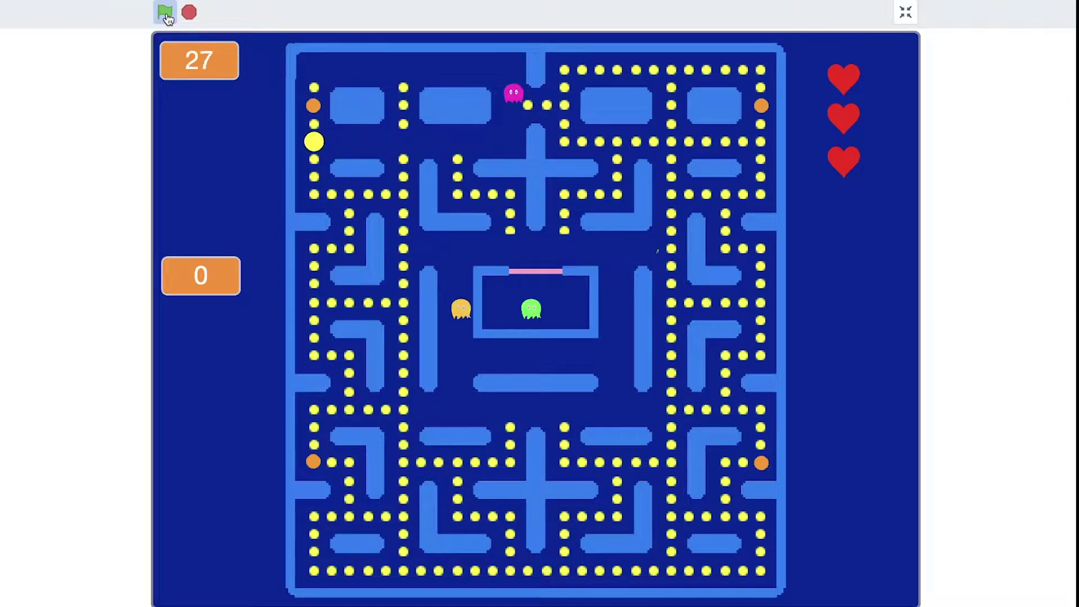
Step: Steer Pac-Man around the finished maze with the arrow keys to demo the game
key(Right)
key(Down)
key(Left)
key(Up)
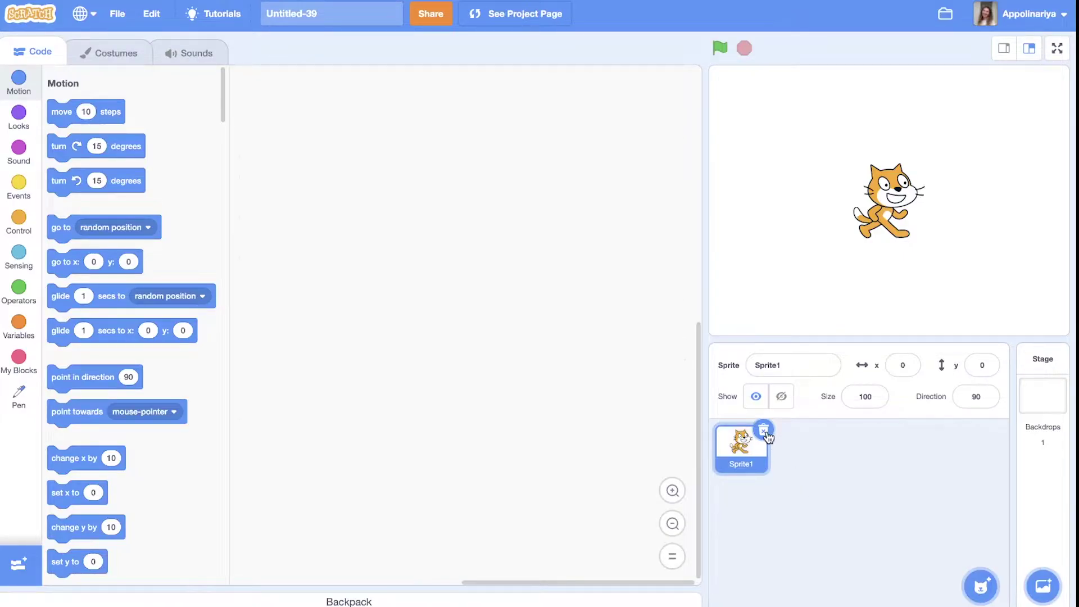
Step: Delete the default cat sprite and upload level.sprite3 so the maze appears on stage
click(766, 434)
mouse_move(981, 586)
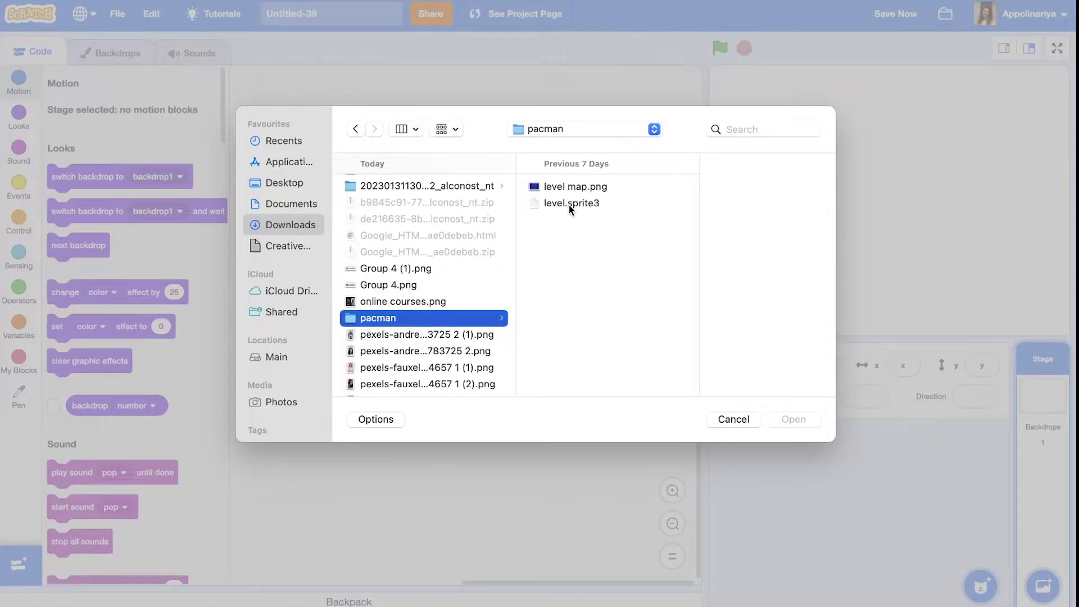
click(569, 203)
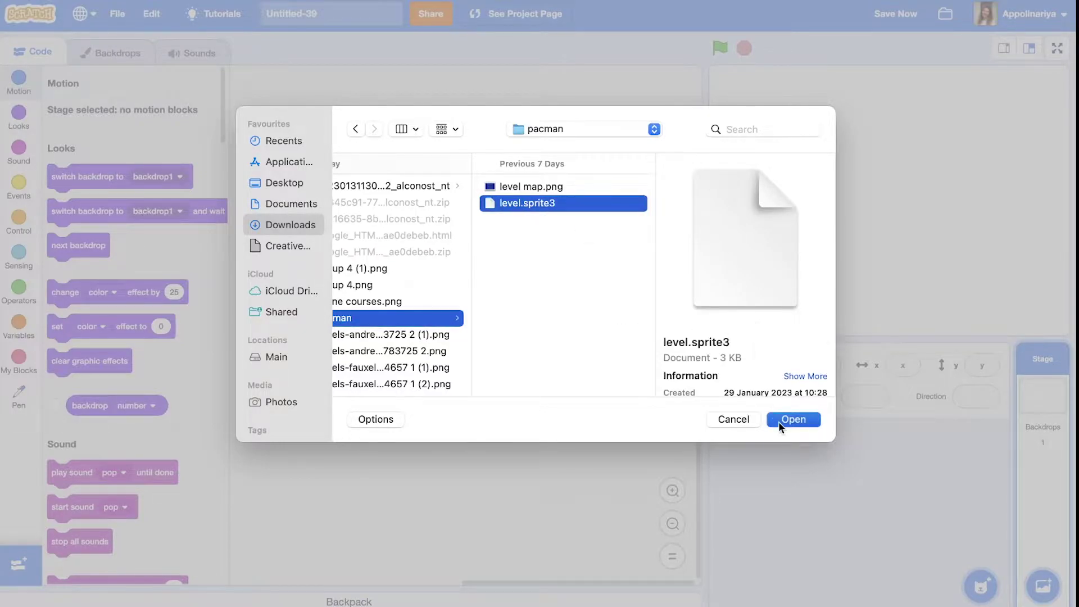
click(794, 418)
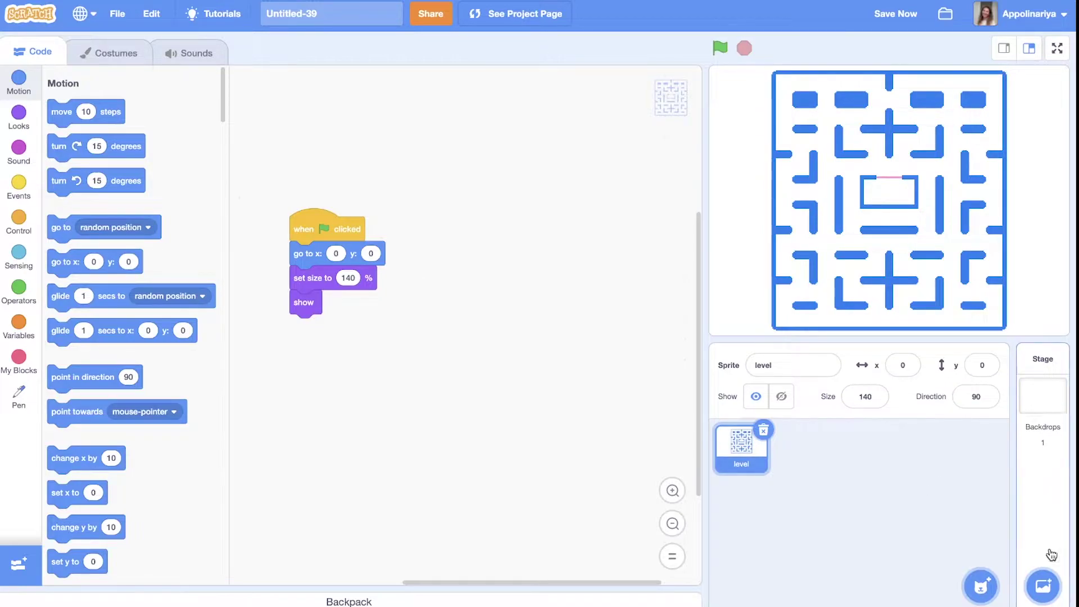
mouse_move(1043, 585)
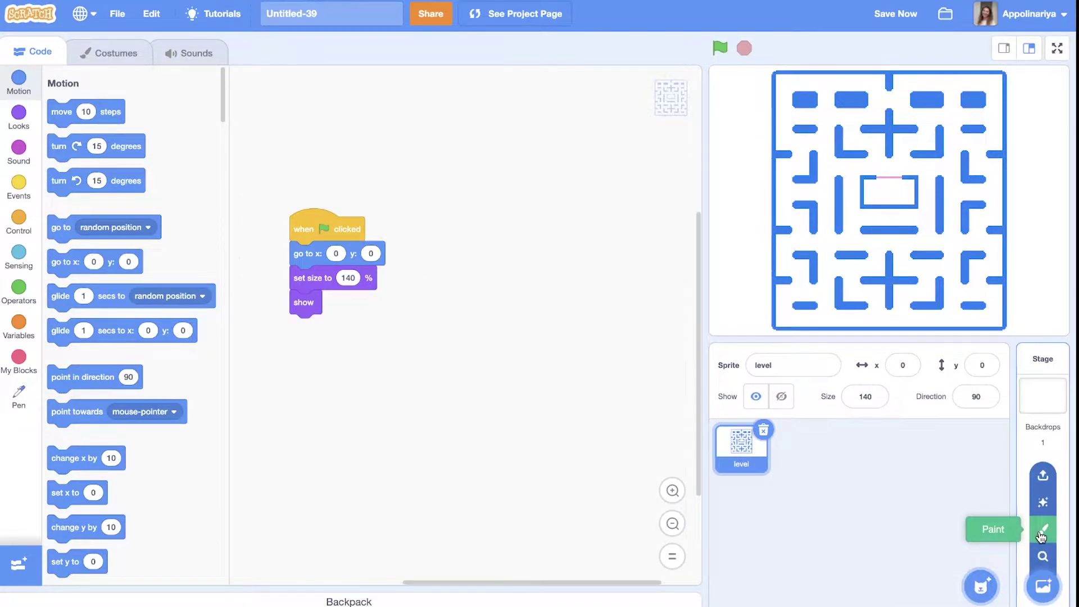
Step: Paint a new bitmap backdrop filled with a dark saturated blue behind the maze
click(1042, 531)
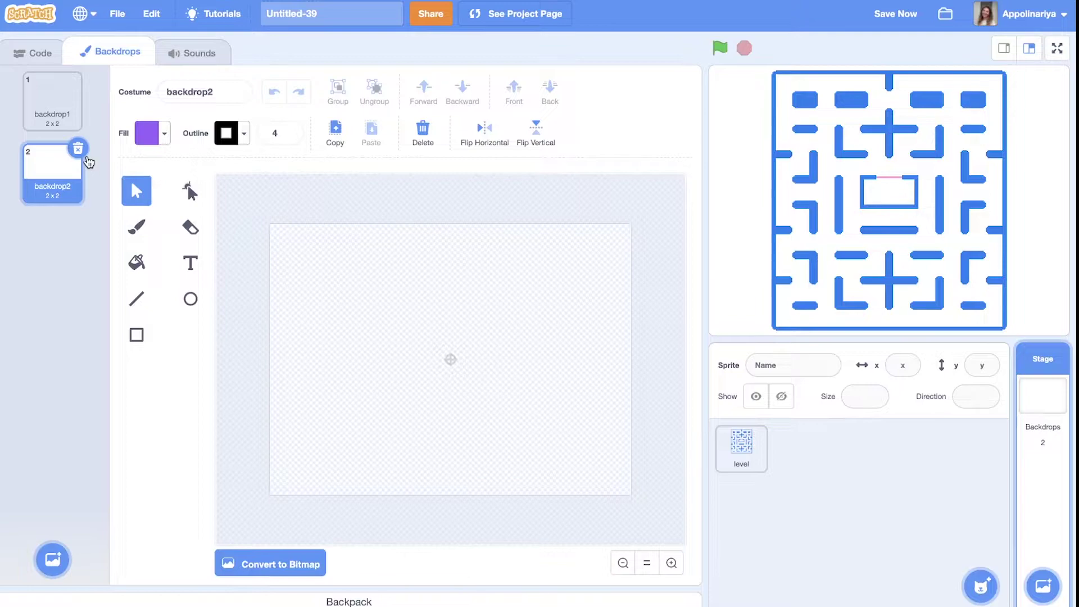
click(285, 566)
click(190, 254)
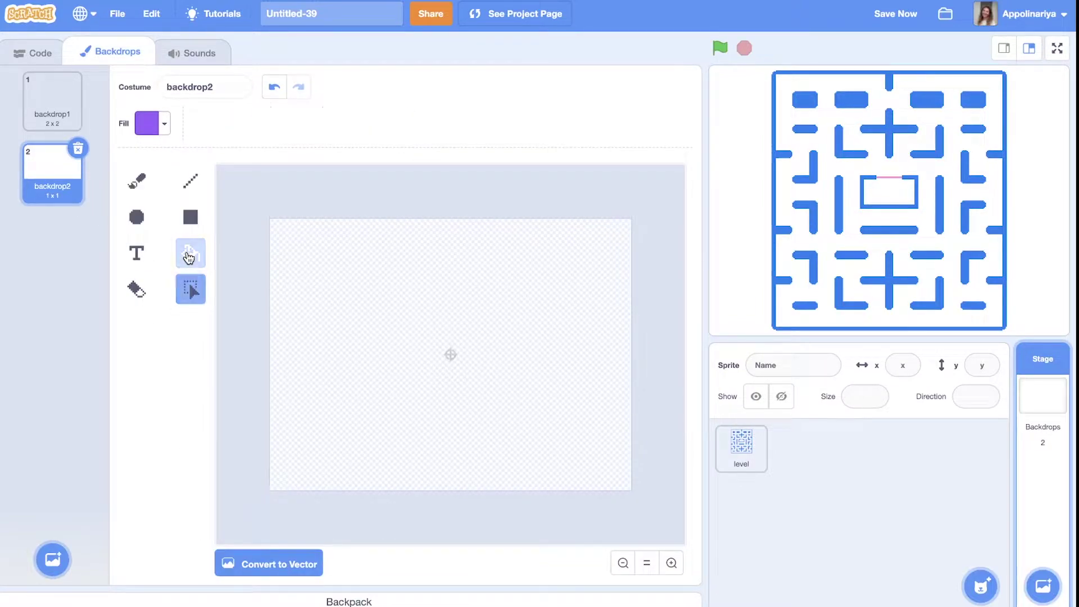
click(165, 124)
mouse_move(195, 300)
mouse_down()
mouse_move(108, 301)
mouse_move(135, 301)
mouse_up()
drag(166, 205, 157, 205)
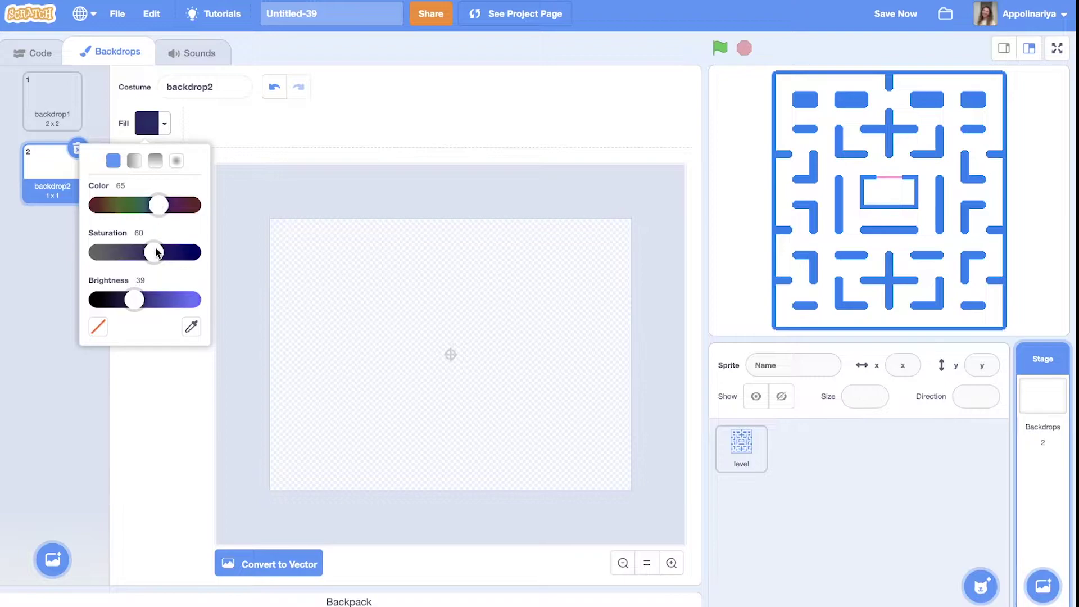
drag(154, 254, 184, 254)
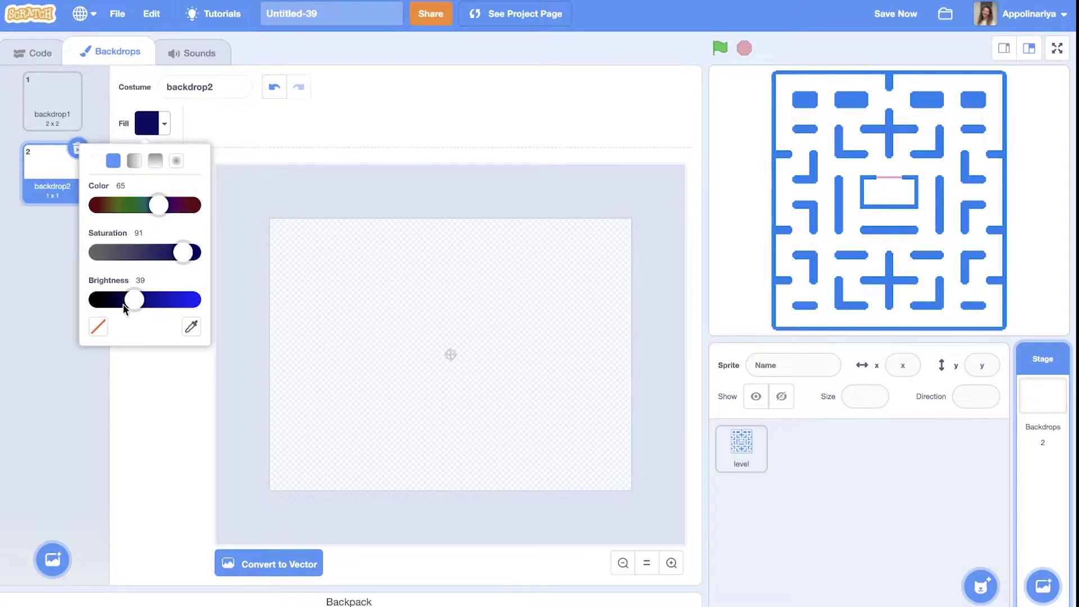
drag(134, 301, 145, 300)
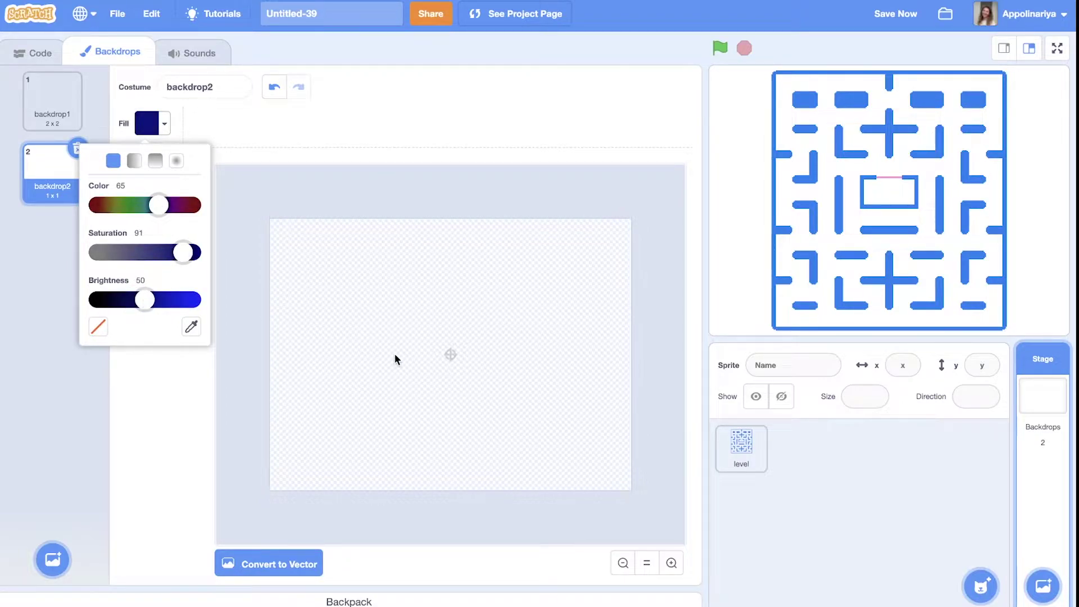
click(394, 353)
click(39, 52)
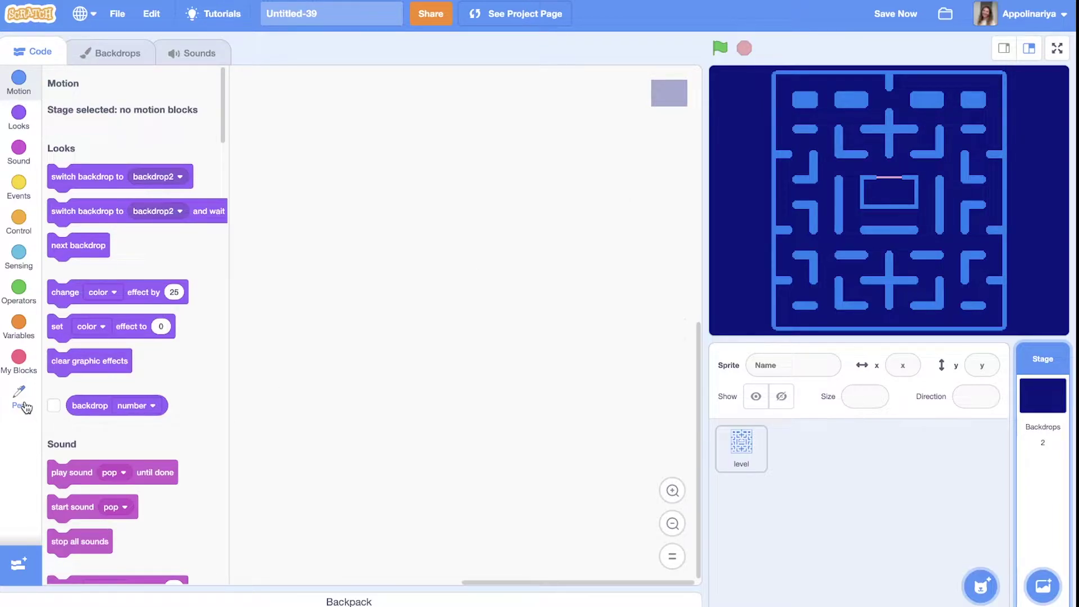
Step: Add the Pen extension and paint a new sprite as a size-15 yellow brush dot
click(21, 403)
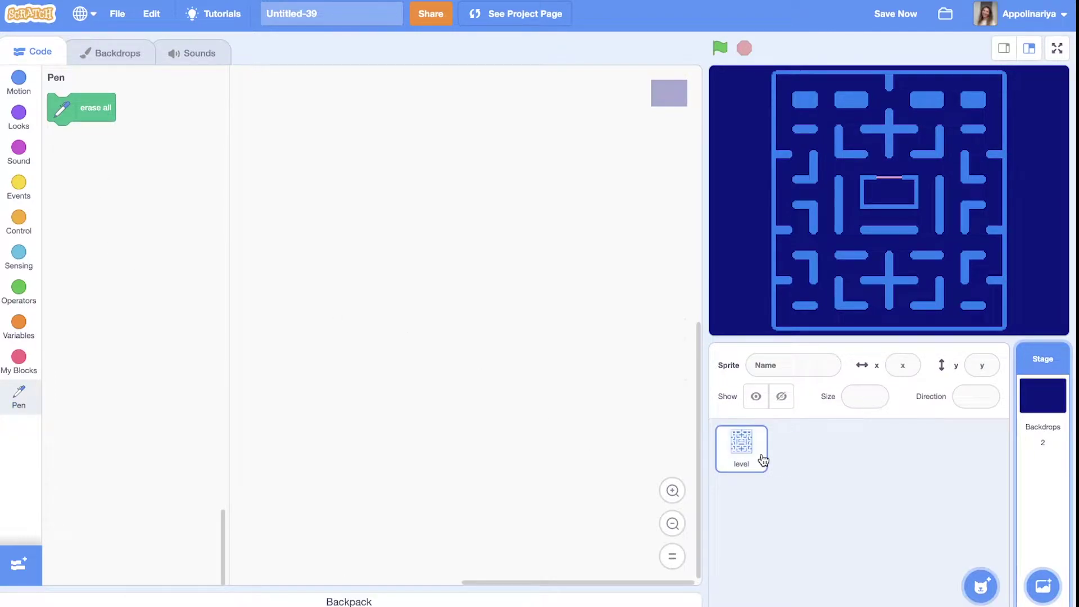
mouse_move(981, 586)
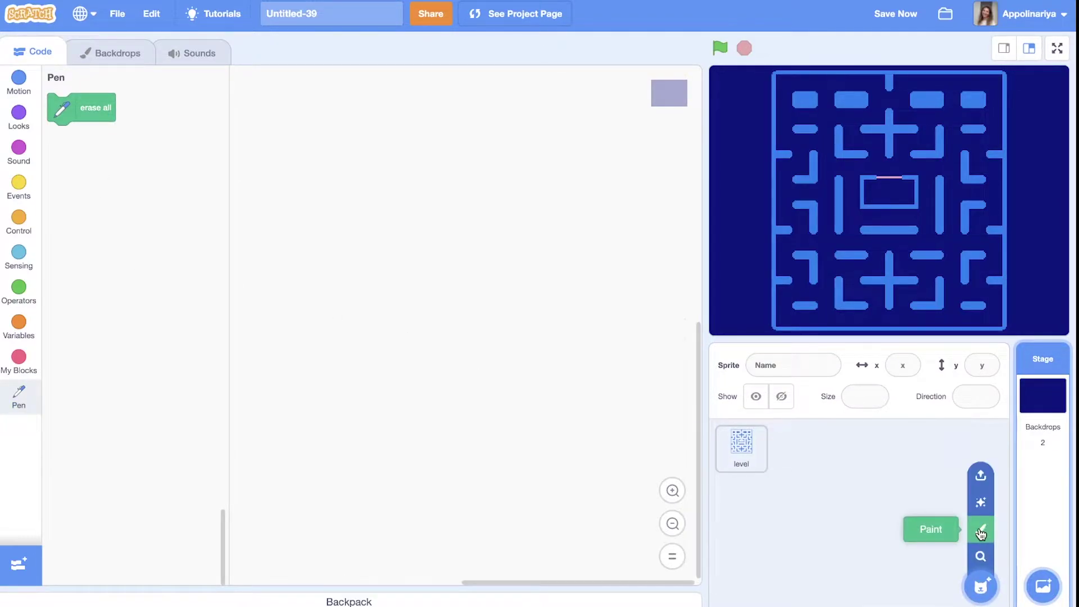
click(981, 531)
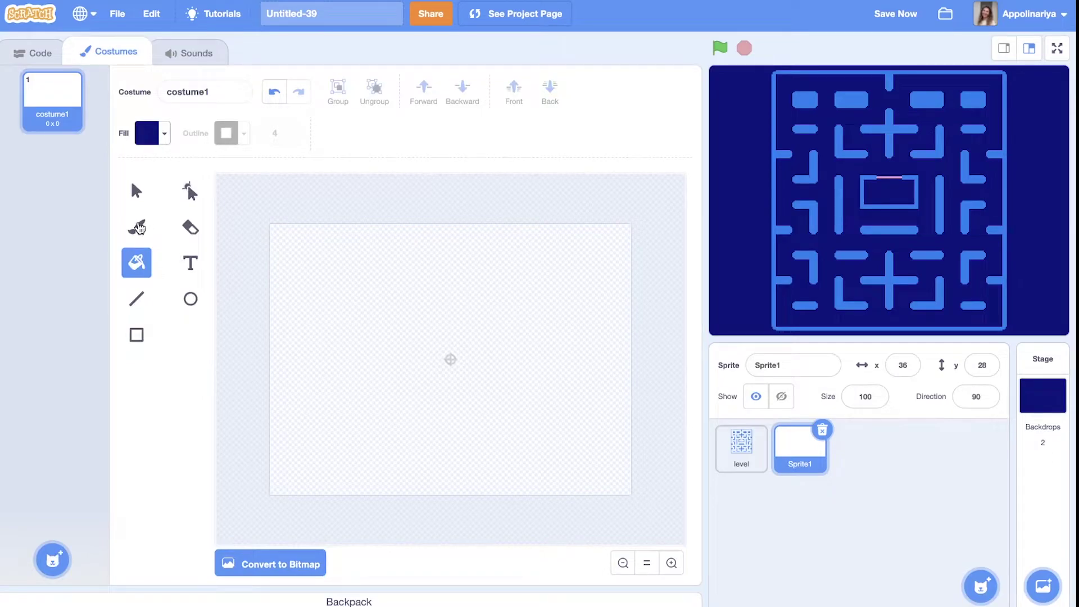
click(137, 228)
click(164, 133)
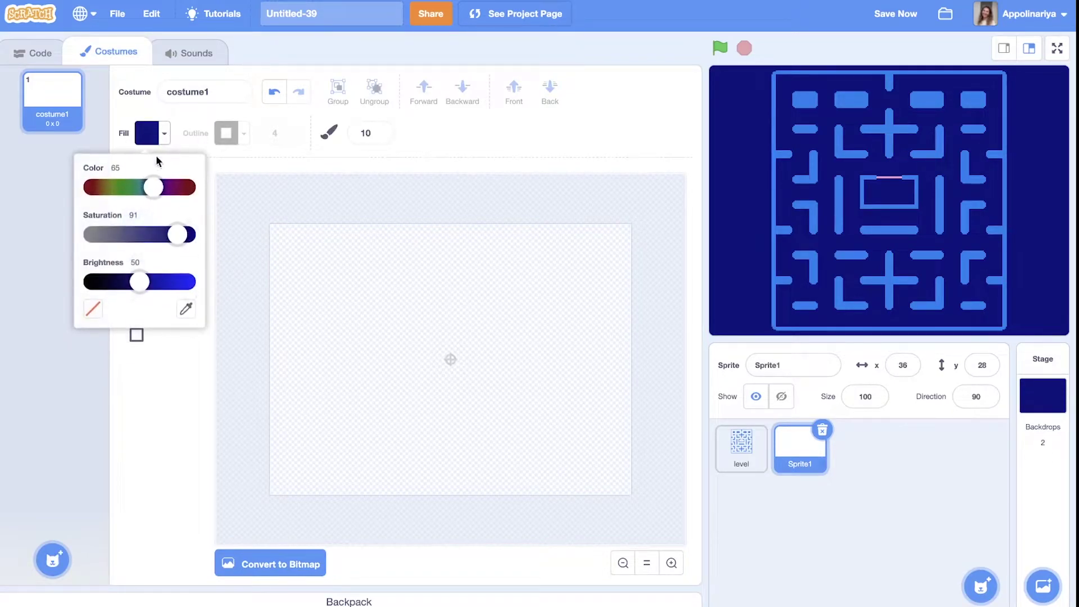
drag(138, 283, 188, 282)
click(154, 186)
drag(154, 186, 110, 189)
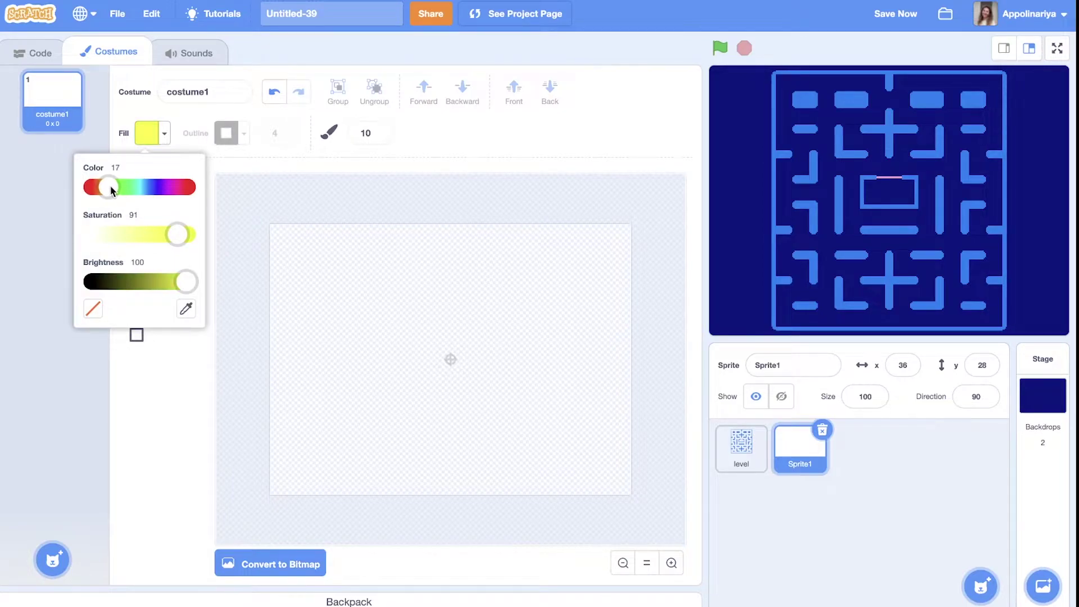
drag(177, 235, 190, 235)
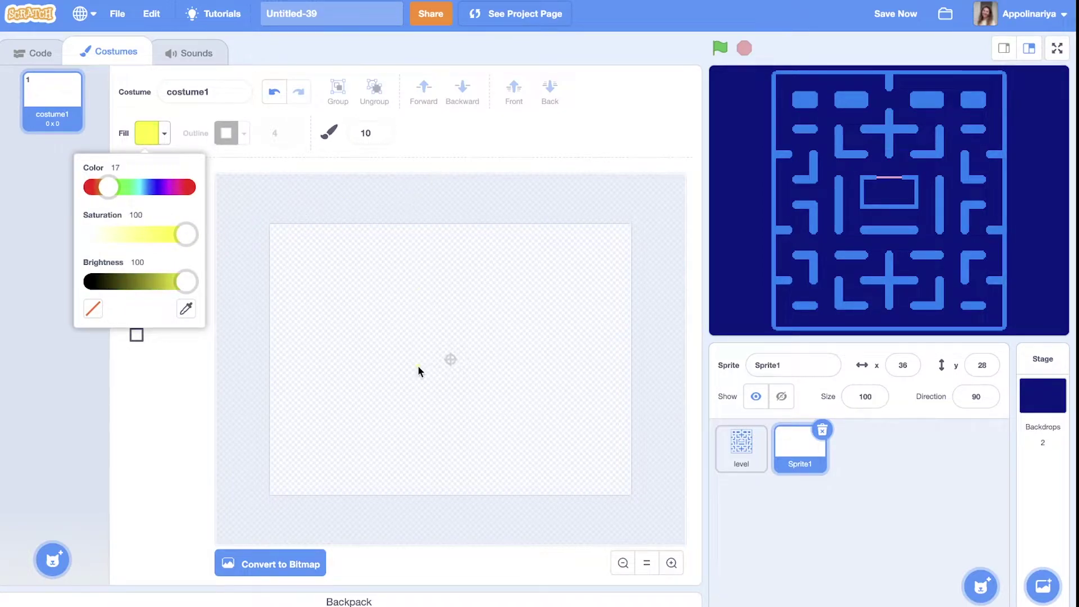
click(379, 129)
text(15)
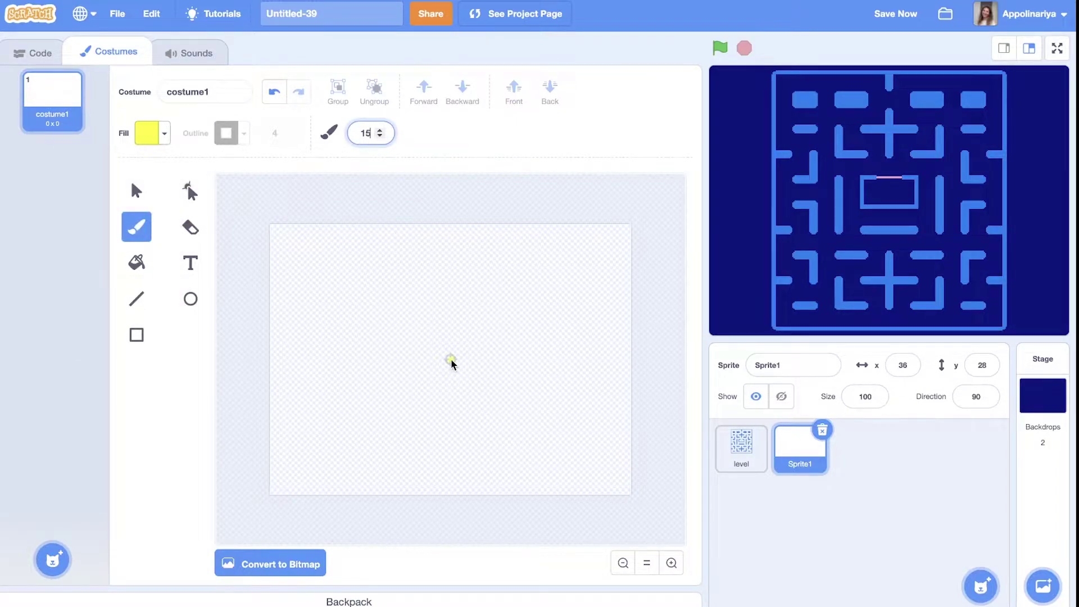
click(452, 363)
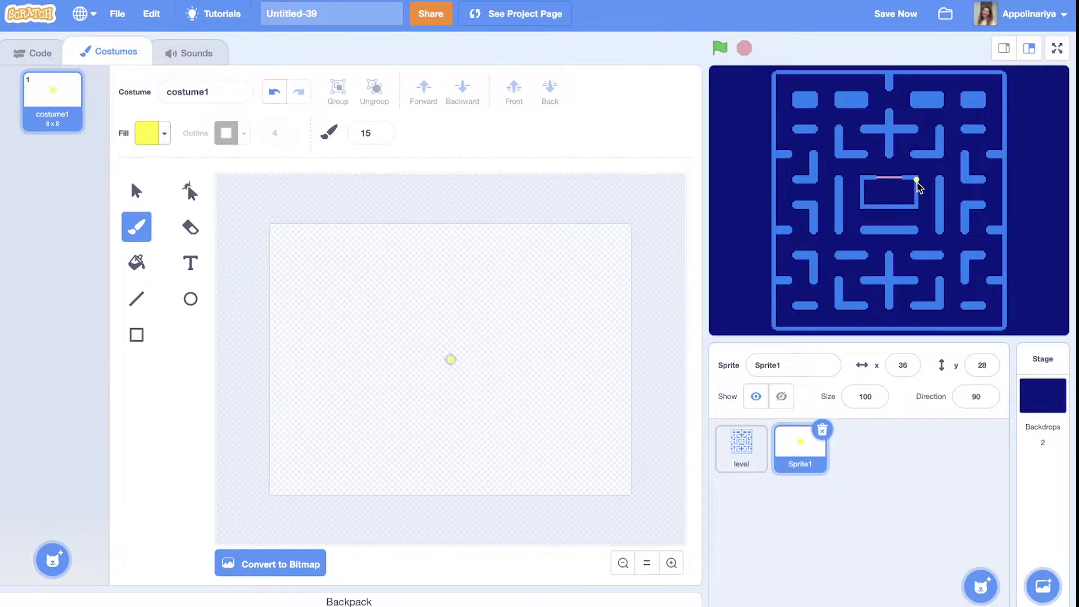
Step: Save the project, place the dot at the maze's top-left corner and name it food
key(ctrl+s)
drag(782, 84, 783, 84)
click(793, 364)
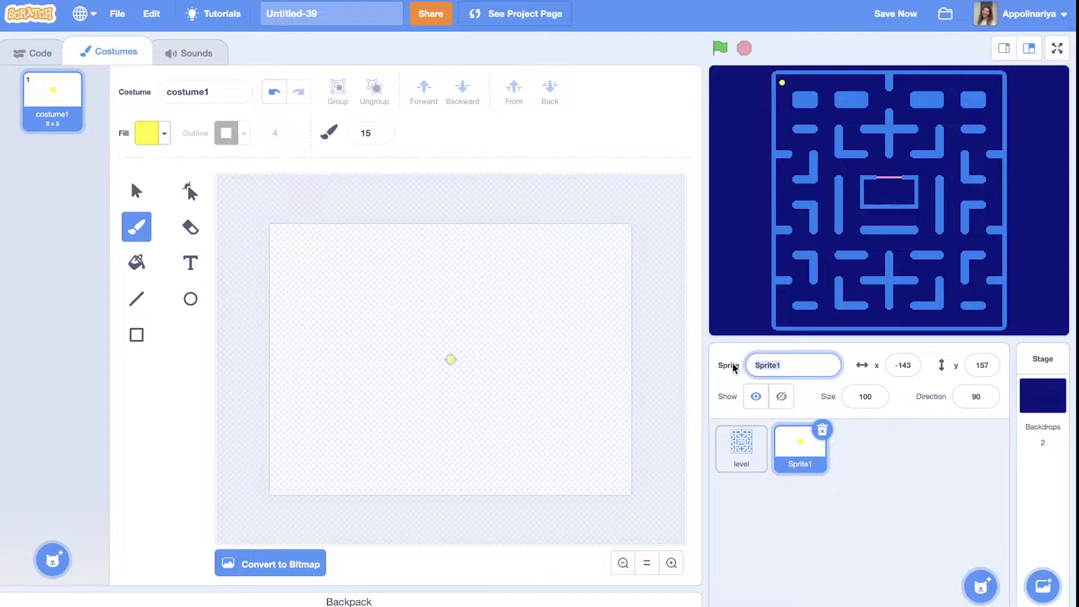
text(food)
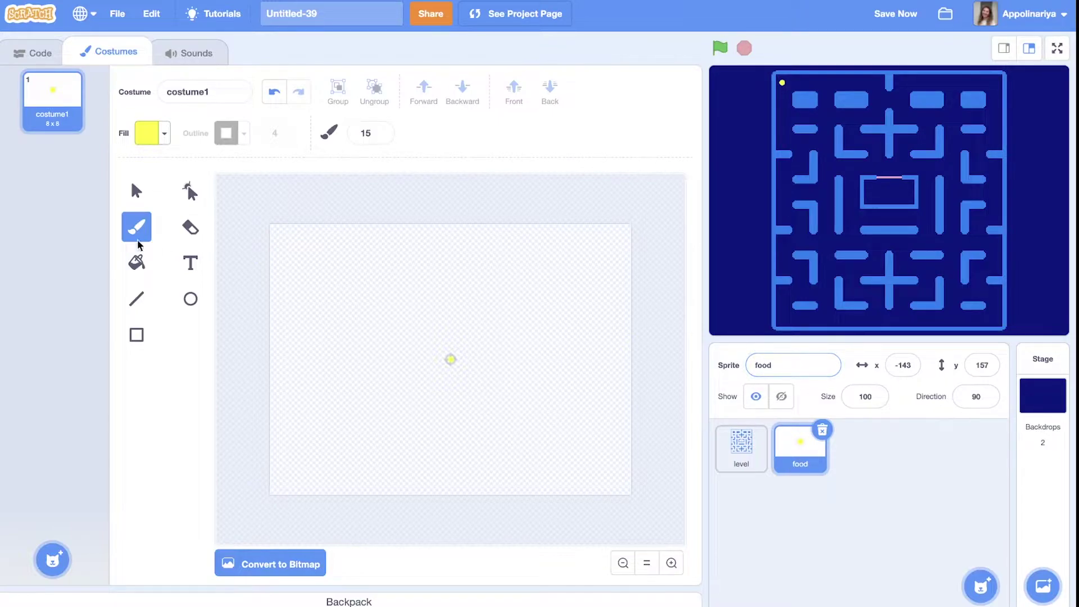
click(40, 53)
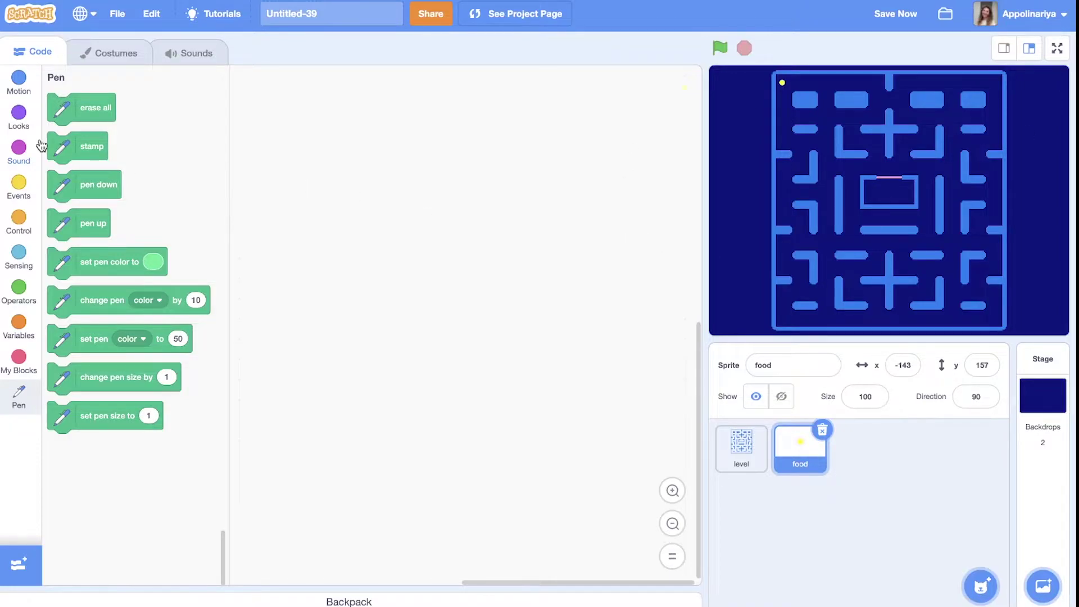
Step: Start a green-flag script that goes to the start position, stamps, and changes x
click(19, 183)
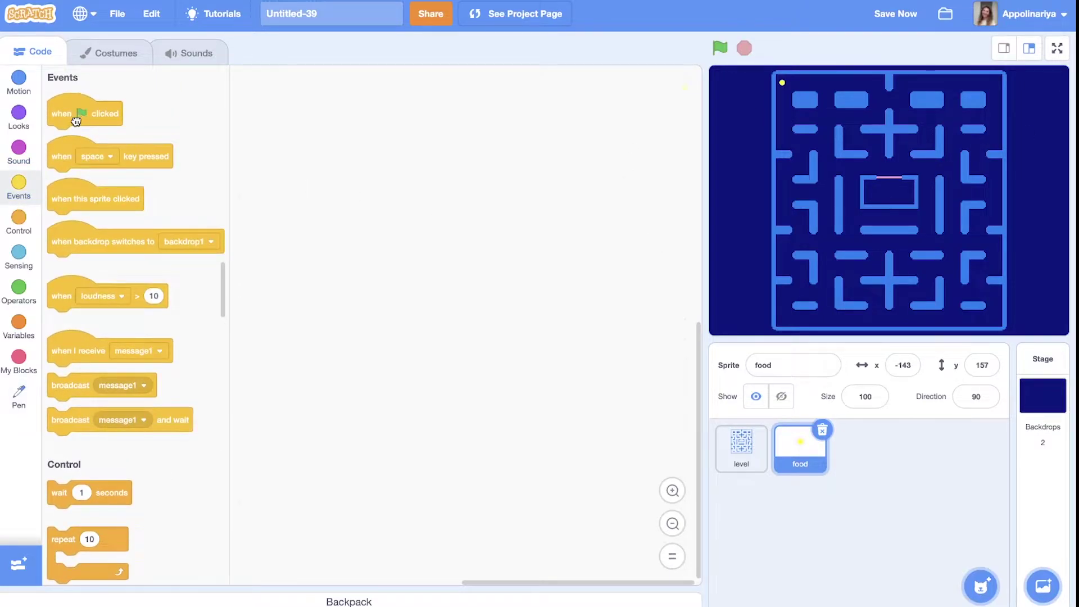
drag(75, 119, 294, 124)
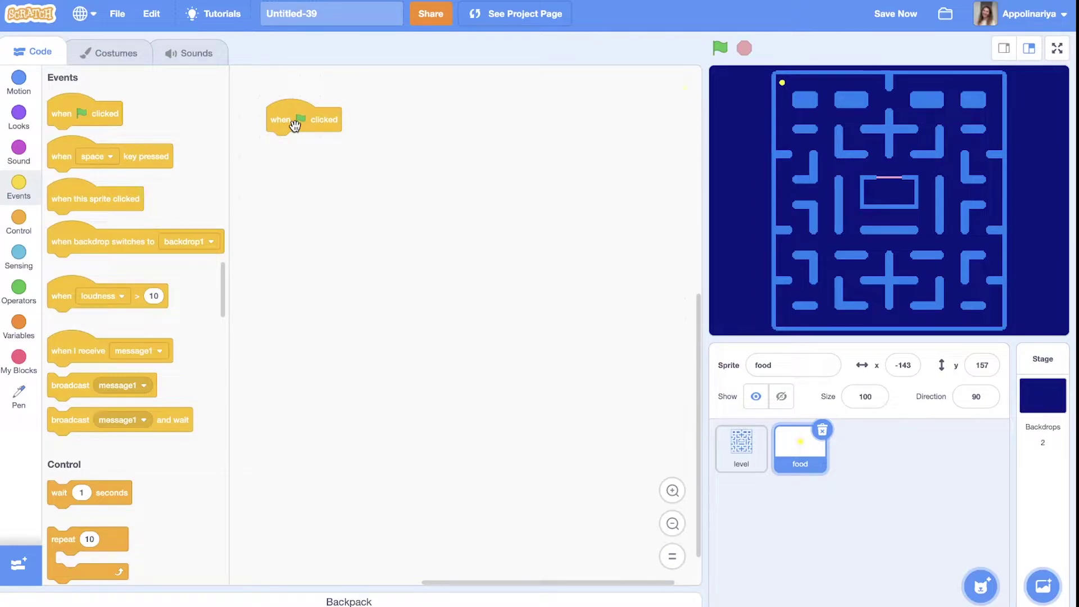
click(18, 83)
drag(62, 254, 304, 168)
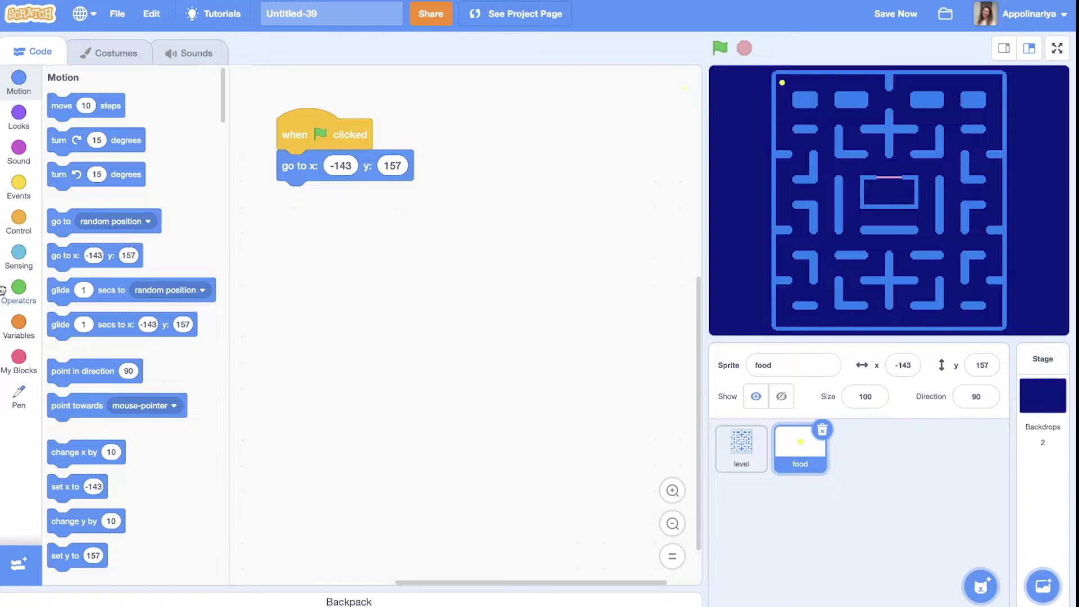
click(19, 394)
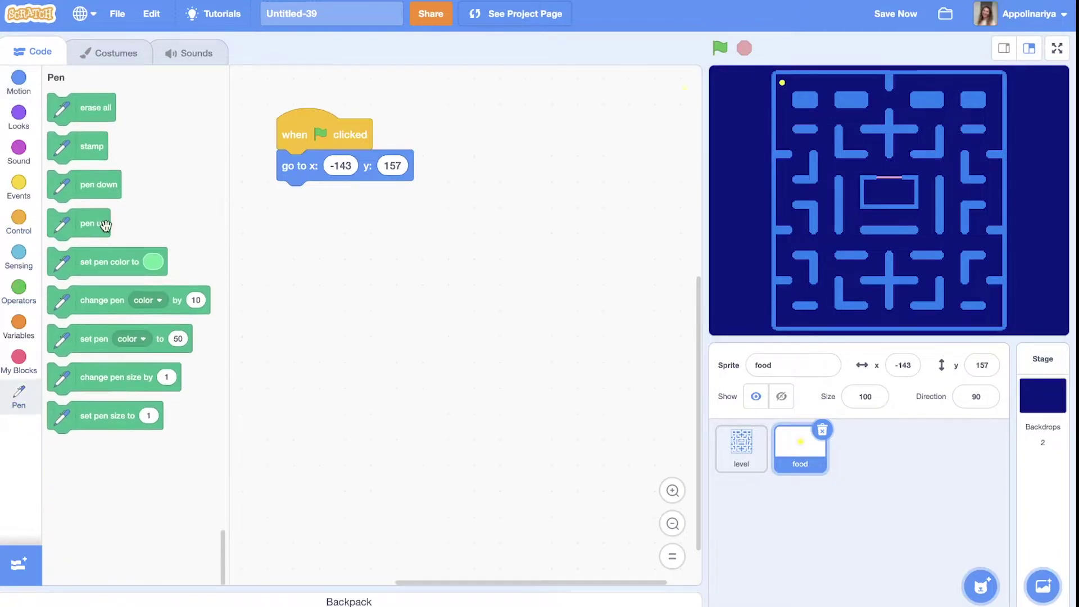
drag(78, 148, 303, 202)
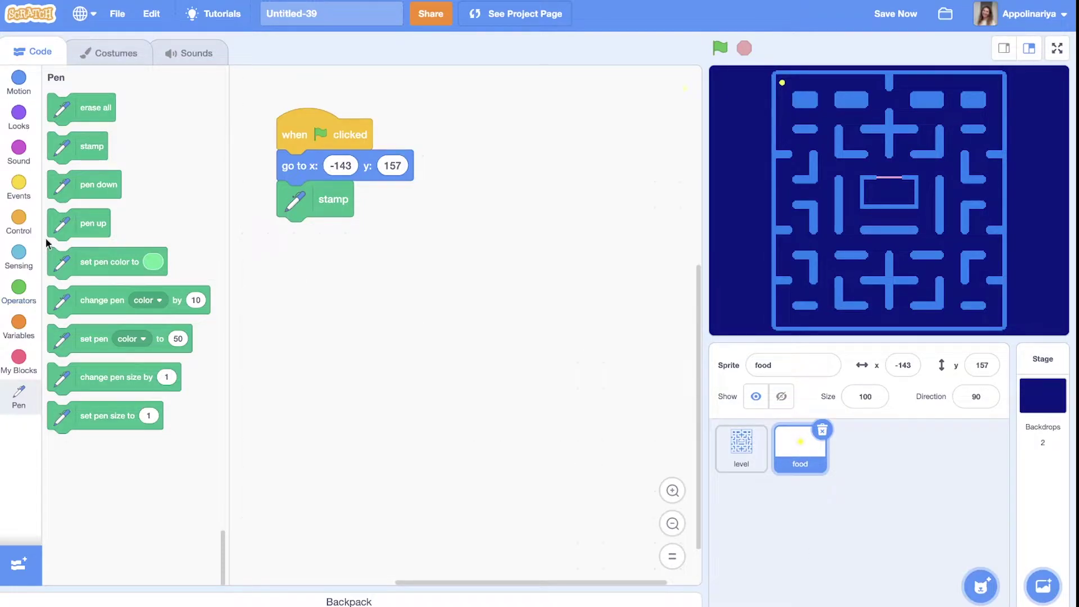
click(18, 83)
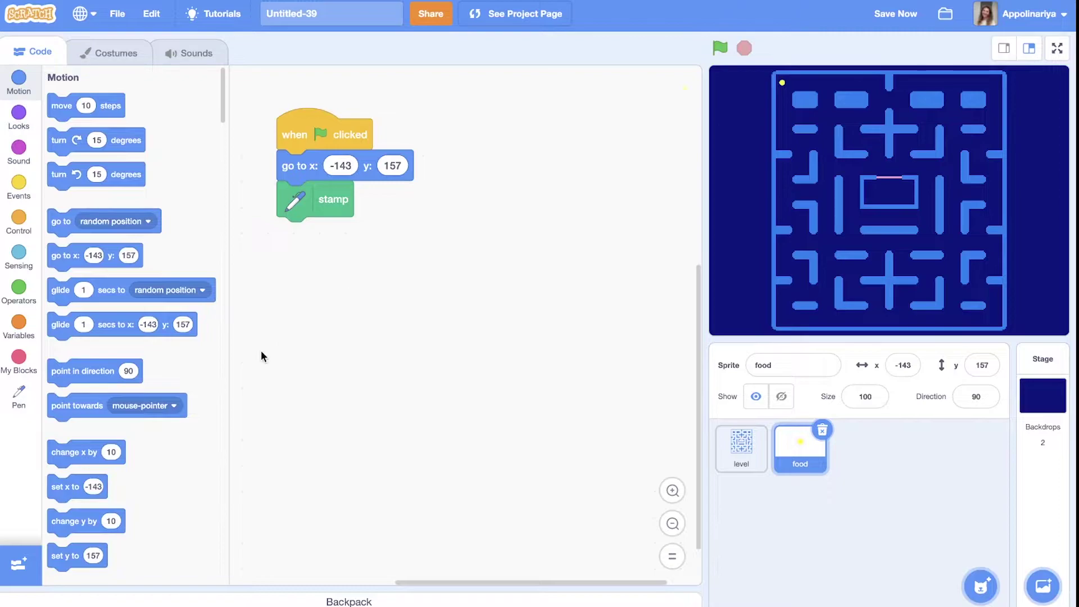
scroll(95, 369, down, 3)
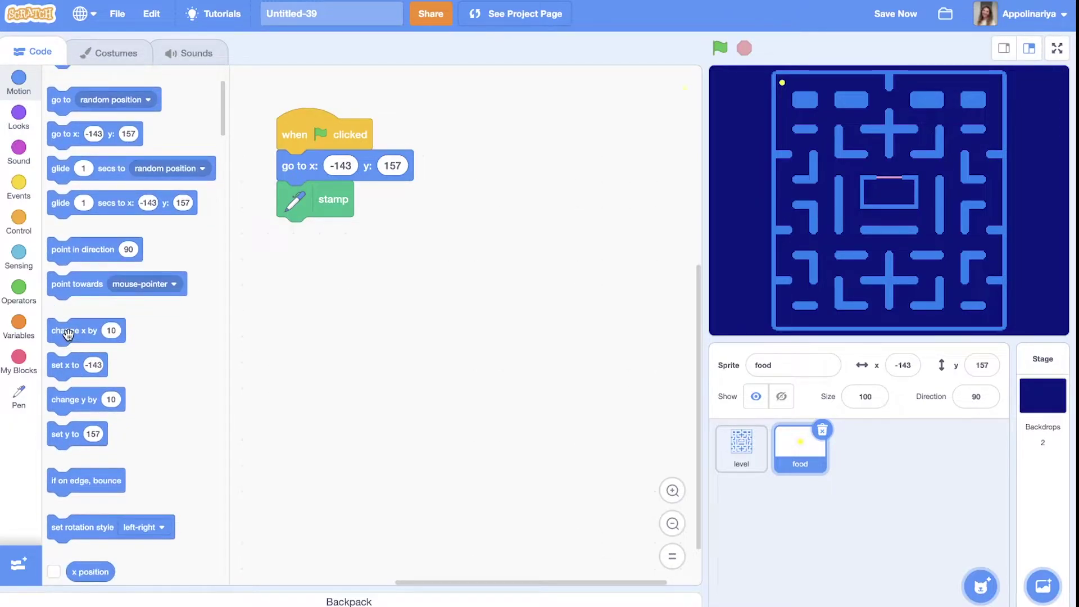
mouse_move(68, 331)
mouse_down()
mouse_move(300, 263)
mouse_move(300, 253)
mouse_up()
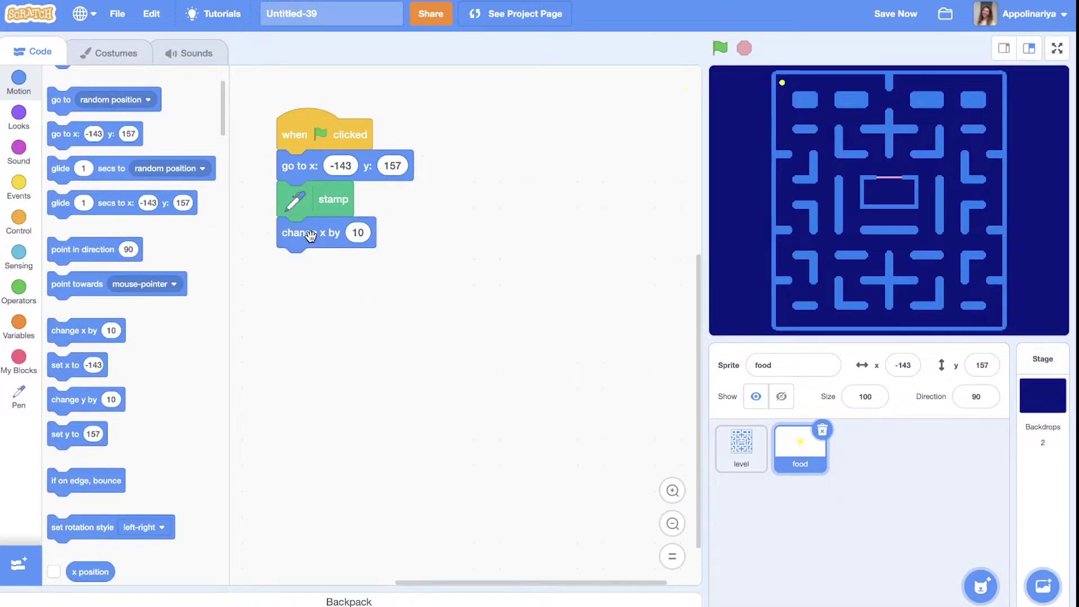
click(359, 233)
Step: Repeat the stamp 20 times with 11.5 horizontal spacing and test the row of dots
click(20, 217)
mouse_move(66, 153)
mouse_down()
mouse_move(289, 176)
mouse_move(291, 202)
mouse_up()
click(330, 196)
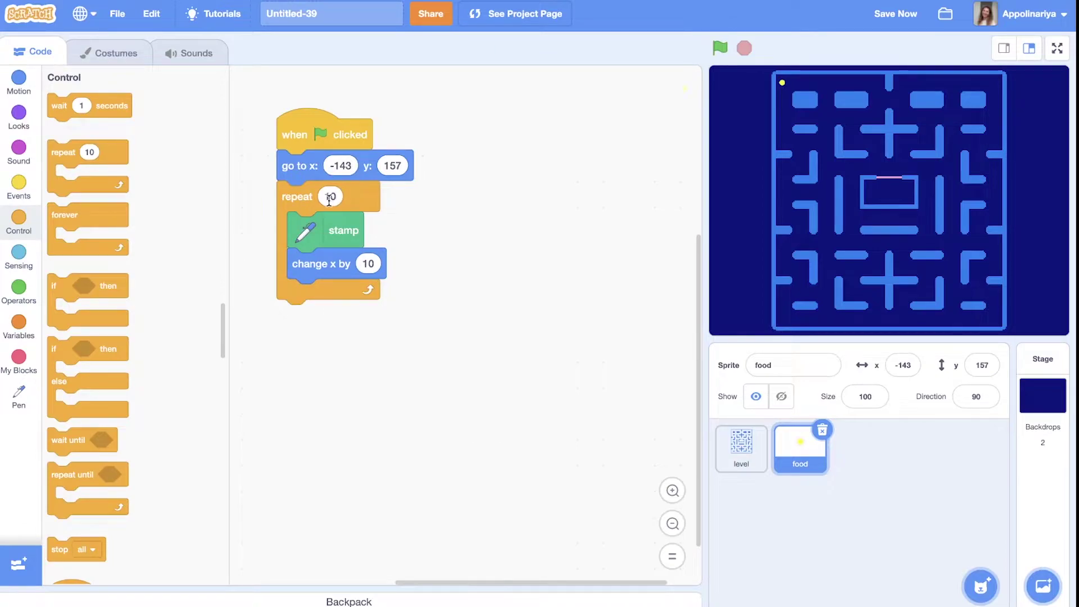
click(331, 196)
text(20)
click(442, 224)
click(721, 48)
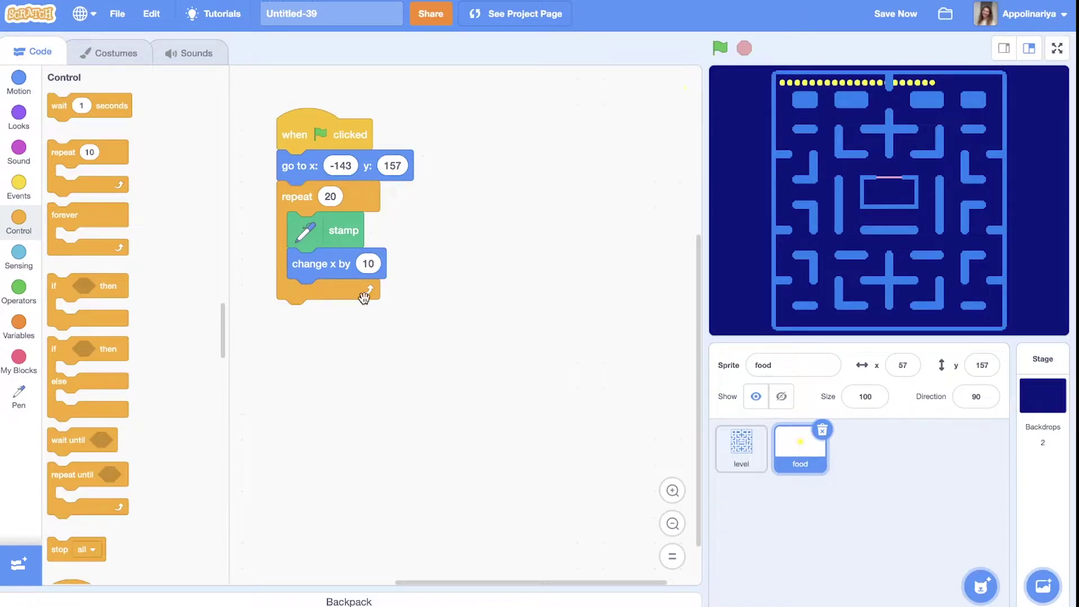
click(369, 264)
key(BackSpace)
text(1)
text(.5)
click(459, 242)
click(719, 51)
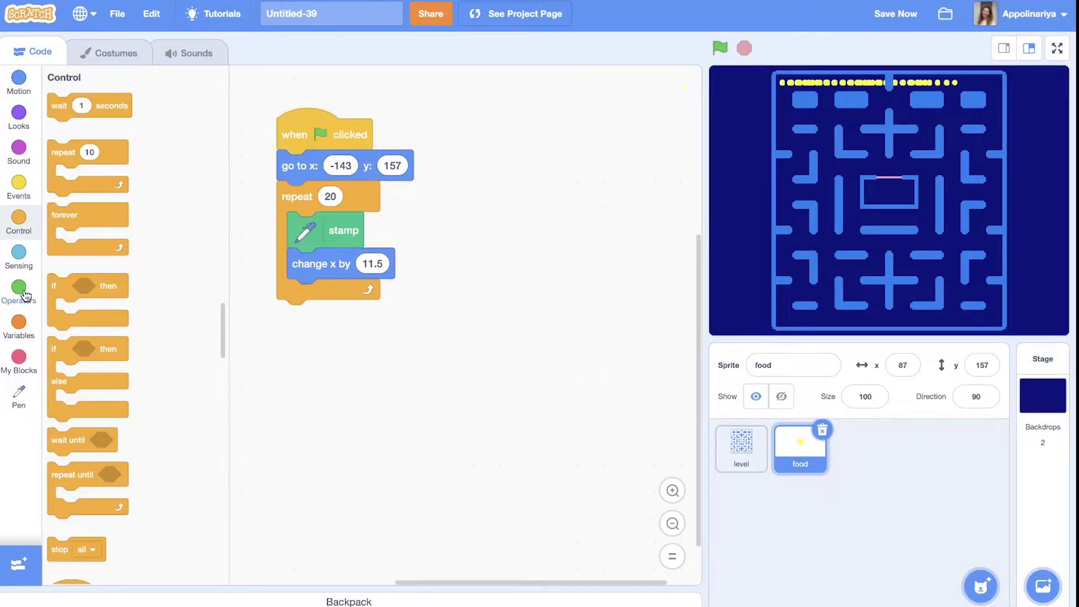
Step: Erase all at the start and raise the row to 26 dots, testing the result
click(19, 397)
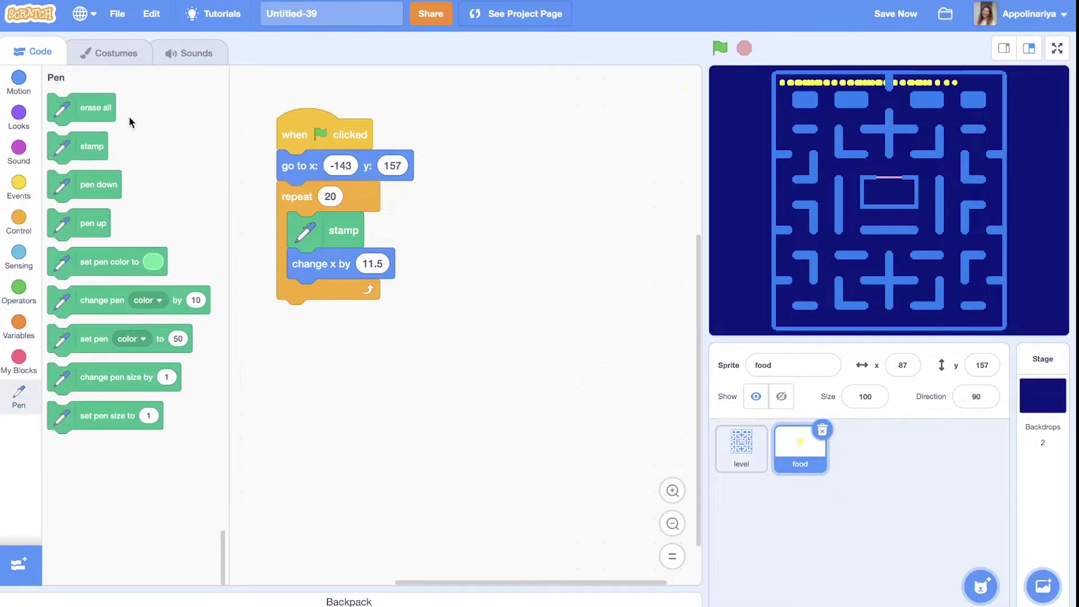
drag(95, 107, 329, 165)
click(319, 135)
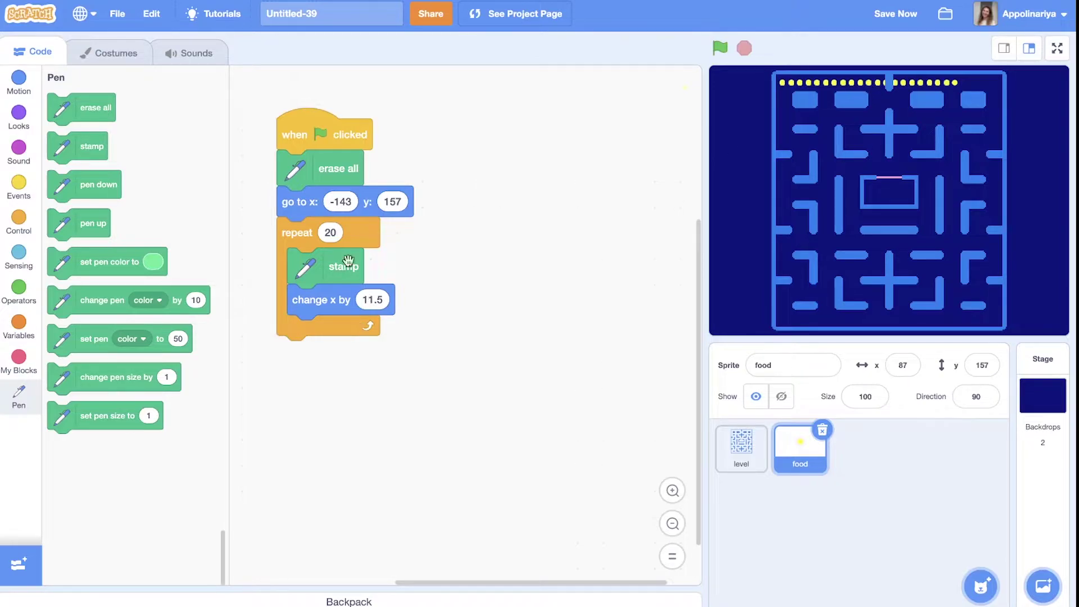
click(332, 232)
text(25)
click(719, 48)
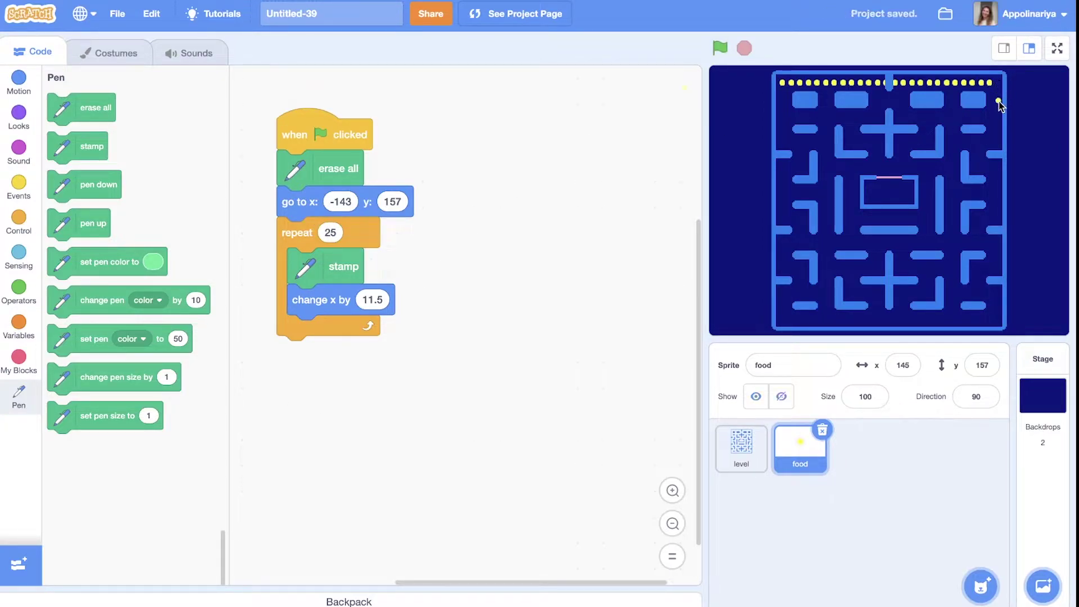
drag(998, 82, 999, 102)
text(26)
click(415, 274)
Step: Change y by -11.5 after each row and wrap the row loop in an outer repeat
click(19, 85)
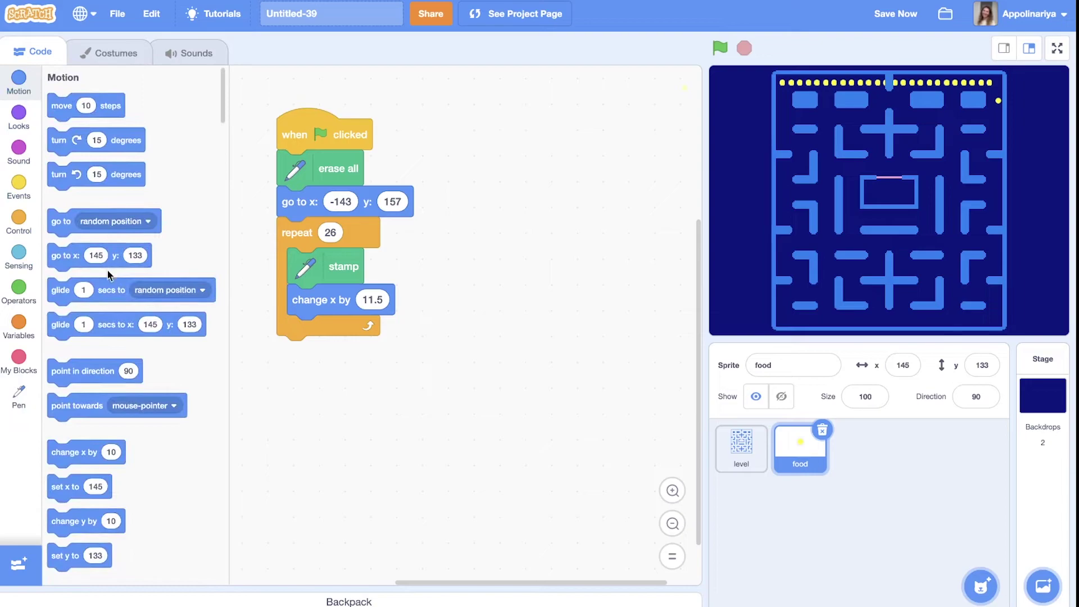
scroll(93, 371, down, 3)
drag(74, 416, 287, 360)
click(361, 351)
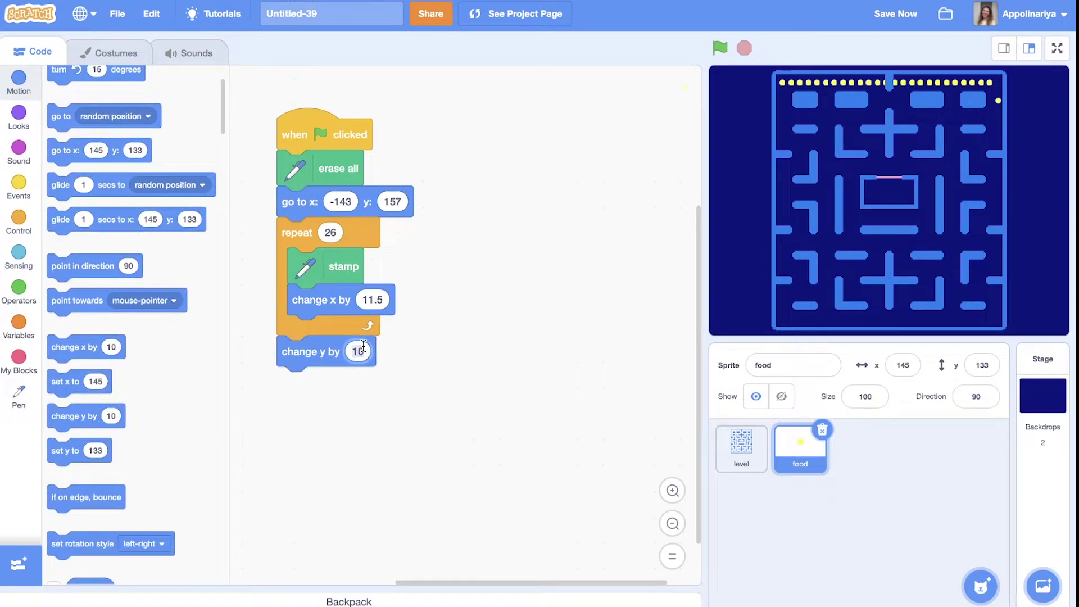
text(11.5)
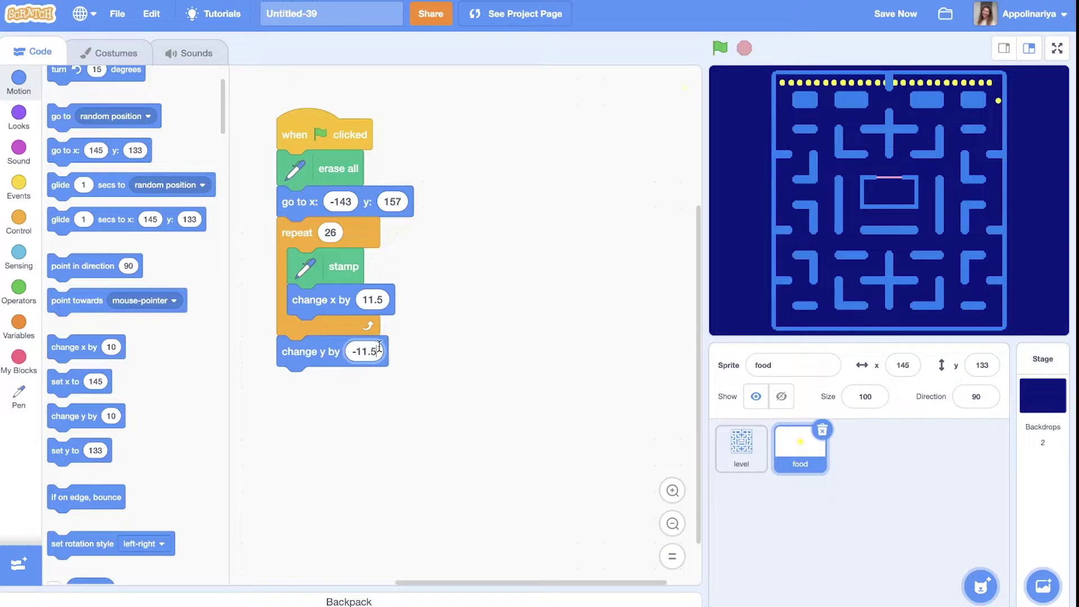
click(472, 354)
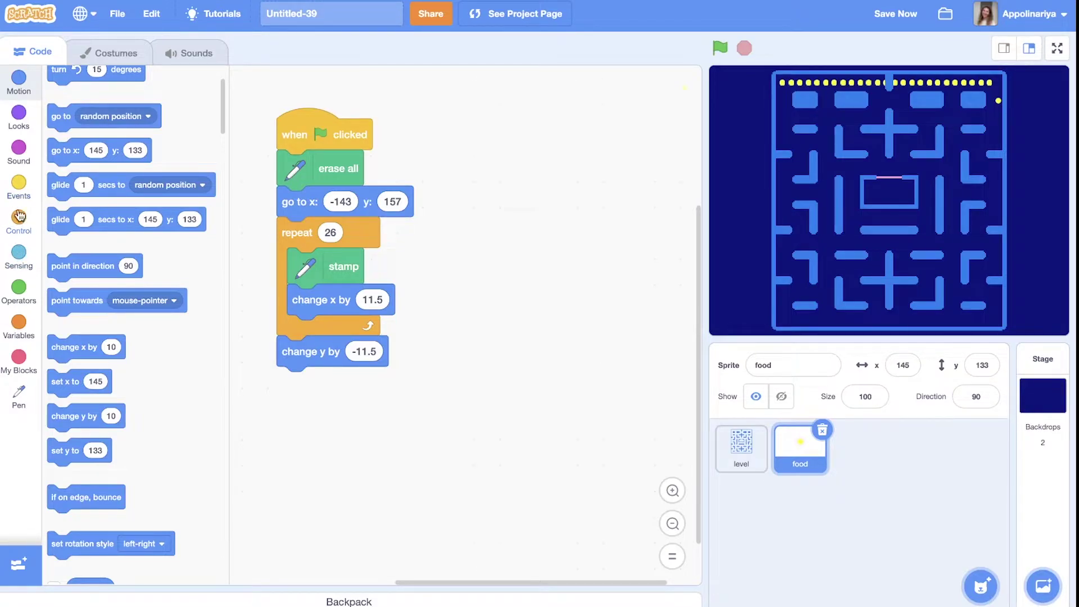
click(19, 220)
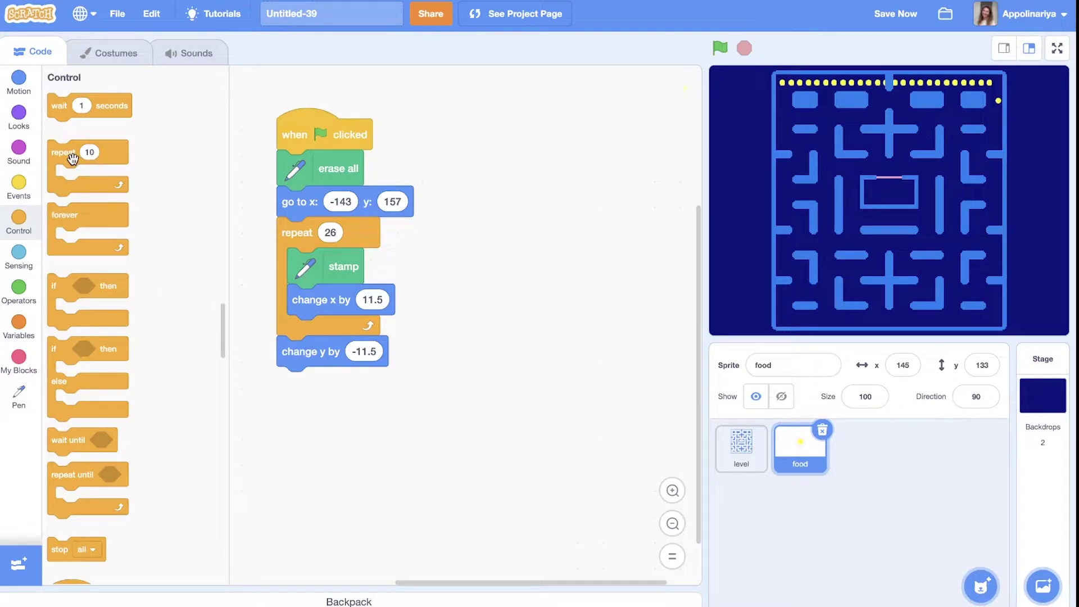
drag(64, 153, 291, 234)
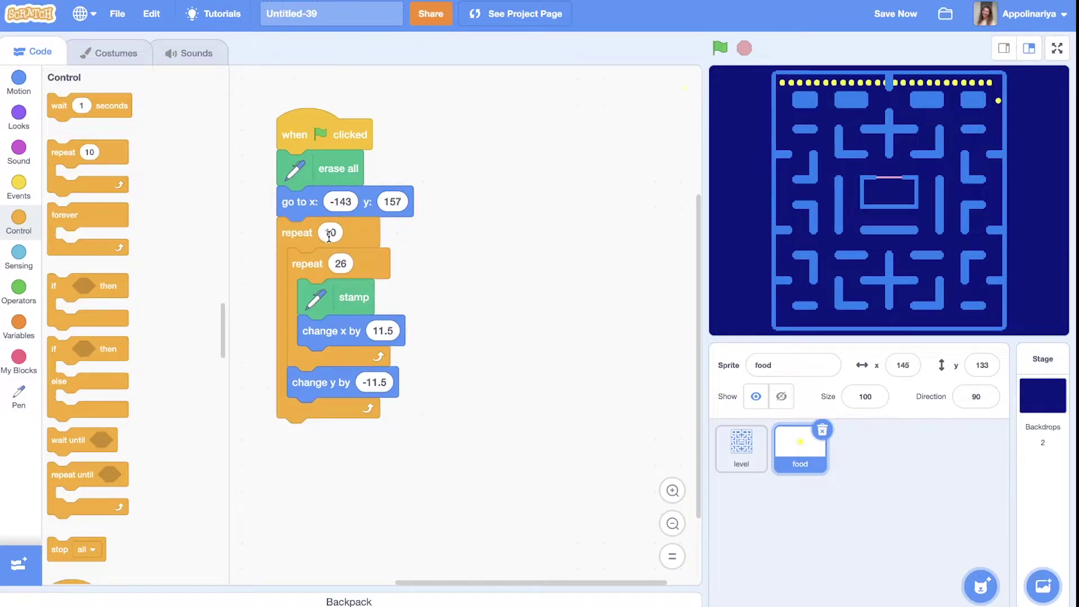
click(330, 233)
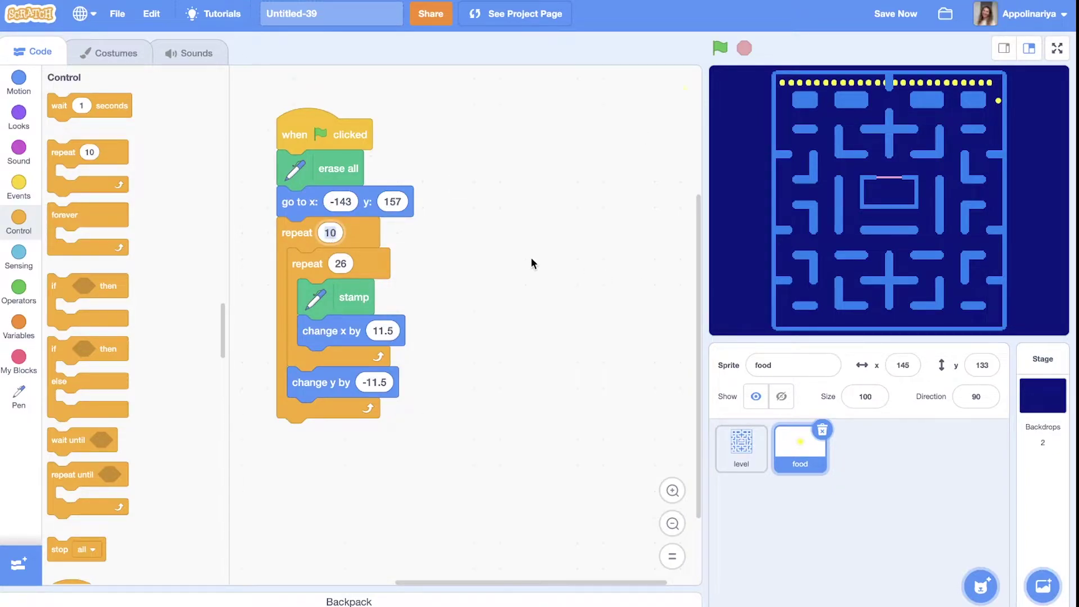
text(26)
click(718, 48)
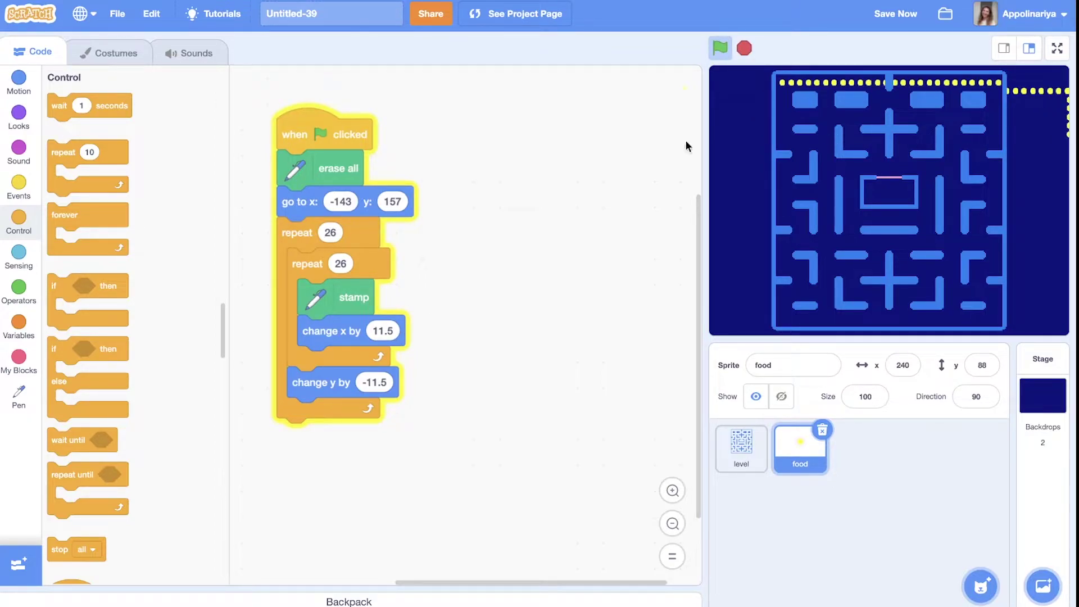
Step: Reset x to -143 at each row start and run to stamp the full grid
click(19, 85)
scroll(79, 275, down, 3)
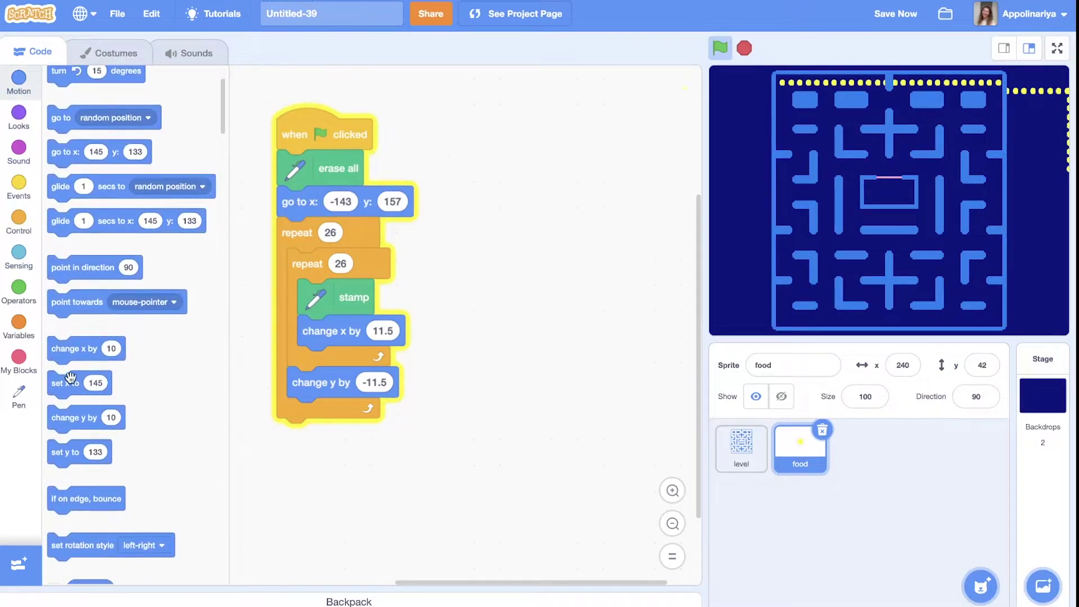
drag(64, 383, 300, 388)
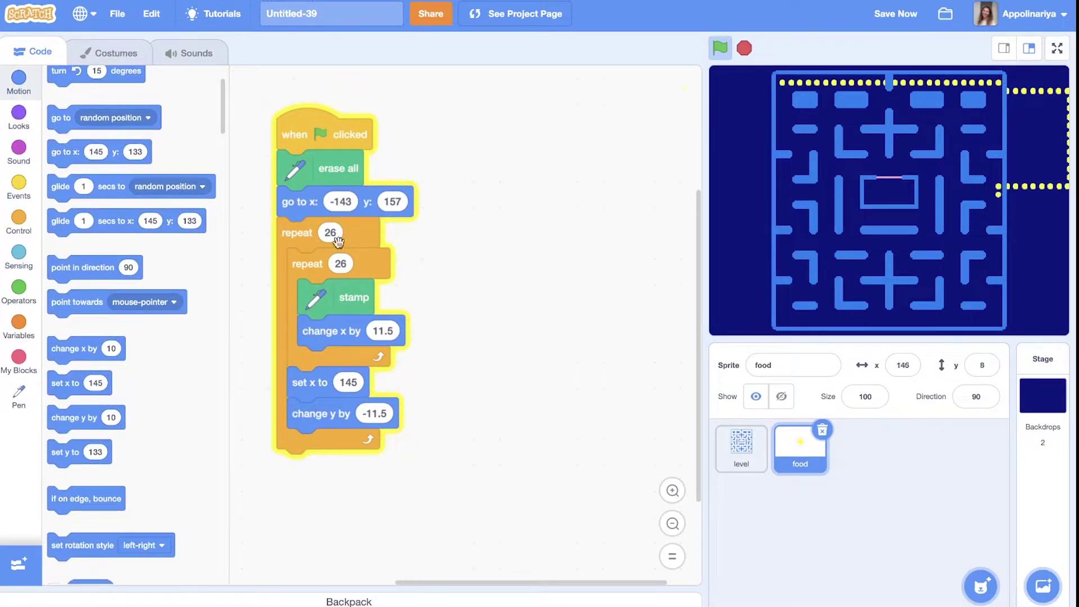
click(348, 383)
text(-143)
click(473, 375)
click(718, 48)
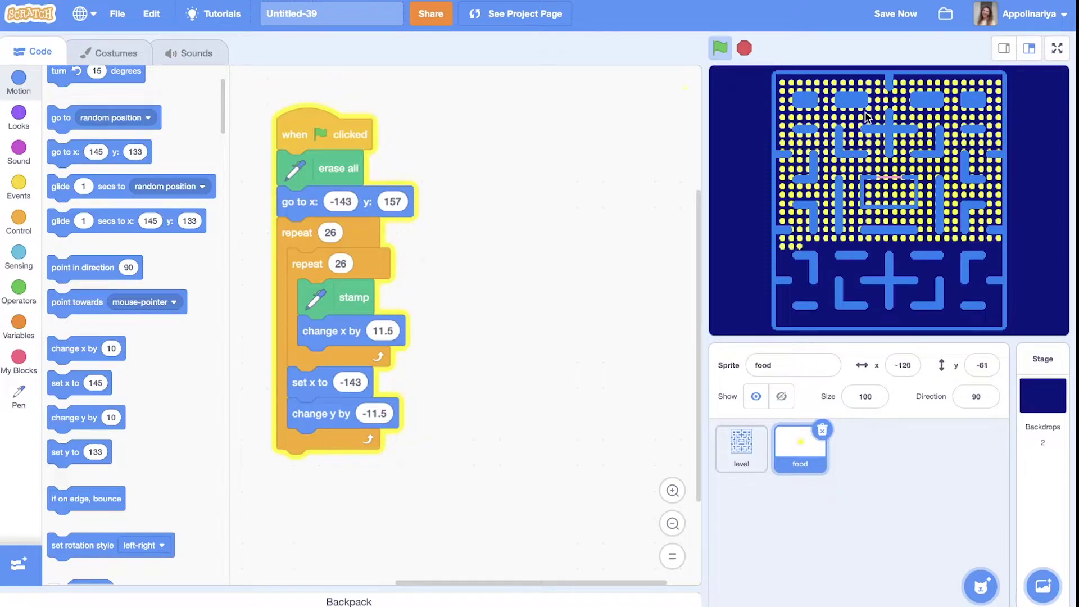
click(744, 49)
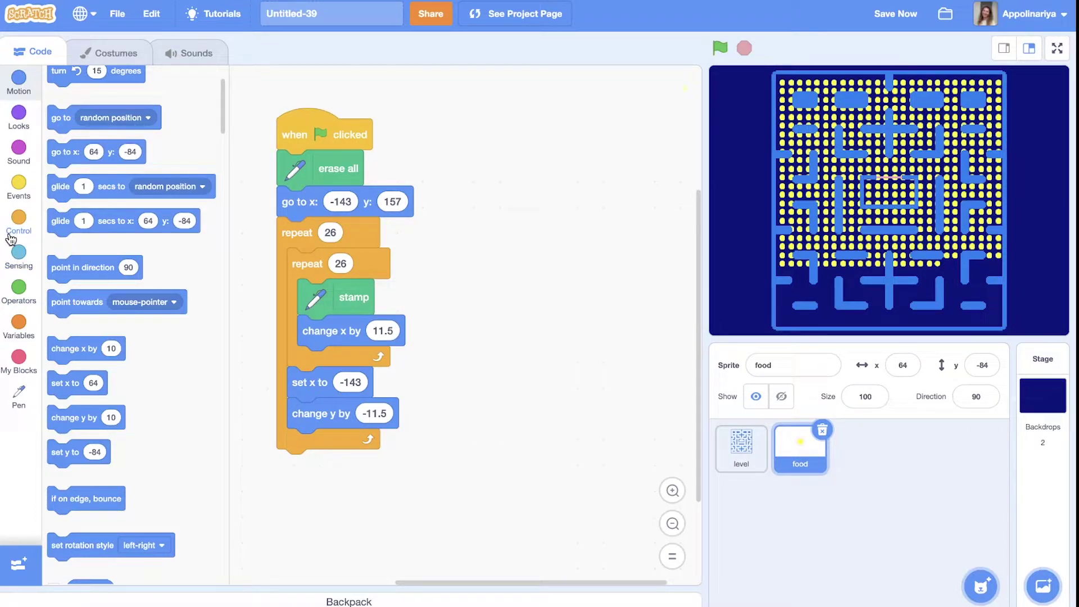
Step: Build an if <not <touching level?>> condition block
click(19, 190)
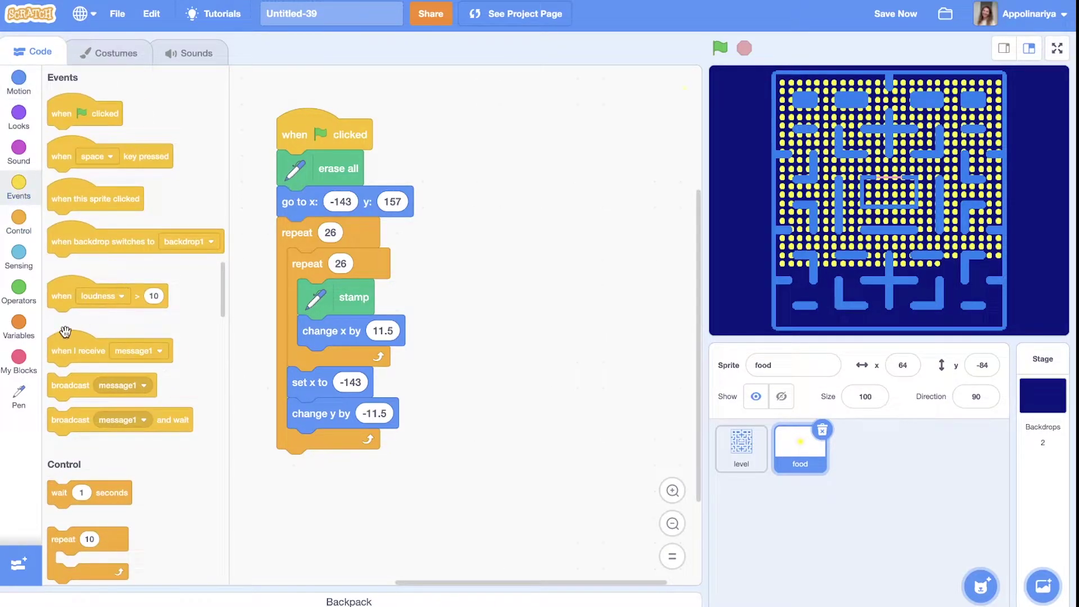
scroll(123, 275, down, 5)
drag(63, 319, 473, 294)
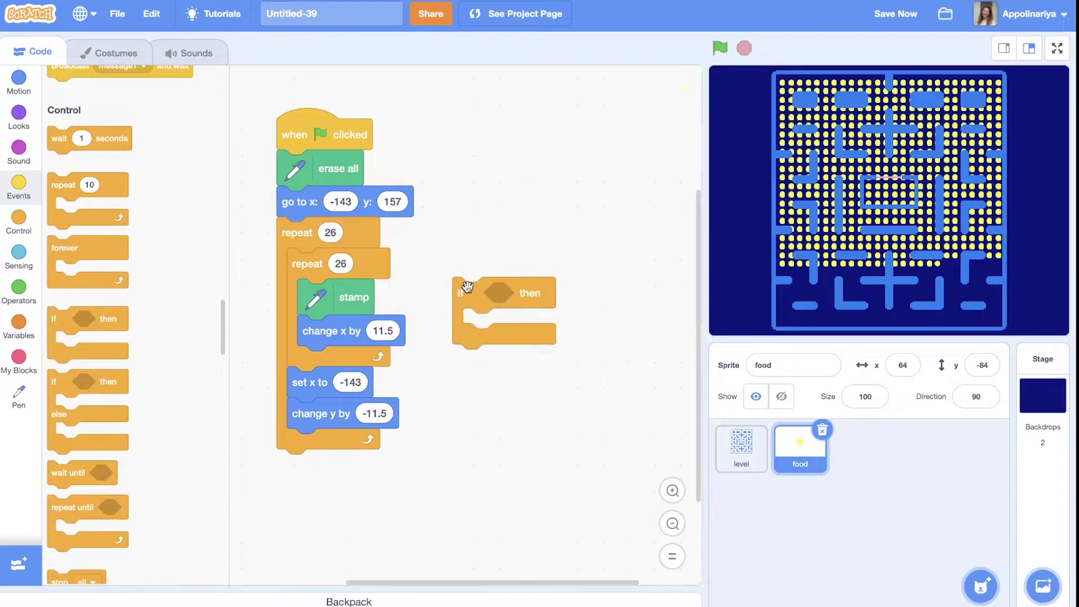
click(19, 290)
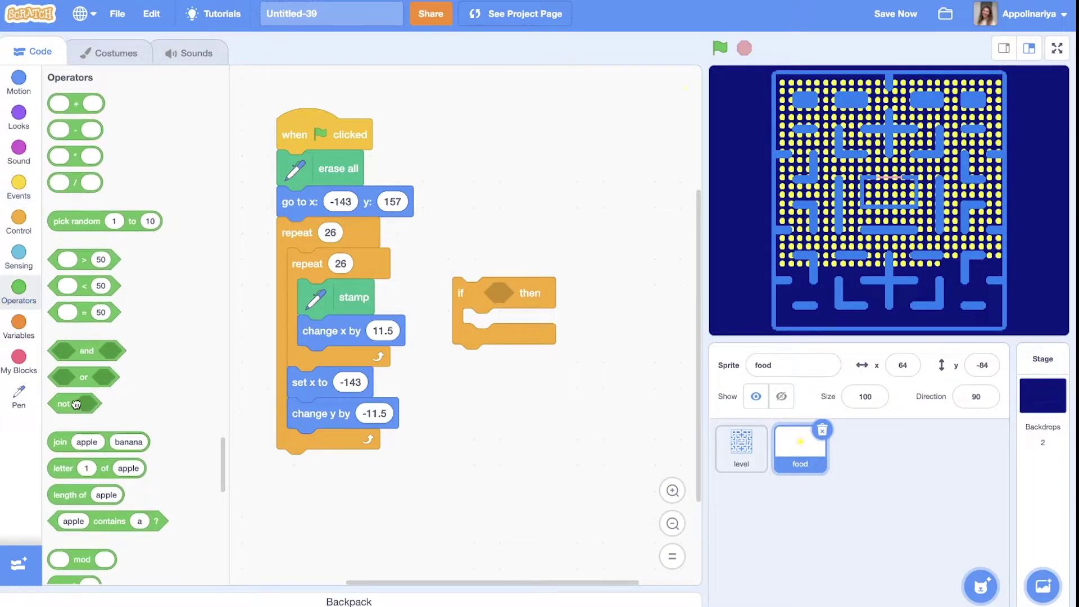
drag(66, 404, 506, 294)
click(20, 266)
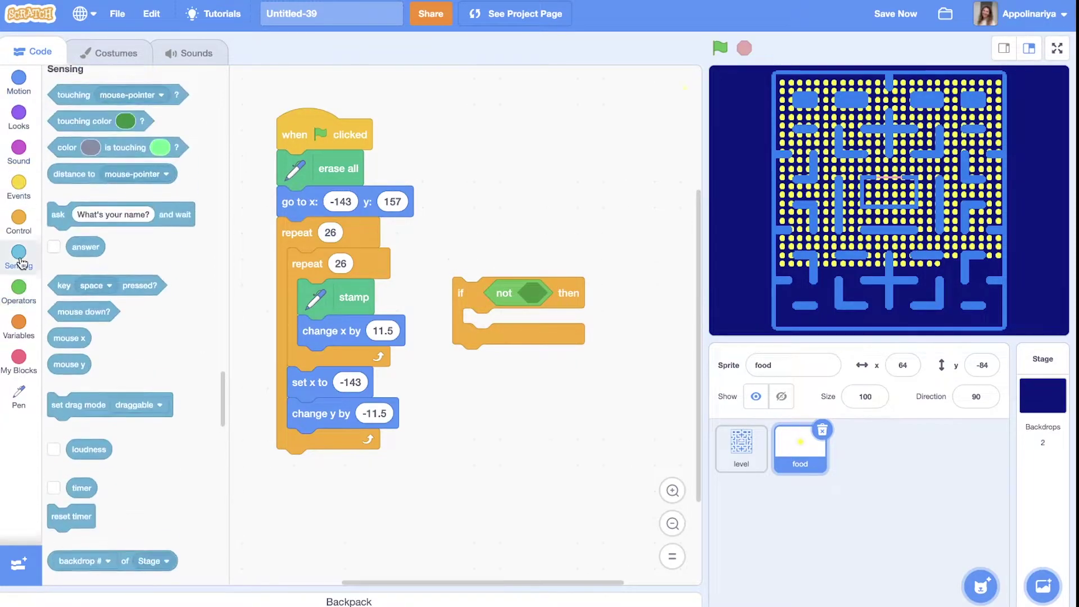
drag(74, 103, 540, 294)
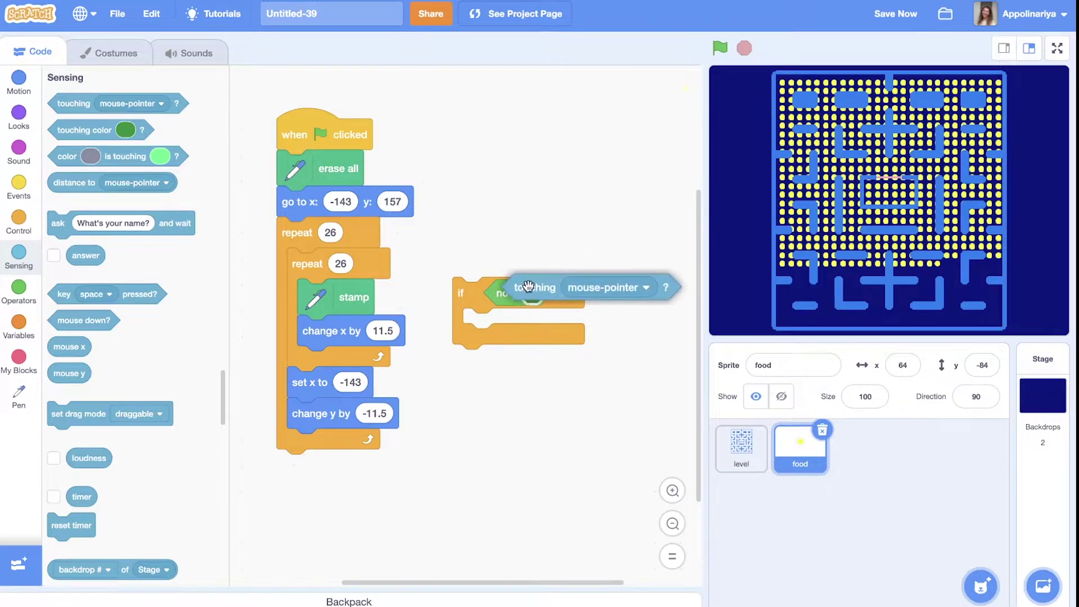
click(632, 299)
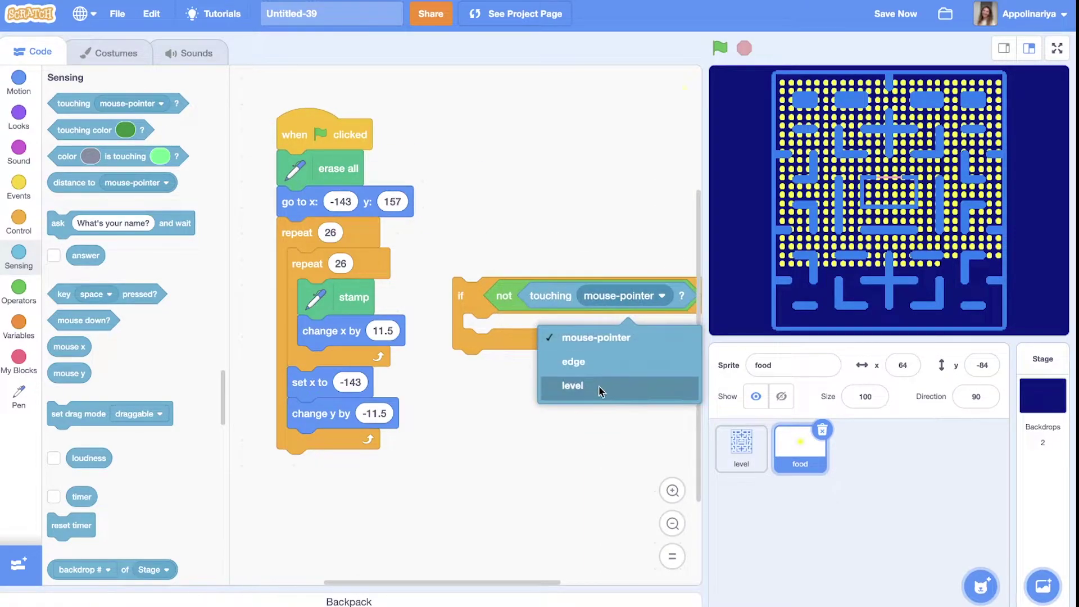
click(570, 388)
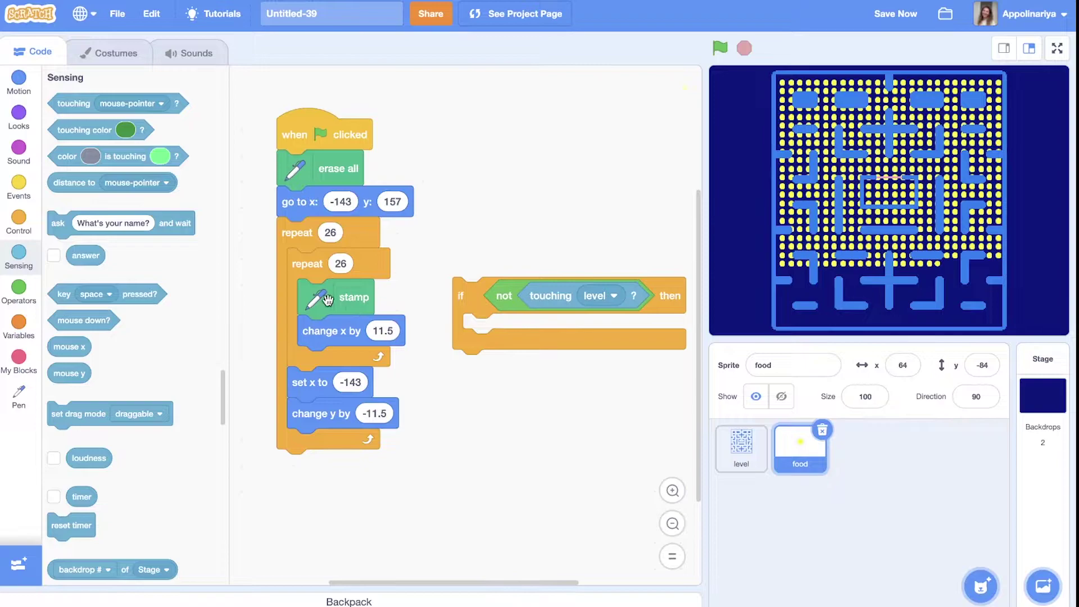
Step: Wrap the stamp in that condition inside the inner loop and test corridor-only dots
mouse_move(326, 297)
mouse_down()
mouse_move(492, 333)
mouse_move(498, 407)
mouse_up()
drag(474, 296, 325, 297)
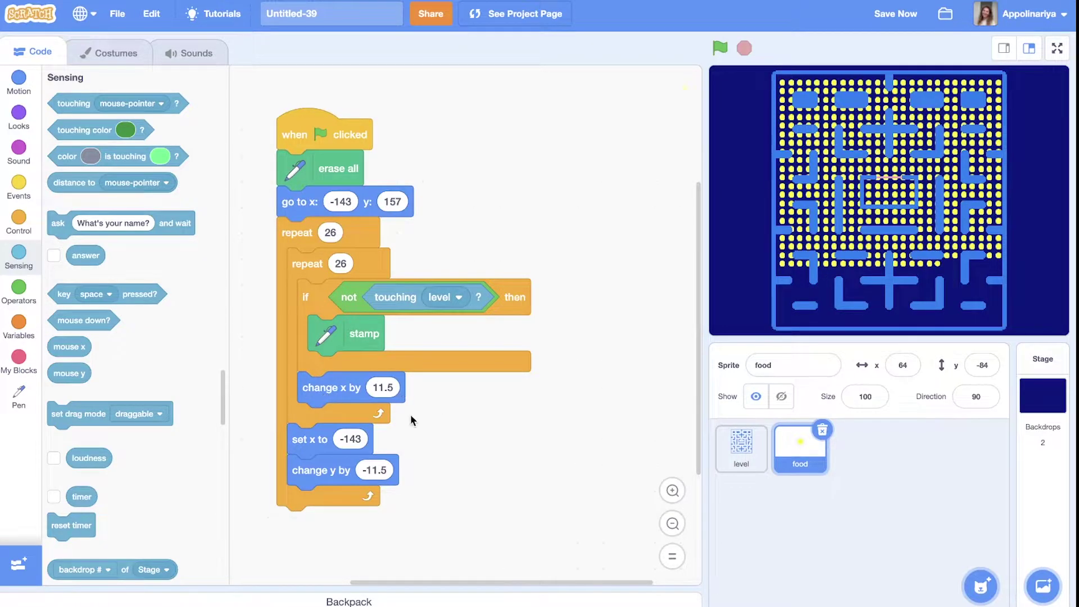
click(719, 49)
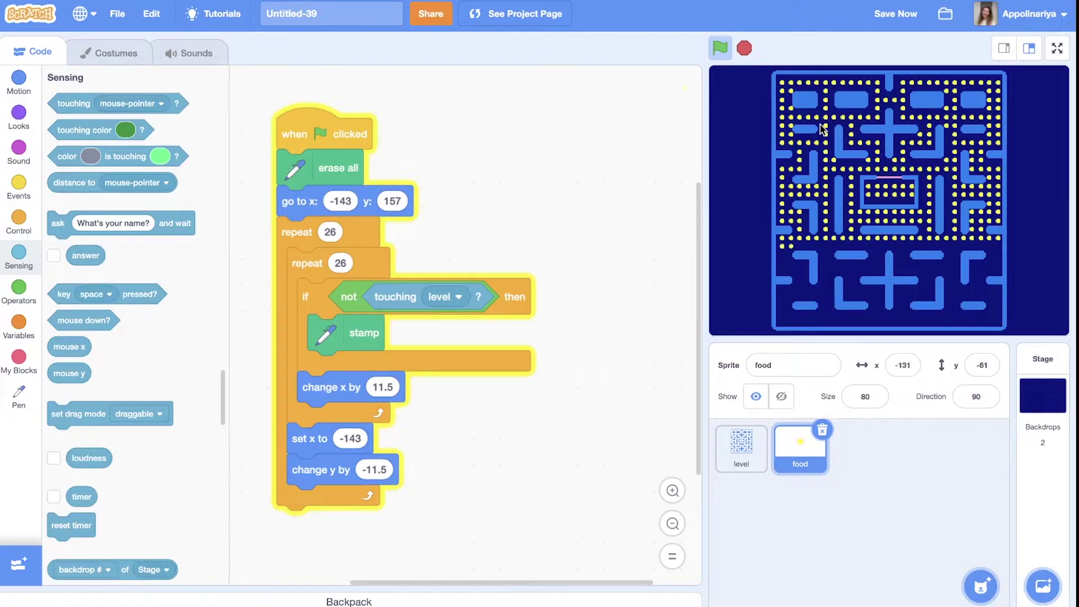
click(744, 49)
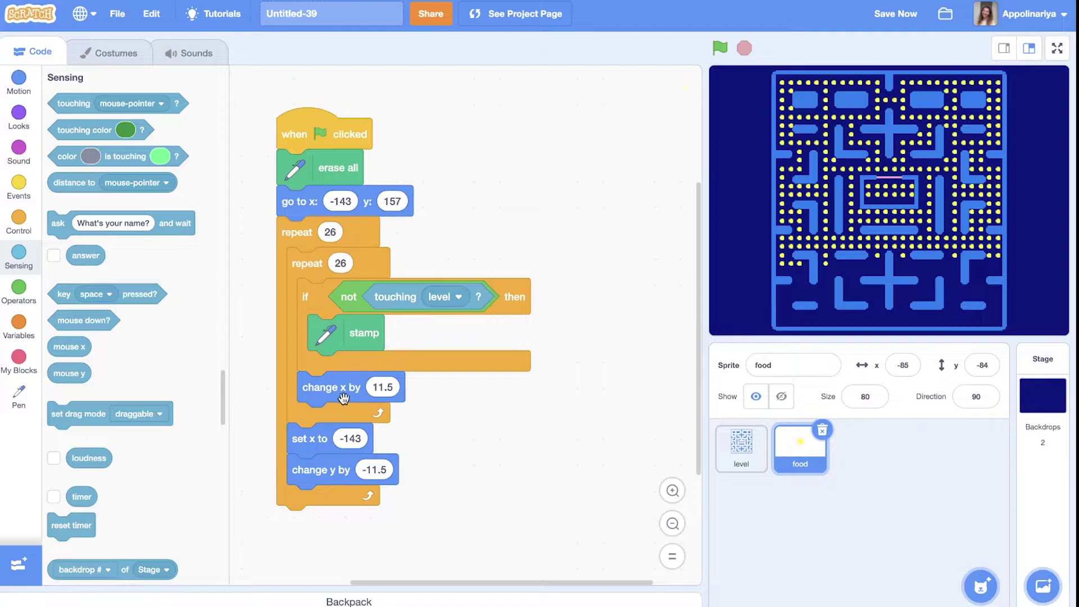
Step: Change the horizontal dot spacing to 11.2 and restamp to check
click(389, 386)
key(BackSpace)
text(2)
click(443, 384)
click(719, 49)
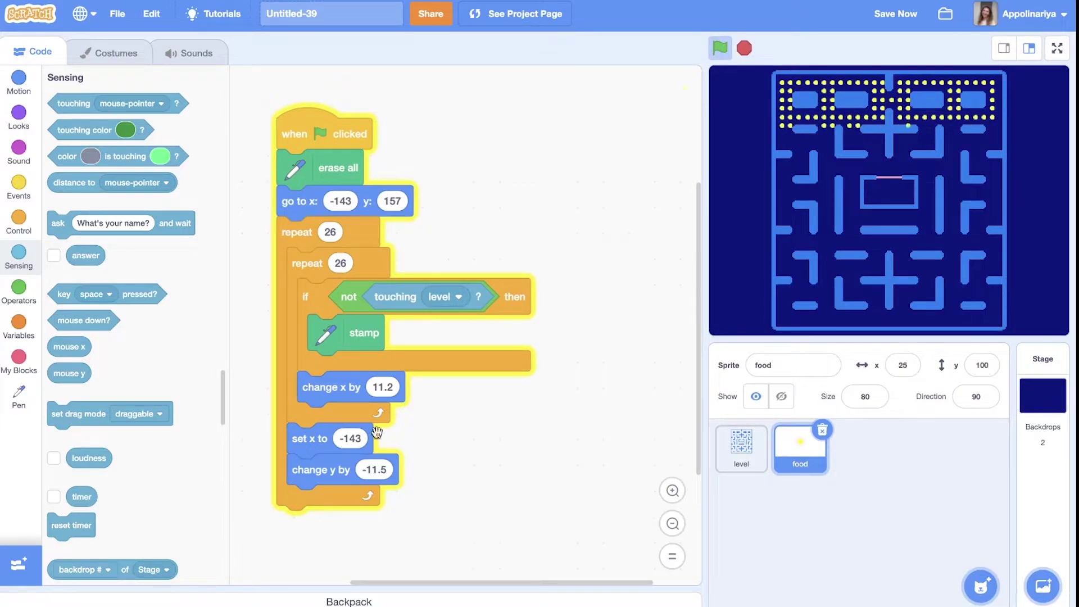
click(745, 50)
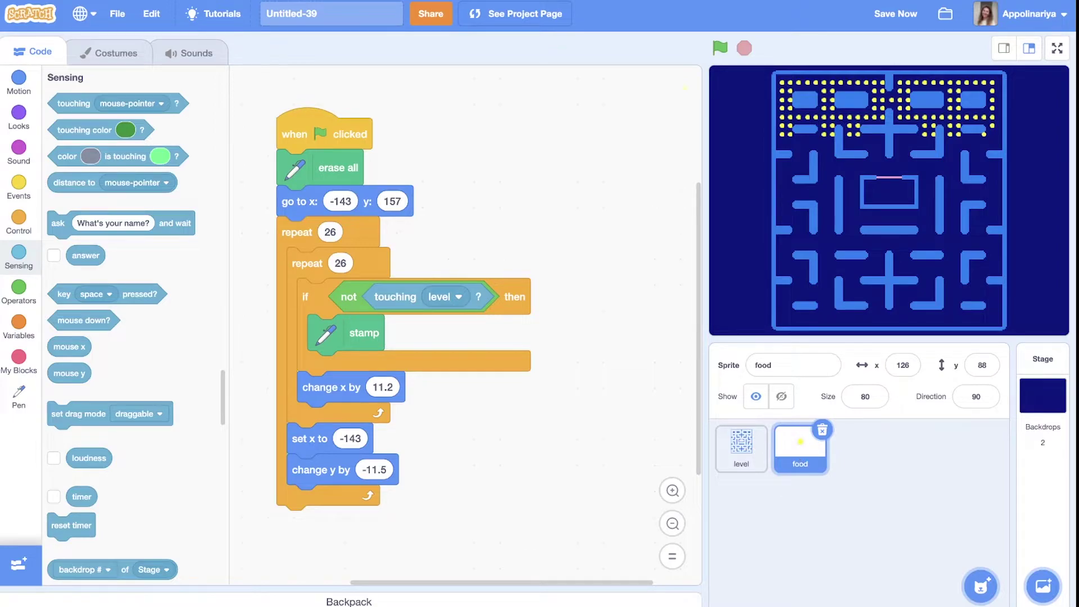
Step: Set size to 80% before each stamp and 150% after, then test smaller dots
click(19, 118)
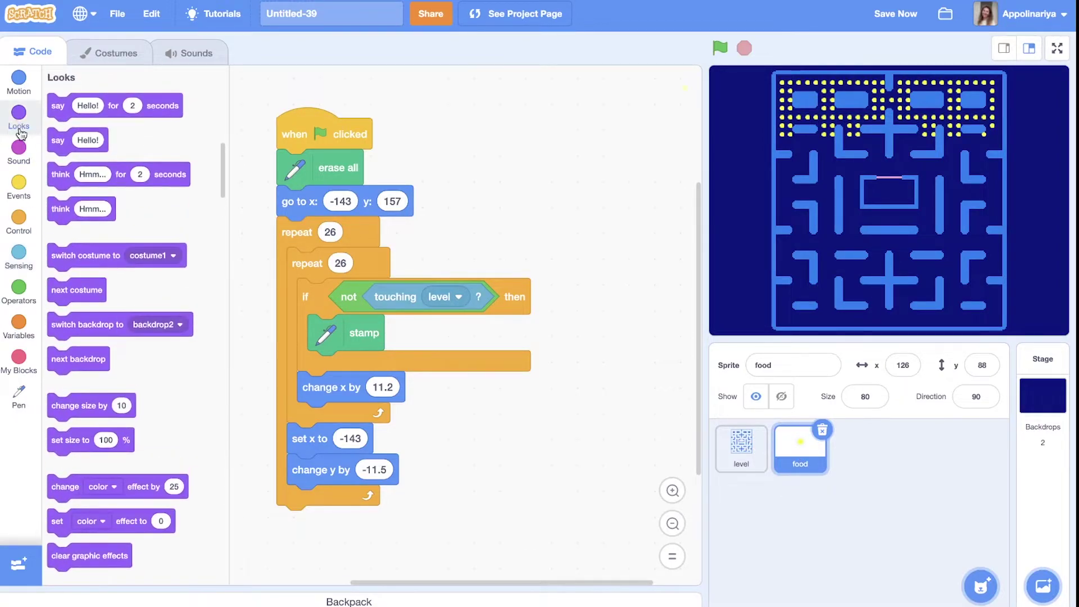
drag(62, 442, 337, 328)
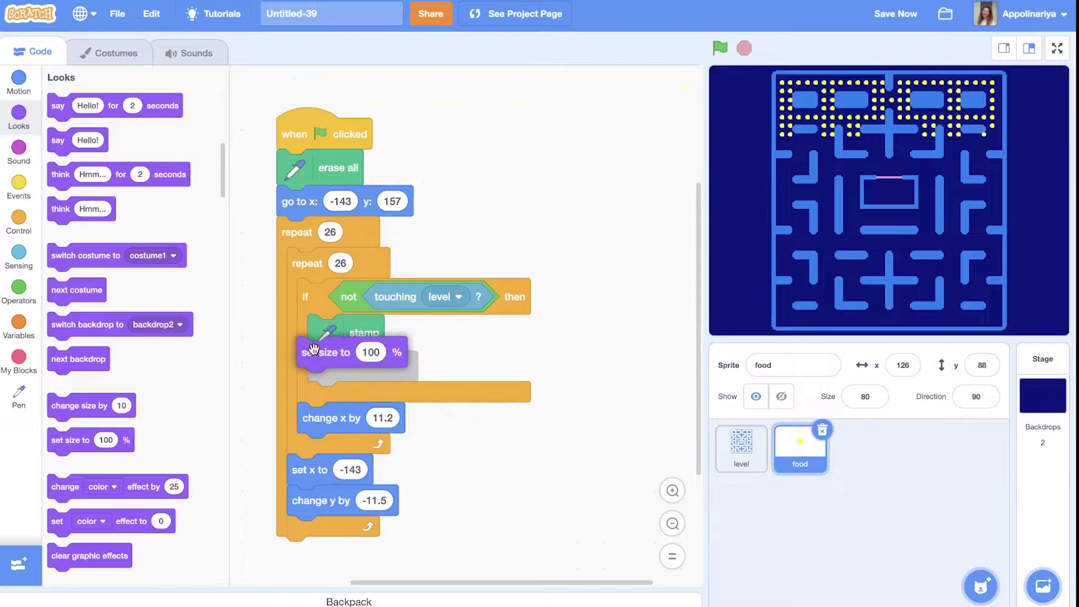
click(381, 329)
text(80)
key(Return)
key(ctrl+s)
drag(72, 441, 337, 394)
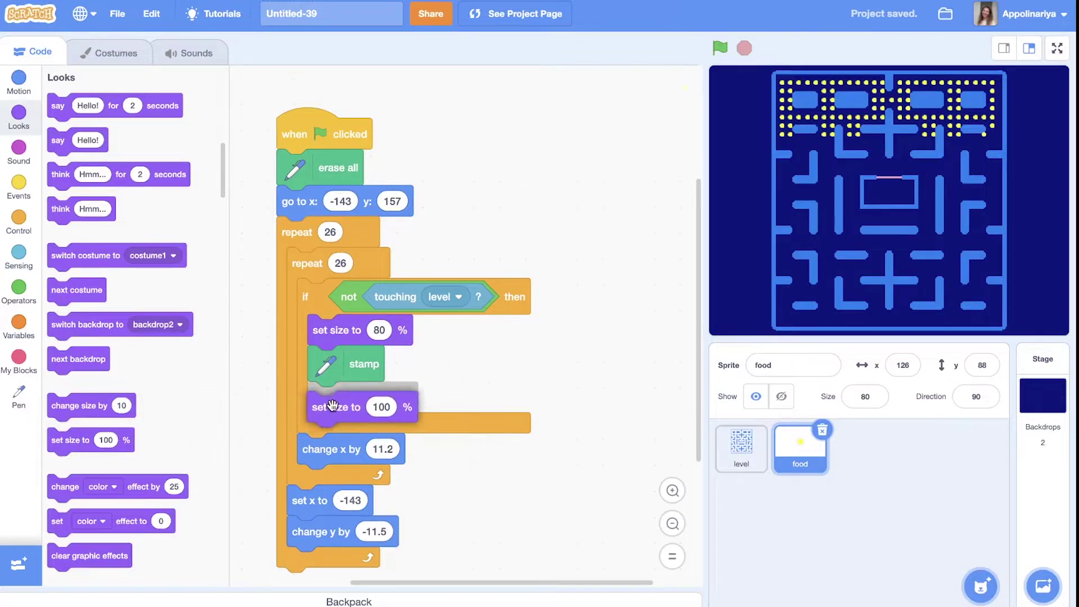
click(384, 397)
text(150)
click(528, 356)
click(720, 48)
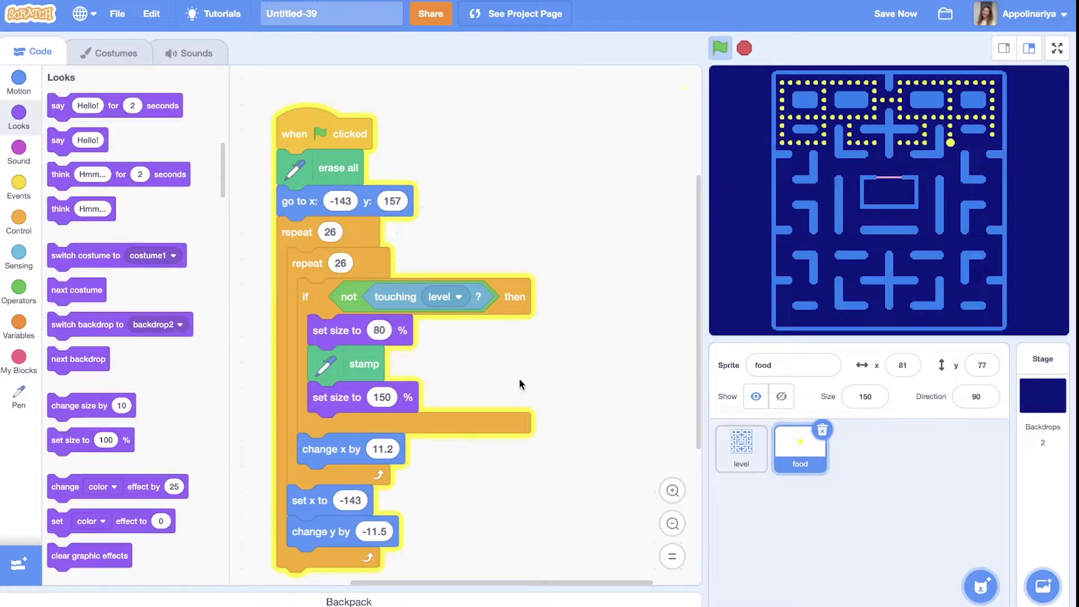
Step: Set vertical spacing to -11.2 and 29 rows so dots reach the maze bottom
drag(486, 402, 502, 331)
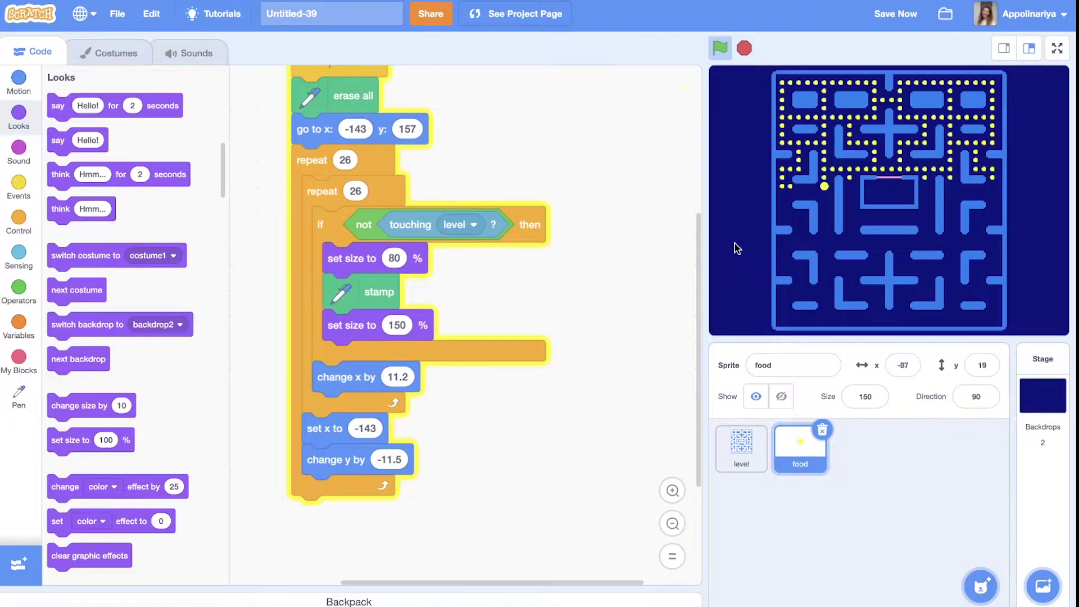
click(390, 460)
text(-11.2)
click(472, 441)
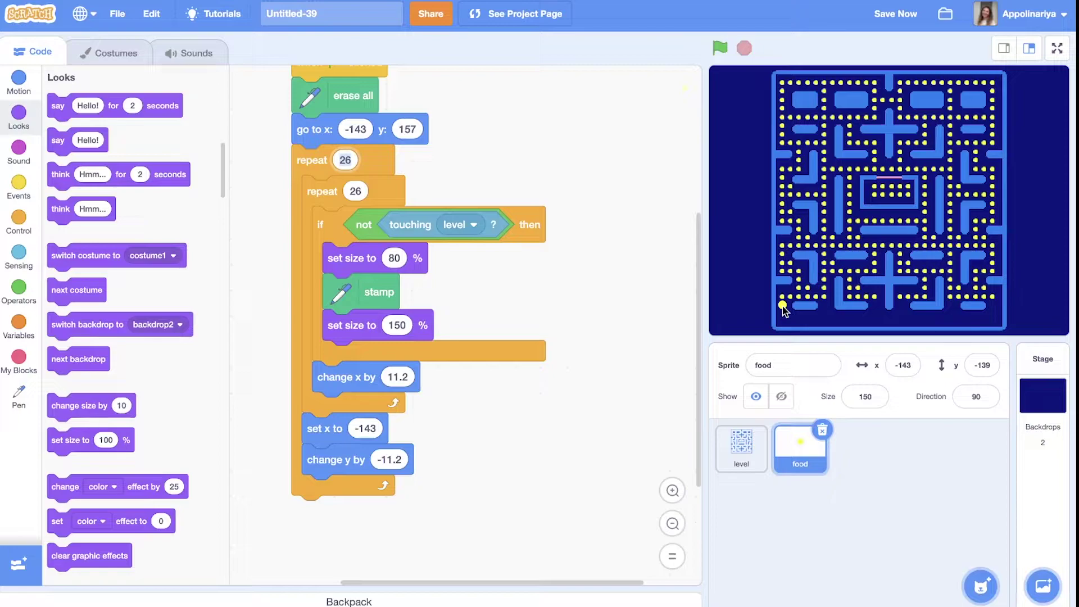
drag(781, 304, 781, 312)
text(29)
click(721, 47)
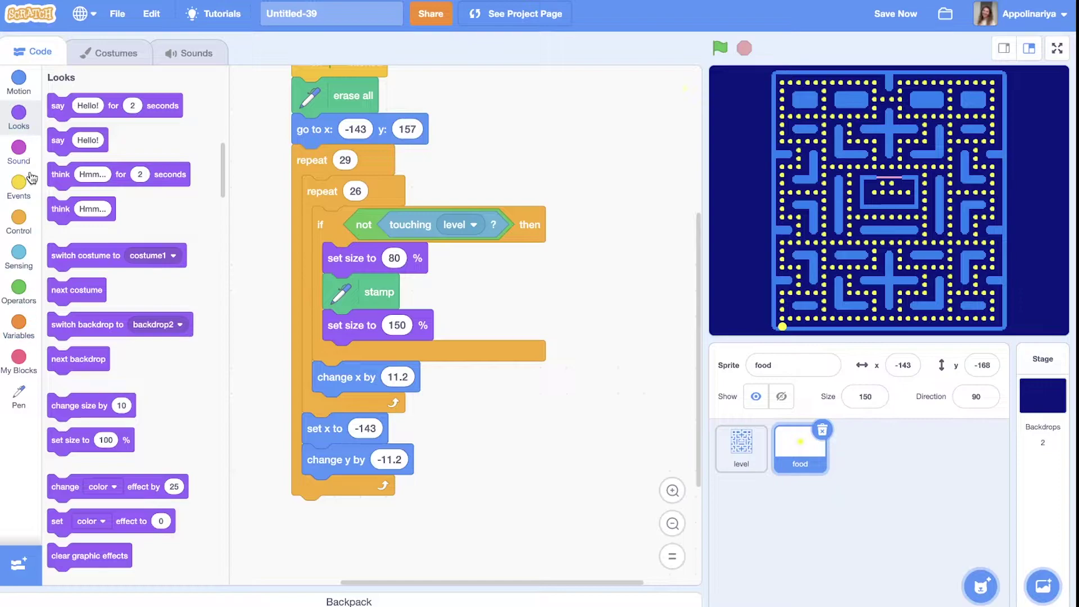
scroll(68, 310, down, 8)
mouse_move(59, 315)
mouse_down()
mouse_move(328, 540)
mouse_move(321, 531)
mouse_up()
scroll(341, 337, up, 1)
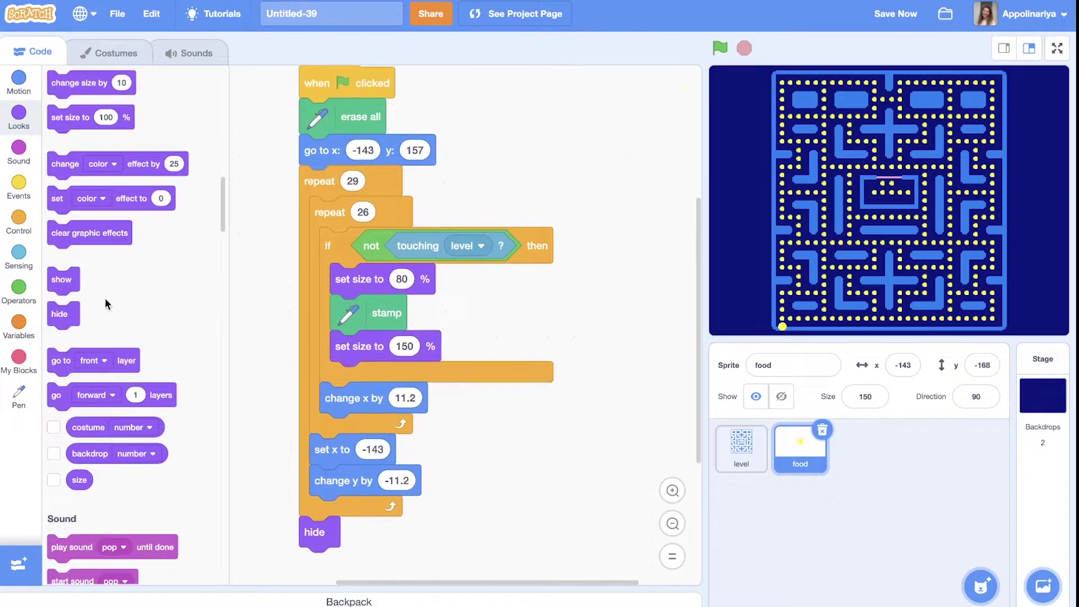
Step: Show the sprite after erase all, hide it at the end, and rerun the stamping
drag(61, 279, 316, 150)
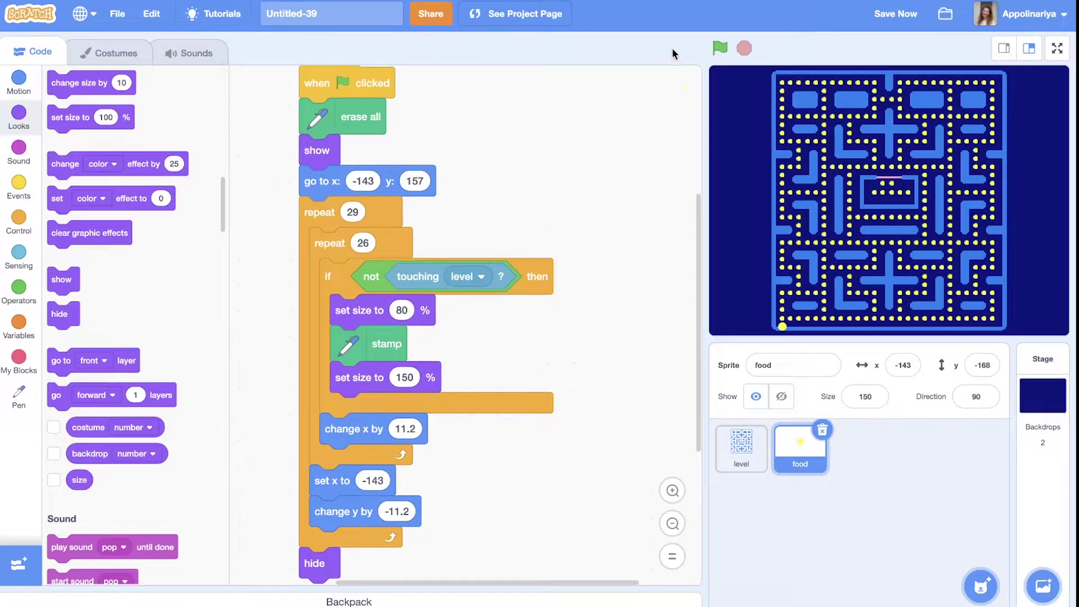
click(719, 48)
Step: Save the dotted maze stage picture as map.png via Save Image As
right_click(892, 213)
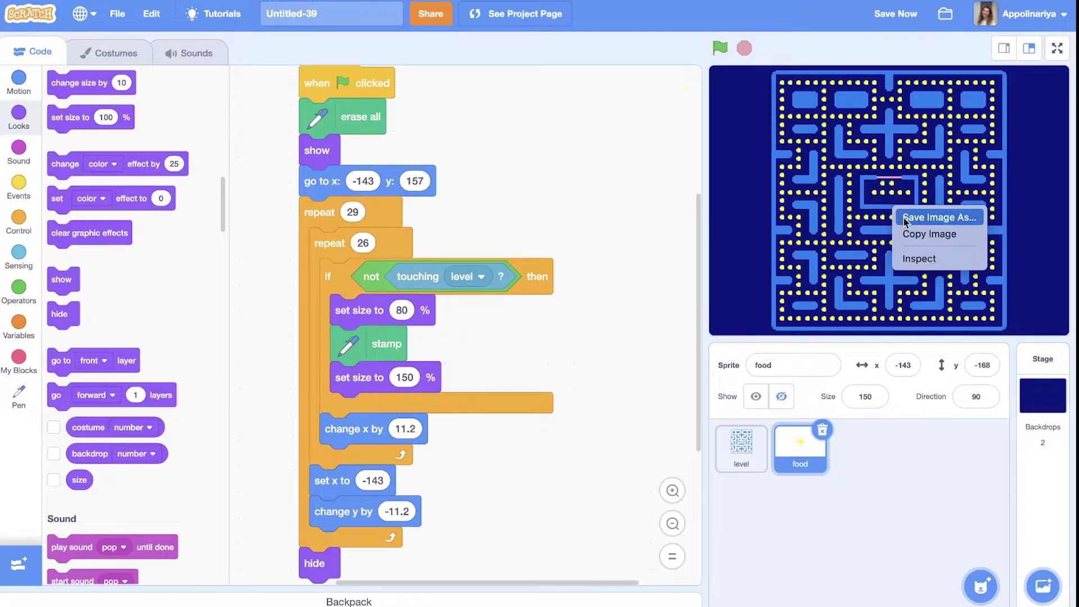
click(903, 217)
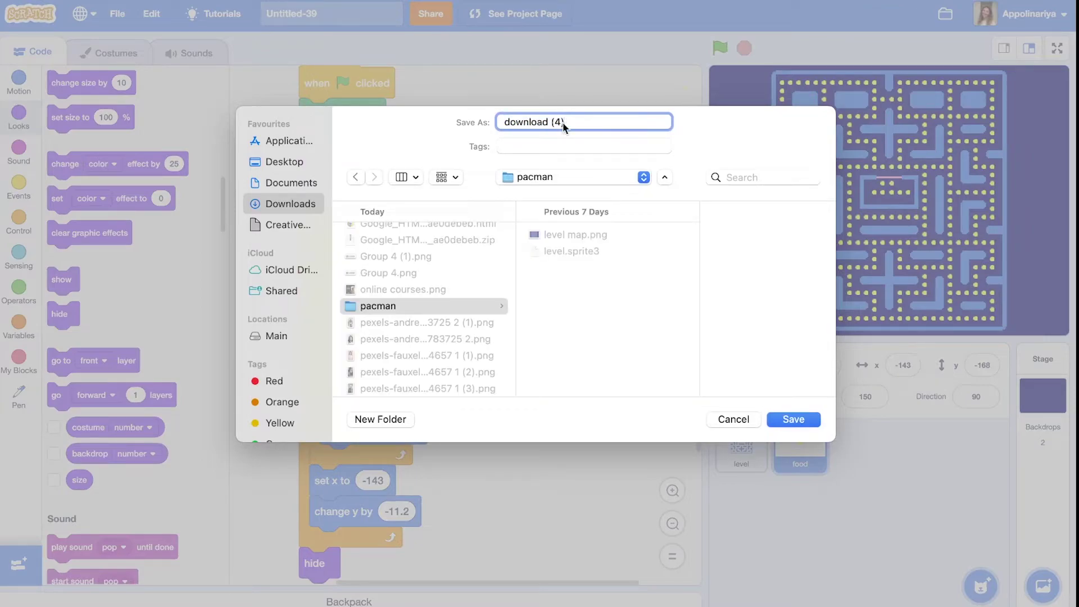
double_click(563, 124)
text(map)
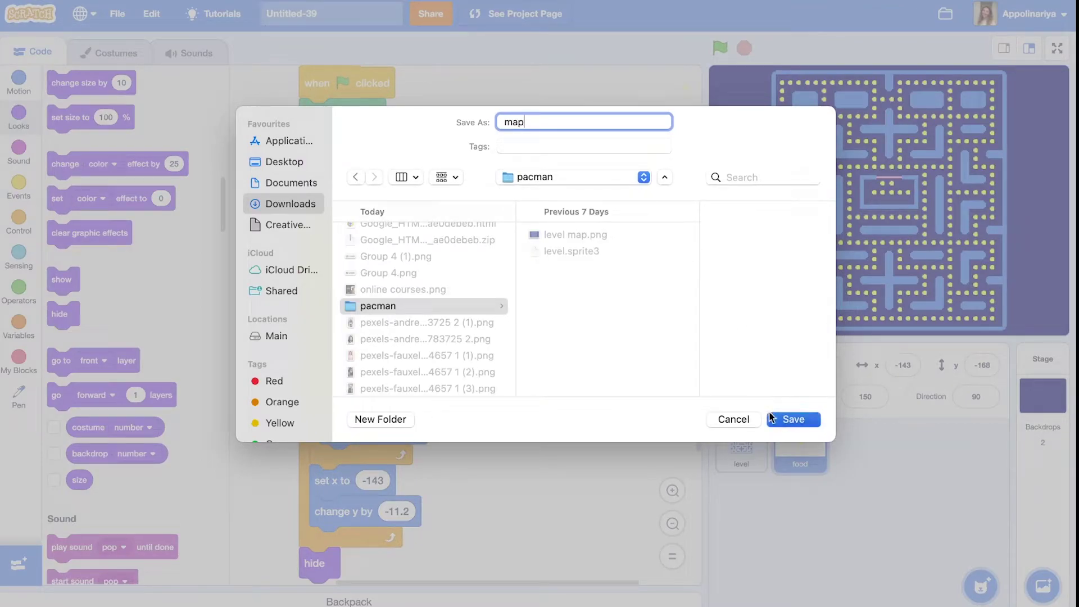
click(793, 419)
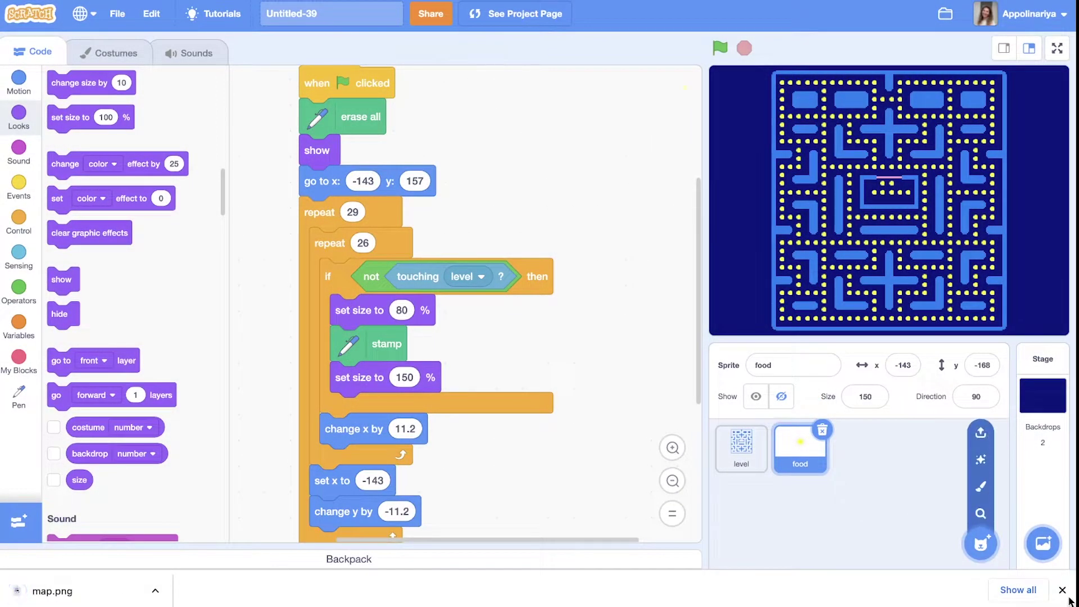
Step: Upload map.png as a new stage backdrop named map
click(1061, 595)
click(1041, 398)
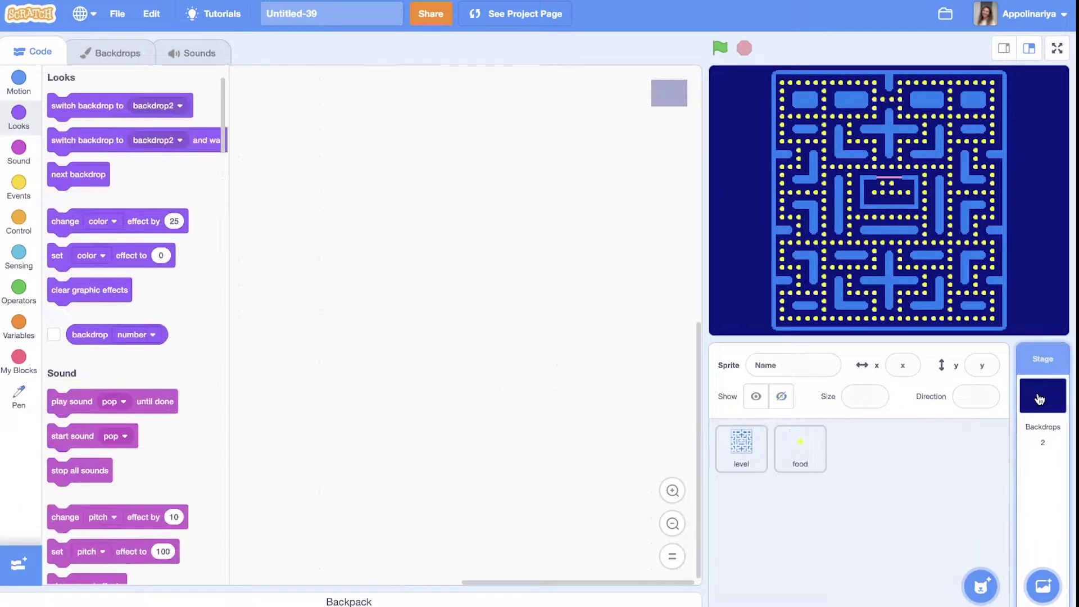
click(117, 52)
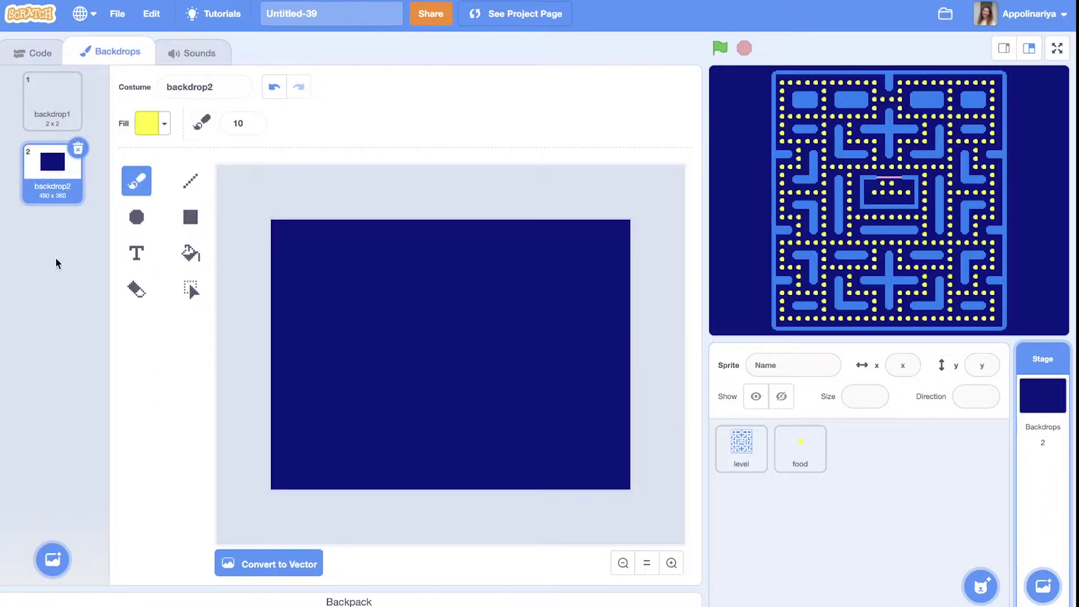
mouse_move(52, 559)
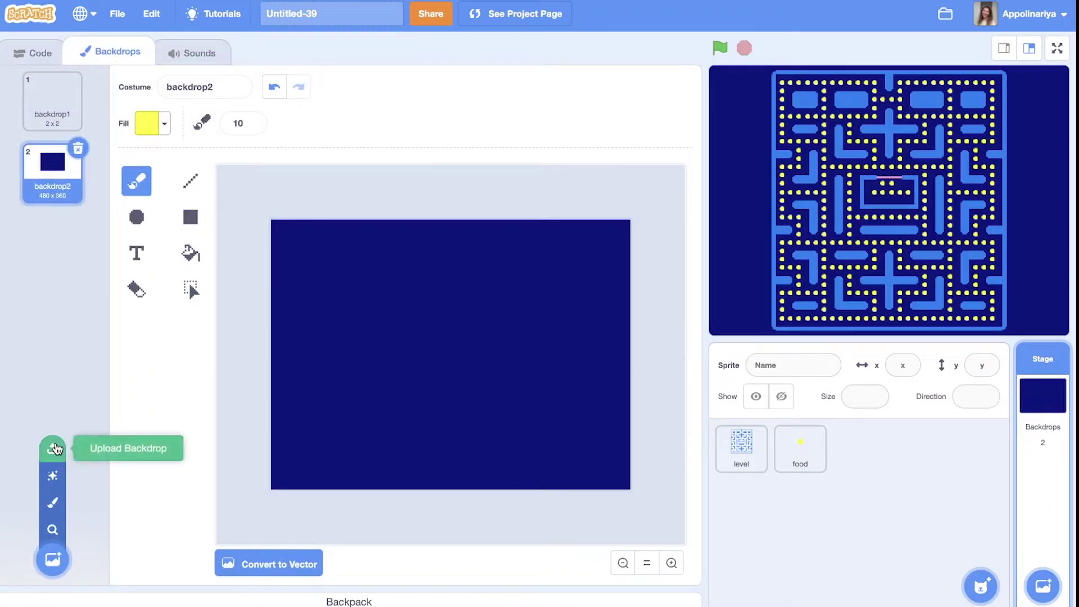
click(53, 448)
click(380, 186)
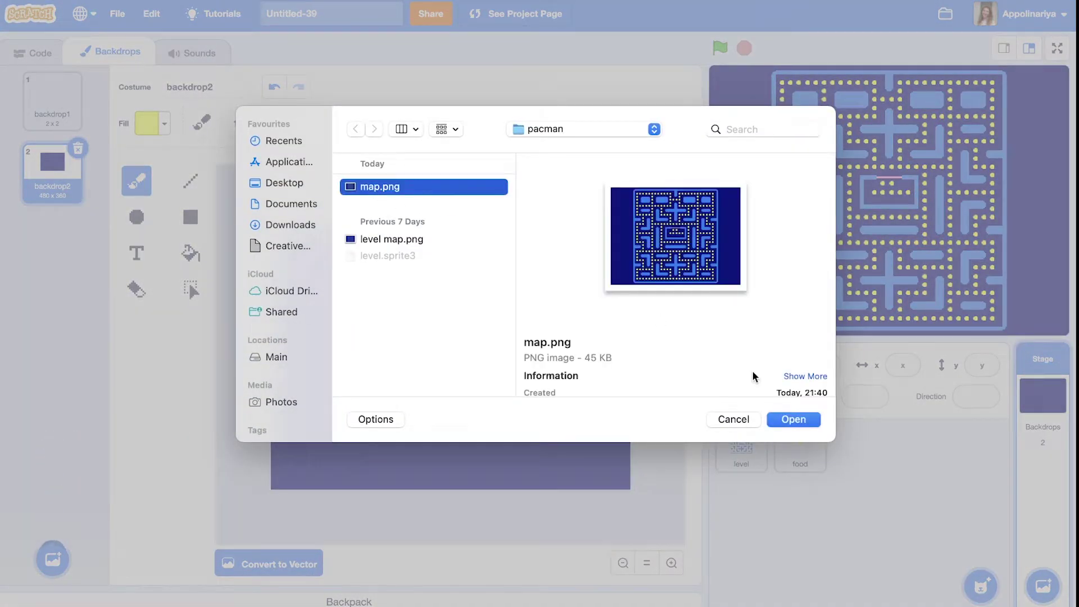
click(793, 419)
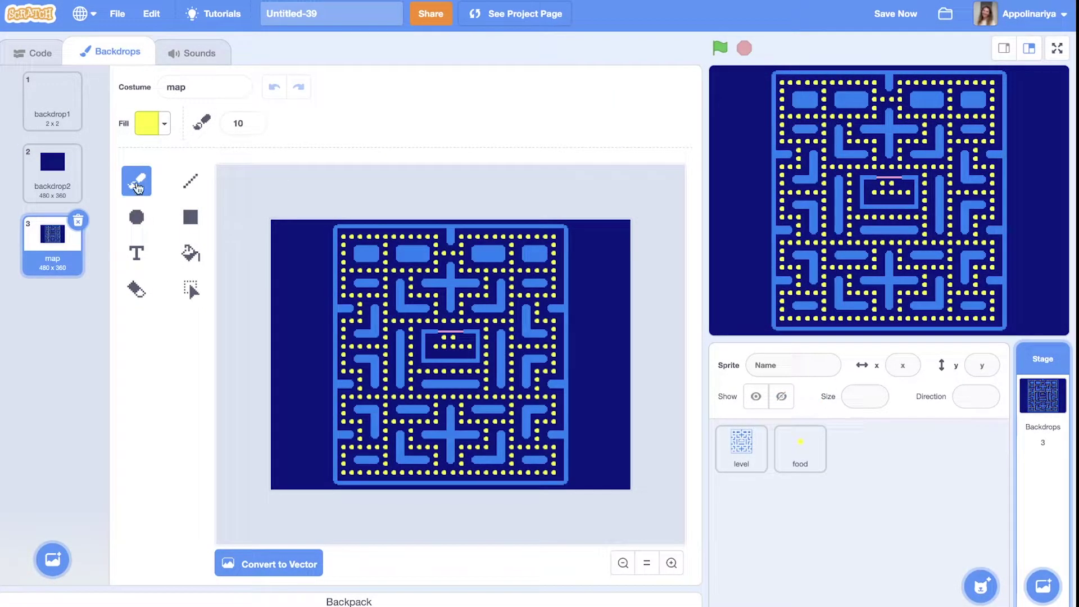
Step: Eyedrop the fill colour from the maze's dark blue background
click(165, 124)
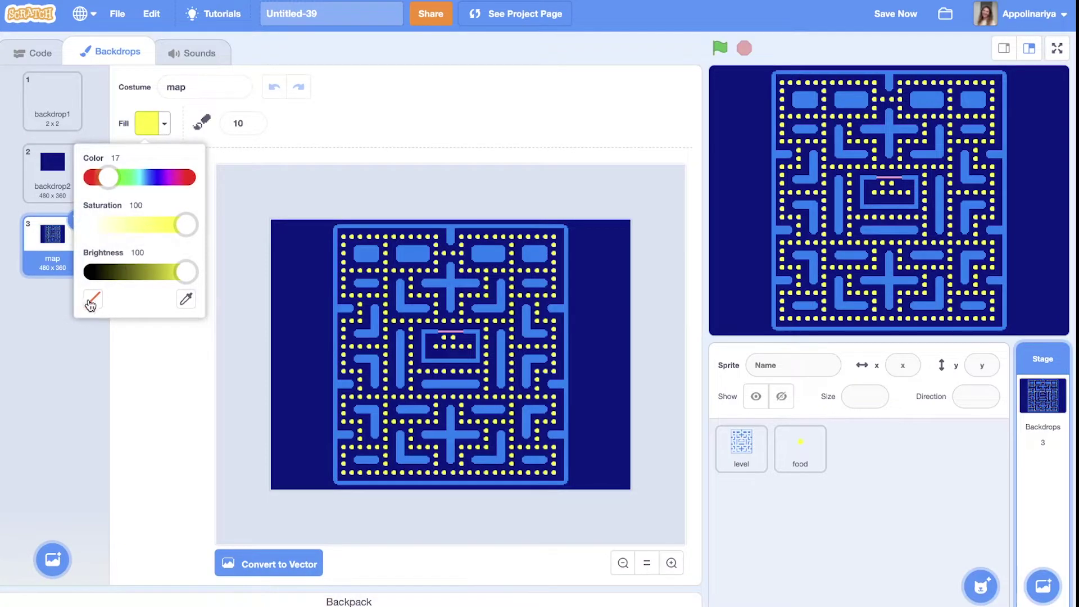
click(185, 300)
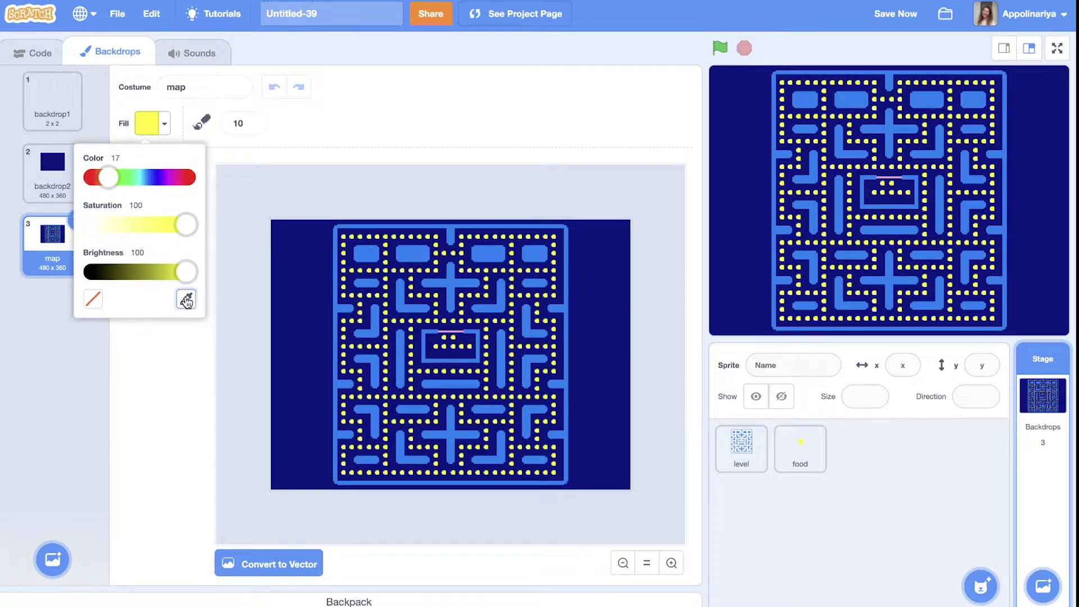
click(312, 299)
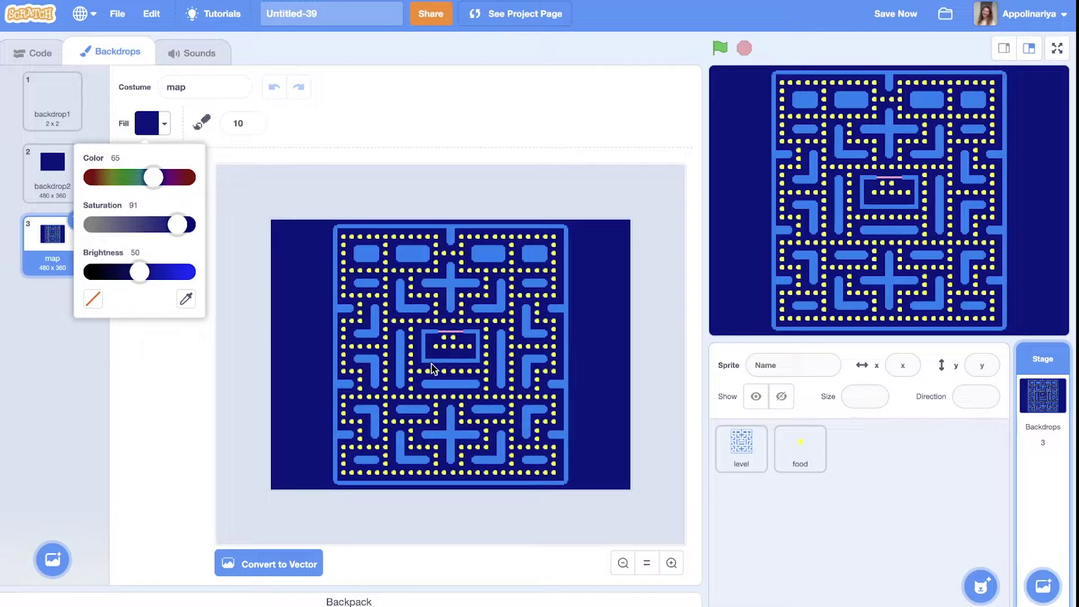
scroll(432, 369, up, 2)
scroll(432, 370, up, 2)
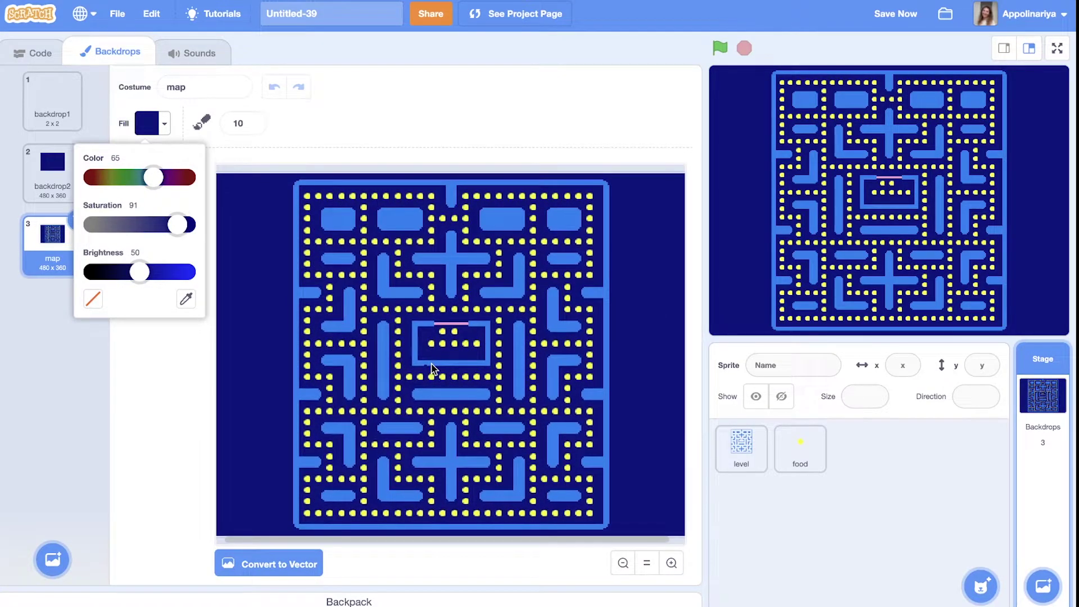
Step: Paint dark blue over the food dots inside and immediately around the central box
click(444, 350)
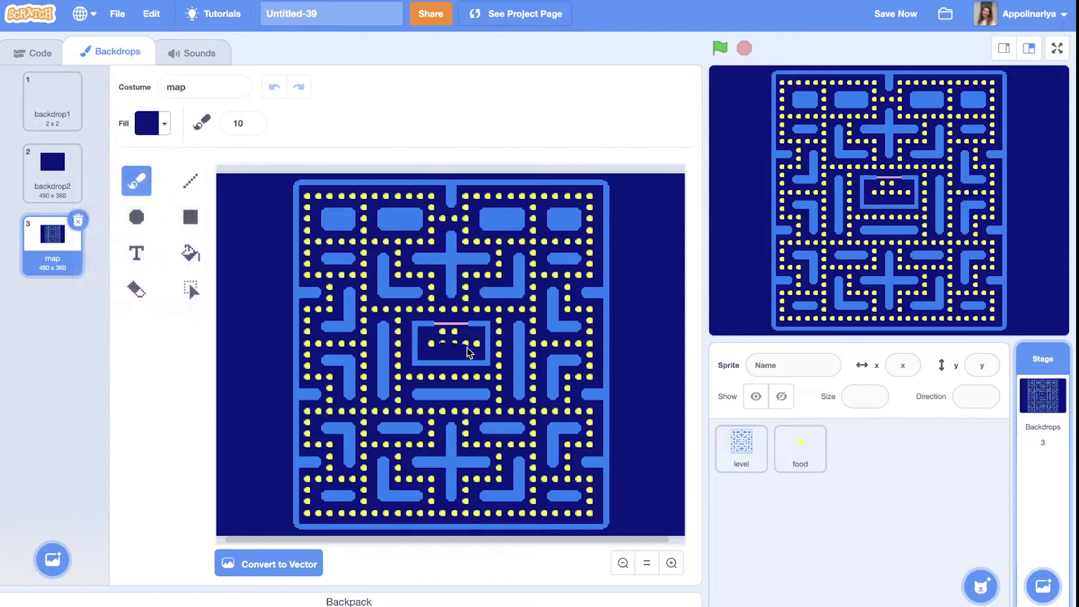
click(441, 343)
mouse_move(440, 336)
mouse_down()
mouse_move(464, 342)
mouse_move(442, 346)
mouse_move(476, 345)
mouse_up()
drag(398, 340, 400, 384)
drag(398, 384, 400, 407)
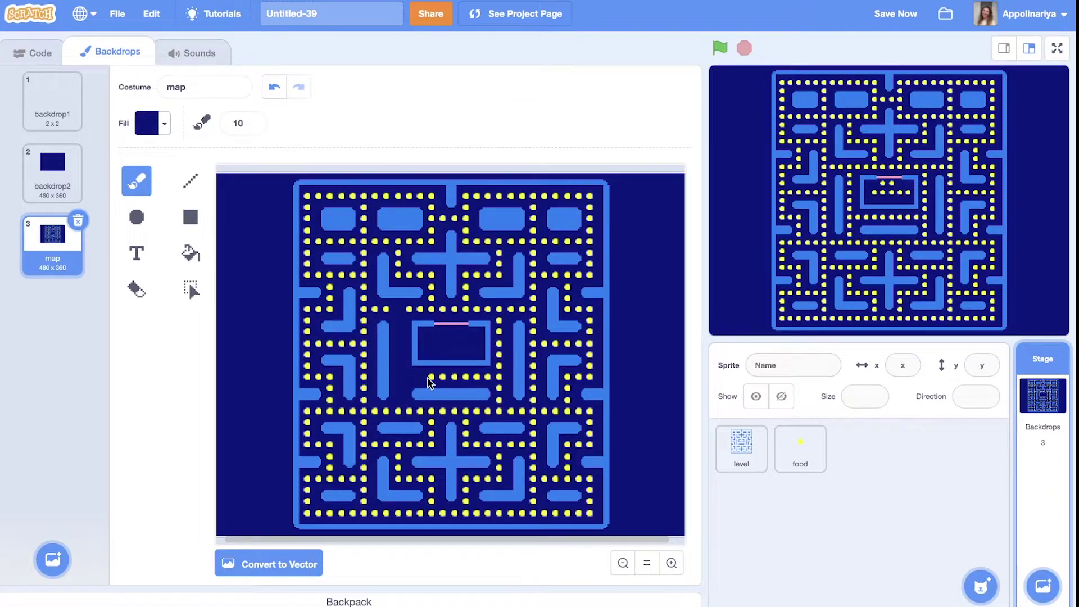
mouse_move(431, 378)
mouse_down()
mouse_move(485, 379)
mouse_move(497, 403)
mouse_move(498, 372)
mouse_up()
drag(499, 333, 500, 322)
click(410, 311)
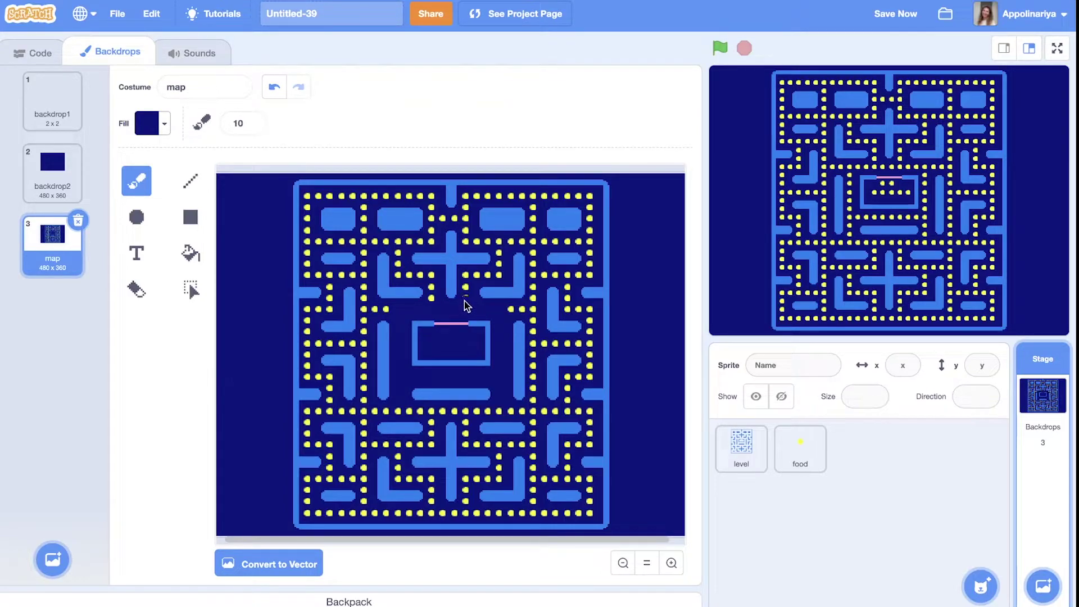
Step: Dab out the remaining stray food dots above and beside the central box
click(432, 298)
click(521, 312)
click(376, 310)
click(433, 288)
click(466, 288)
Step: Detach the food sprite's dot-stamping stack from 'erase all', run erase all, then select the Stage
click(42, 55)
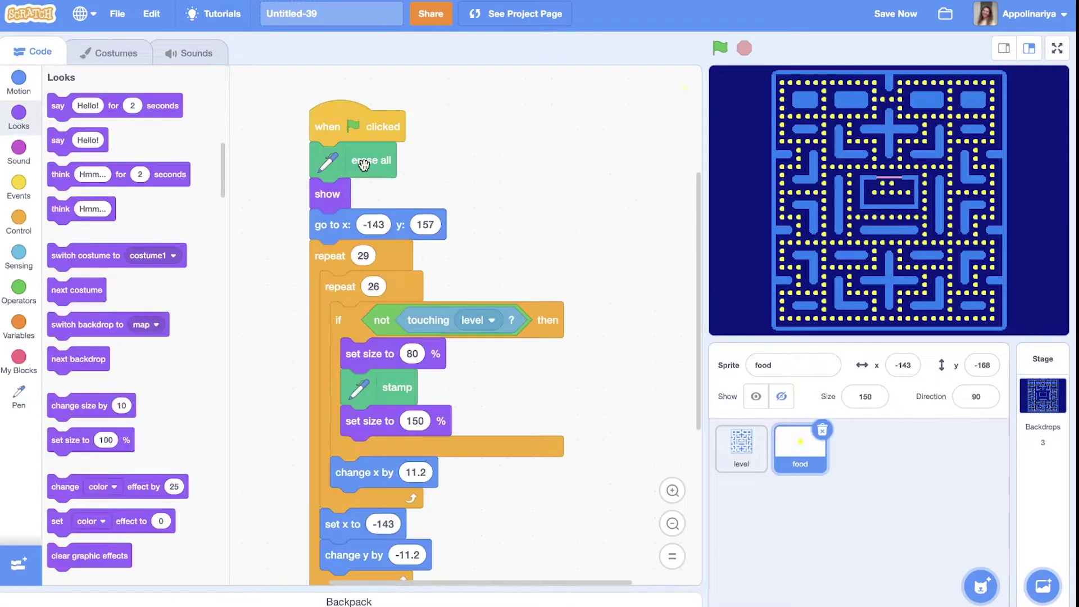
drag(338, 194, 337, 246)
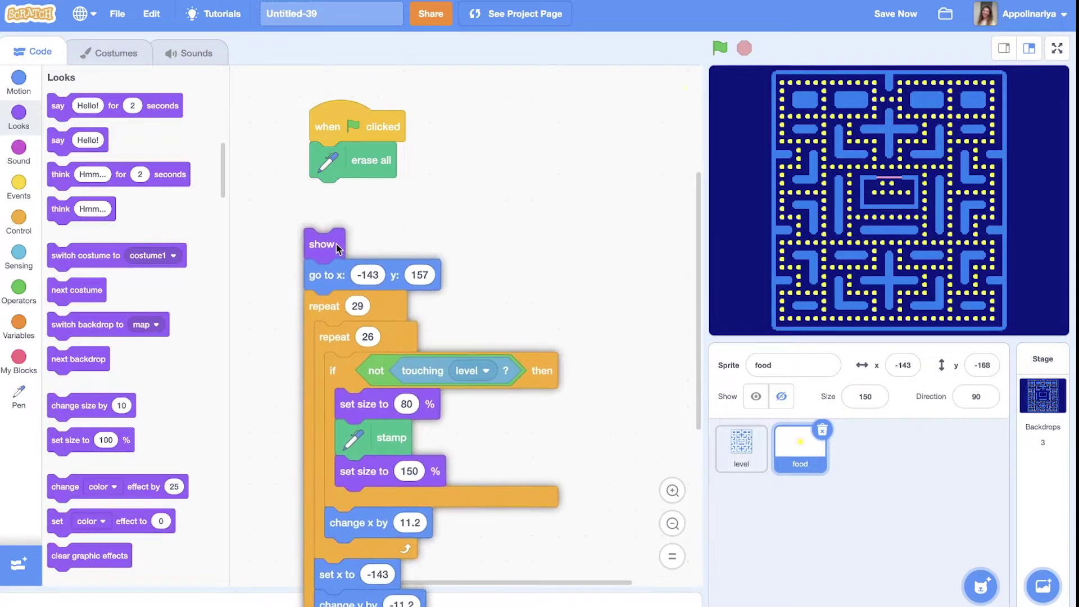
click(358, 120)
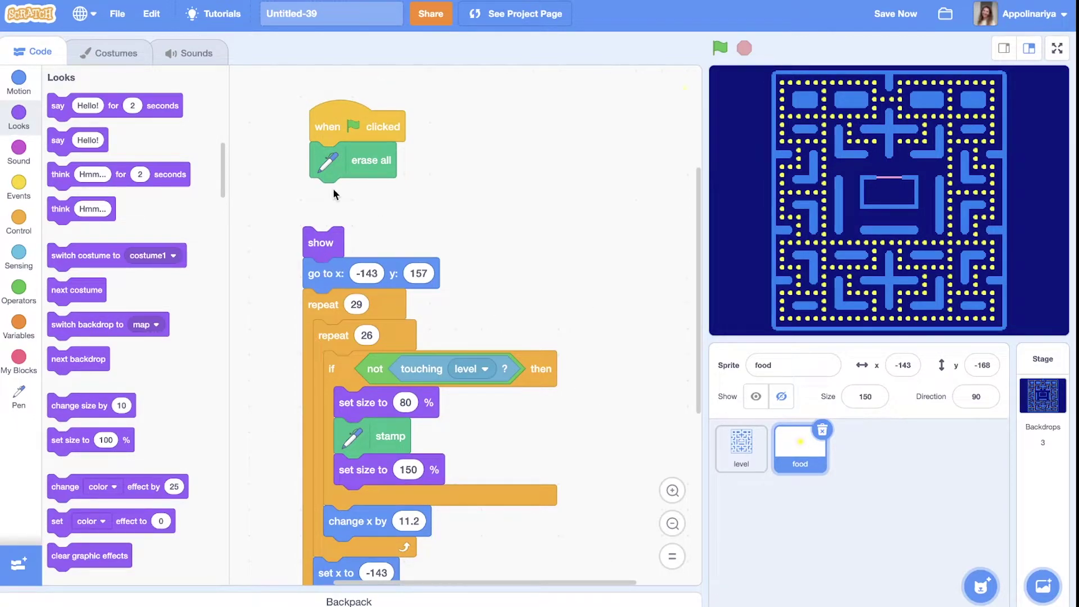
click(735, 466)
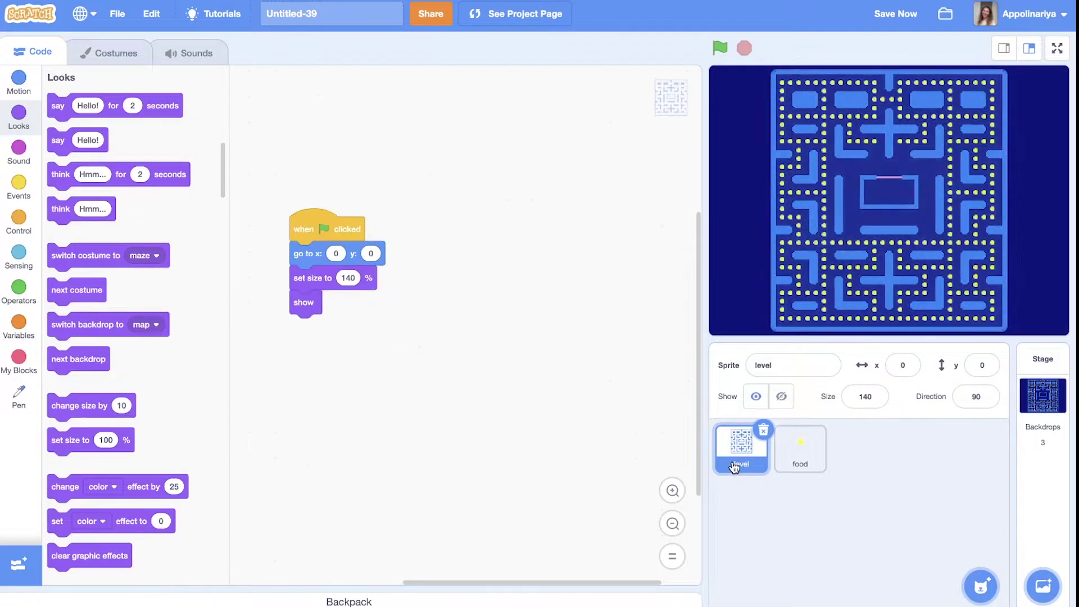
click(1051, 403)
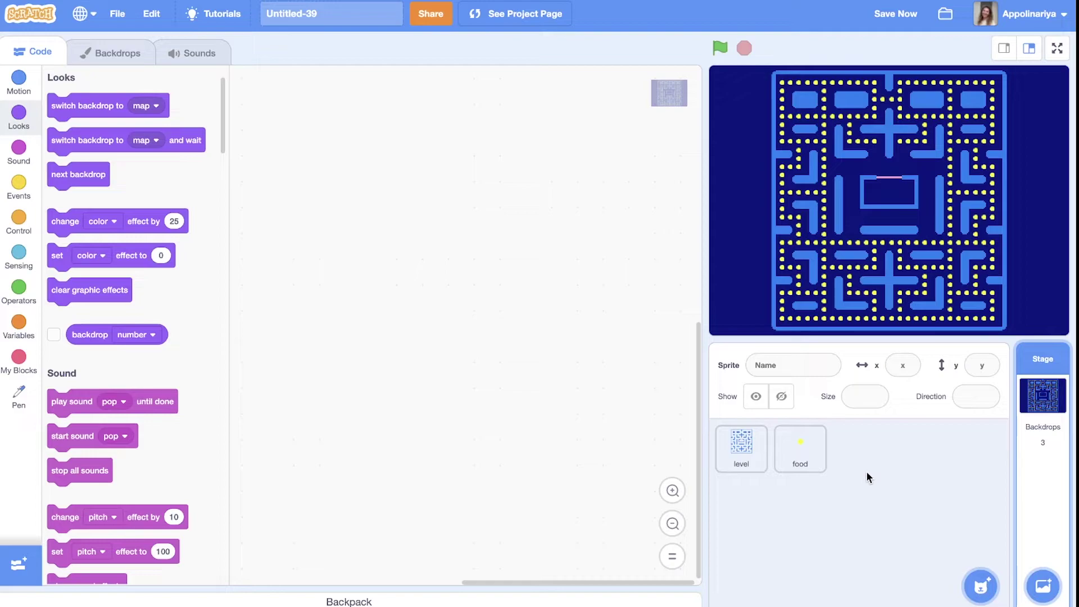
mouse_move(981, 585)
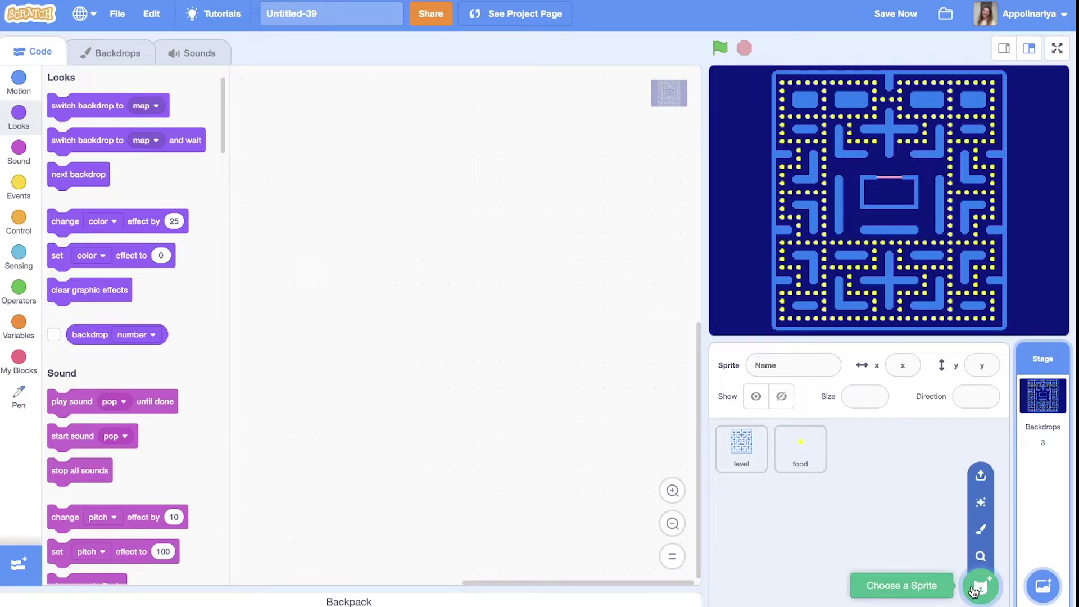
Step: Start a painted new sprite and set the Circle tool's fill to full-brightness, full-saturation yellow
click(980, 525)
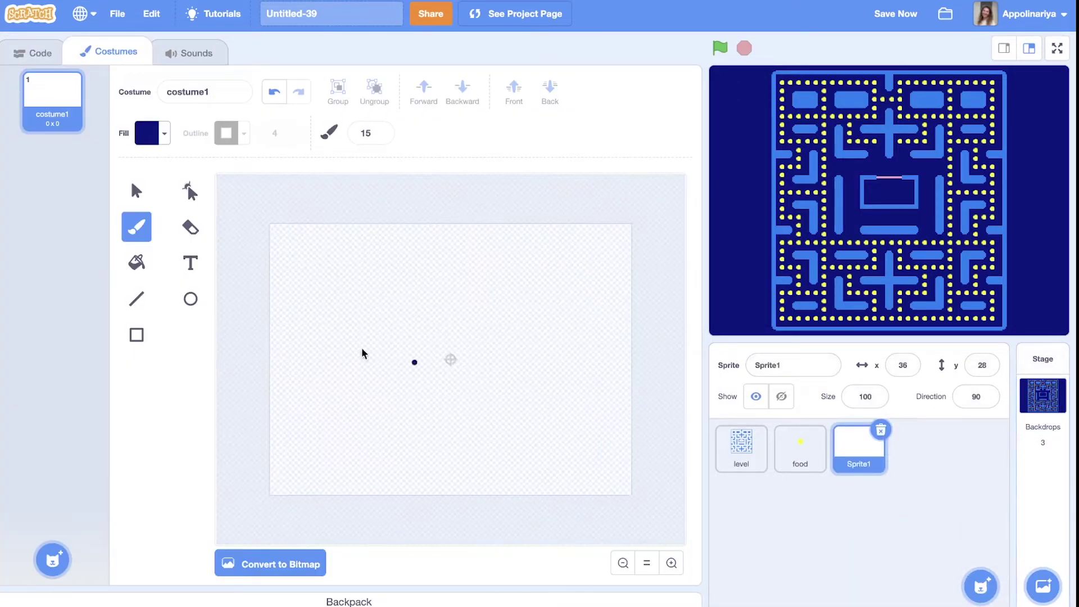
click(191, 299)
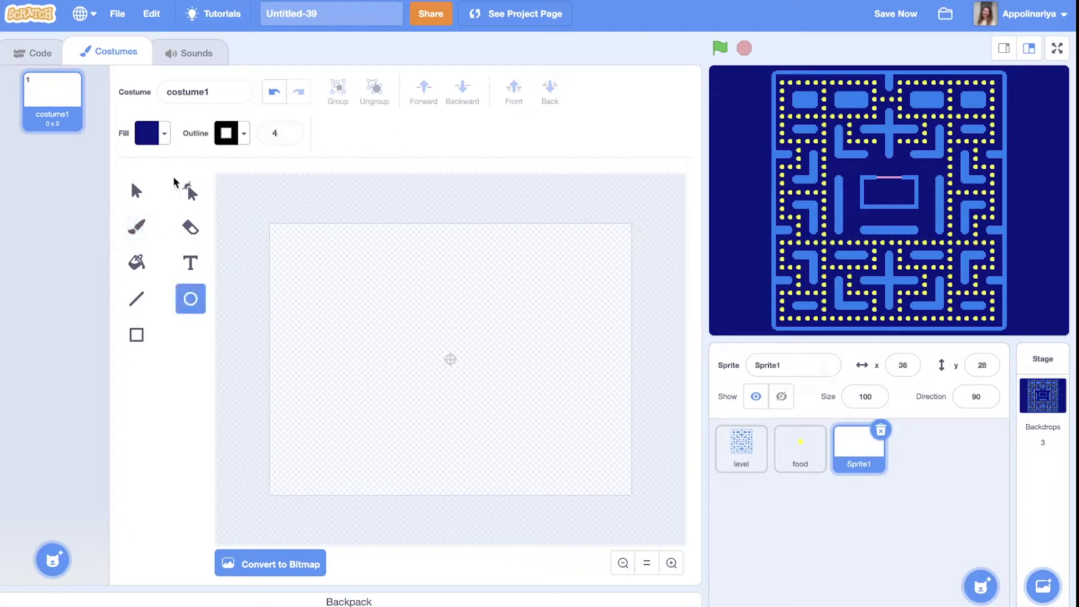
click(165, 135)
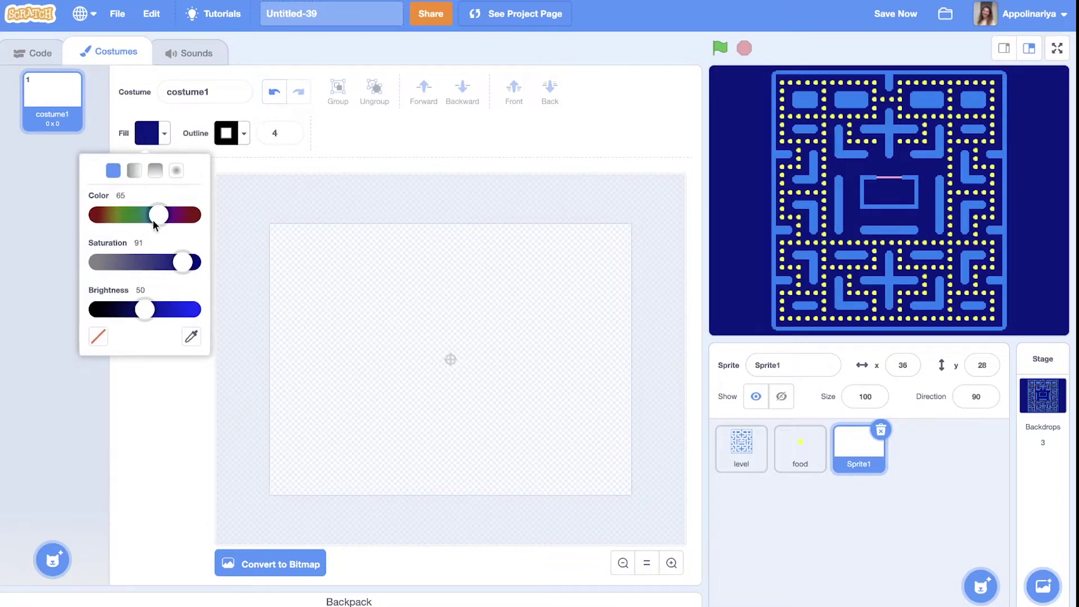
drag(145, 311, 204, 313)
drag(158, 217, 116, 217)
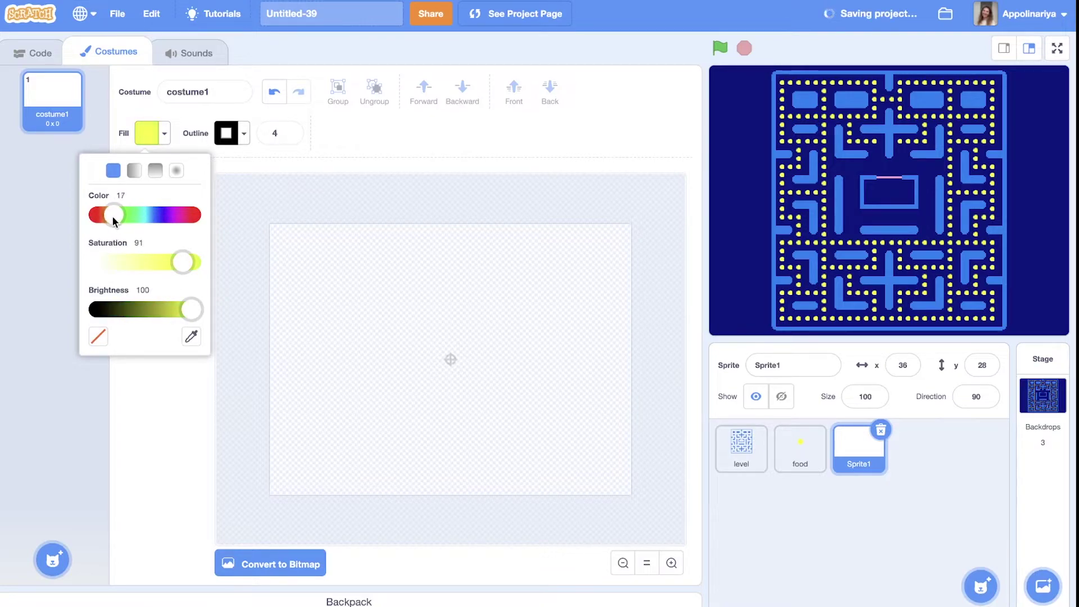
drag(183, 264, 198, 264)
click(252, 154)
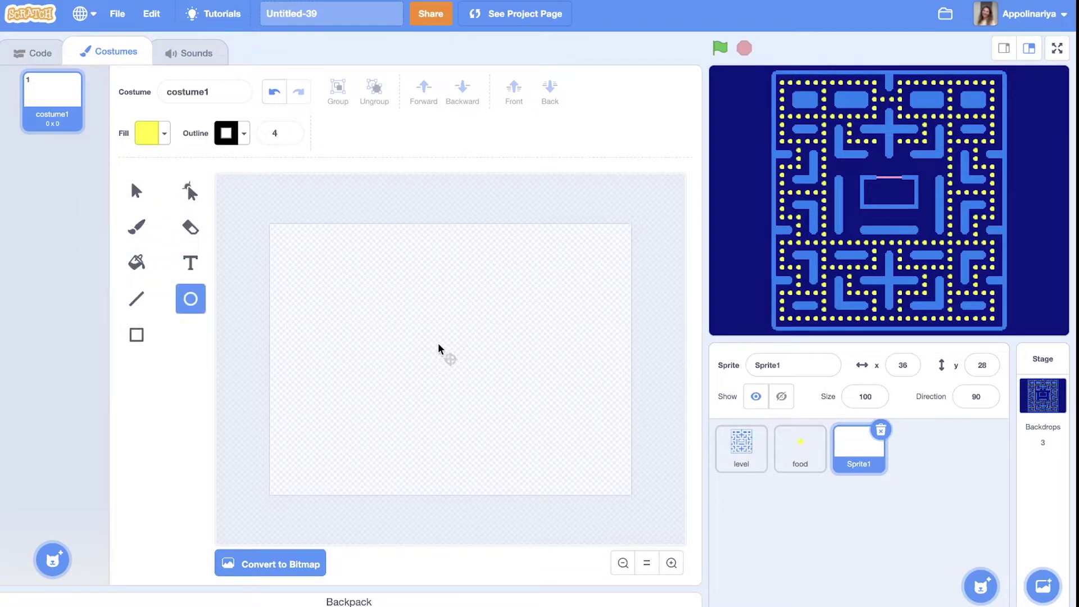
Step: Draw a yellow circle with black outline and centre it on the costume
drag(439, 349, 483, 392)
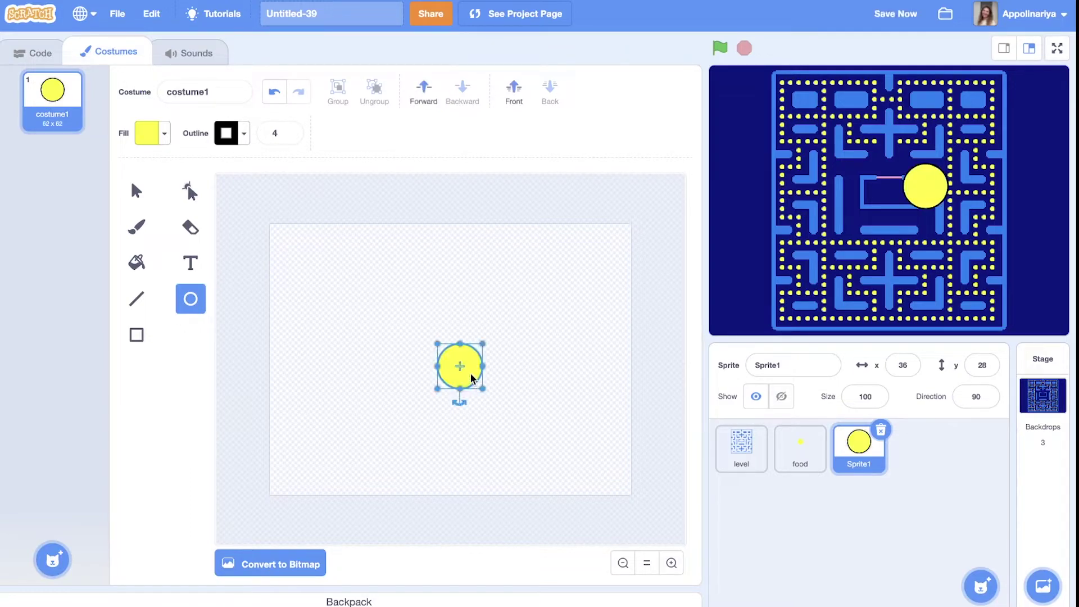
drag(471, 380, 462, 374)
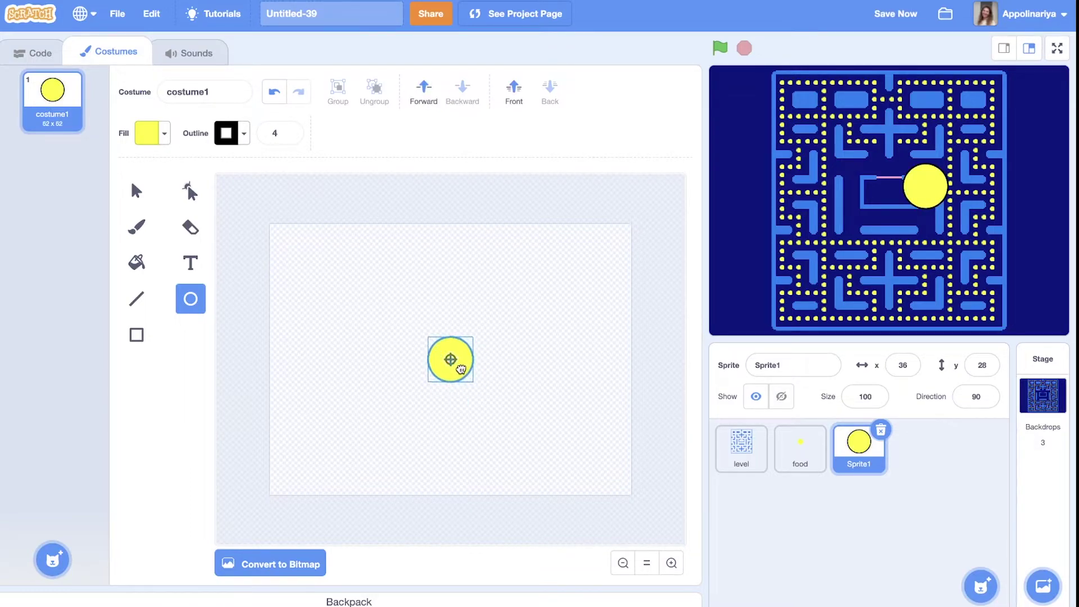
click(501, 369)
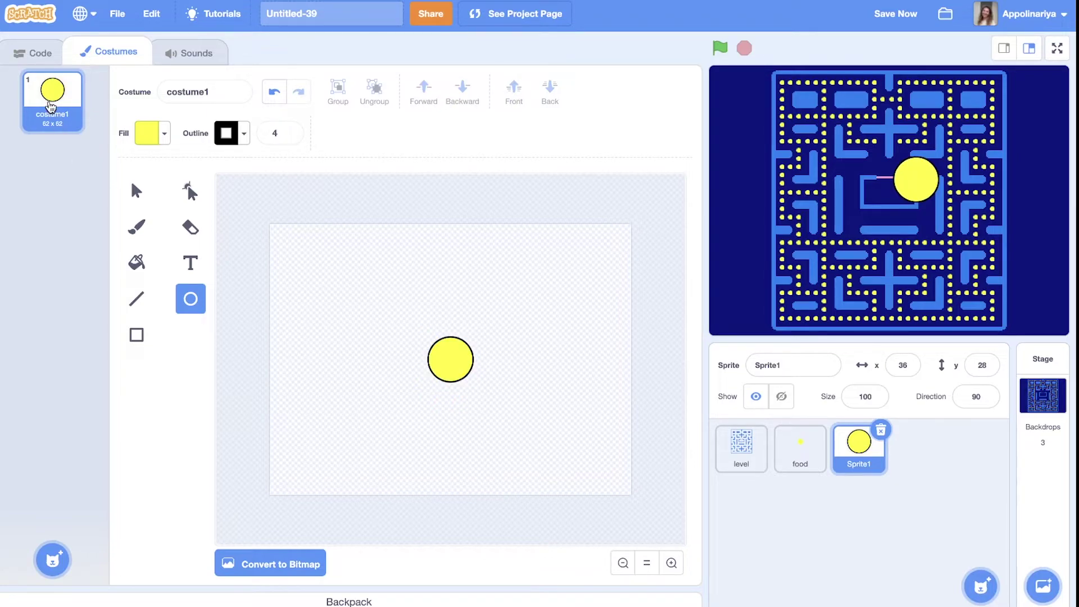
Step: Duplicate costume1 and reshape the copy's right edge inward into an open Pac-Man mouth
right_click(50, 105)
click(63, 119)
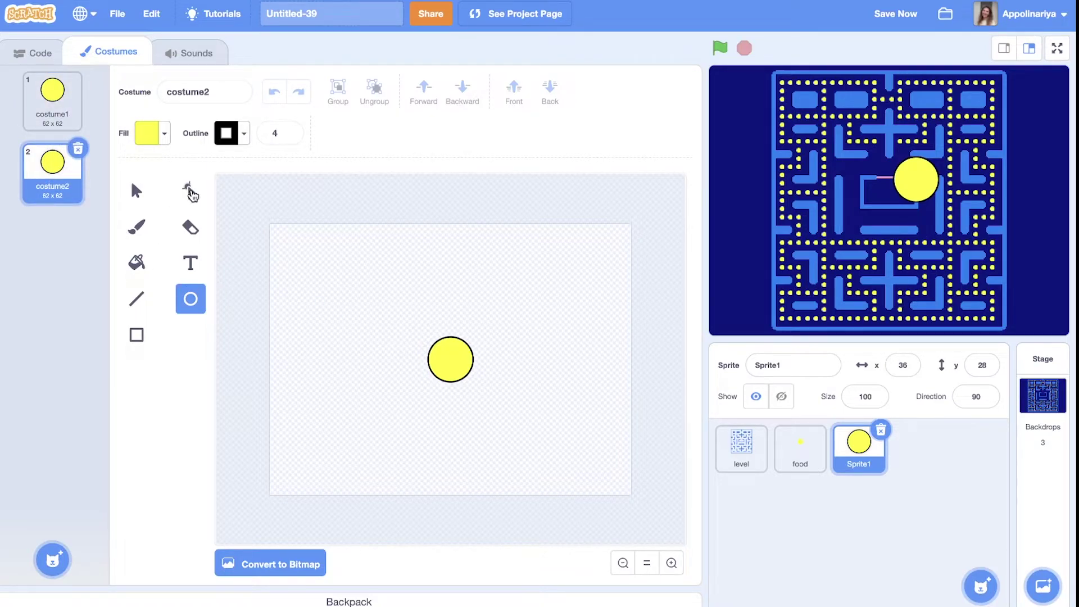
click(191, 195)
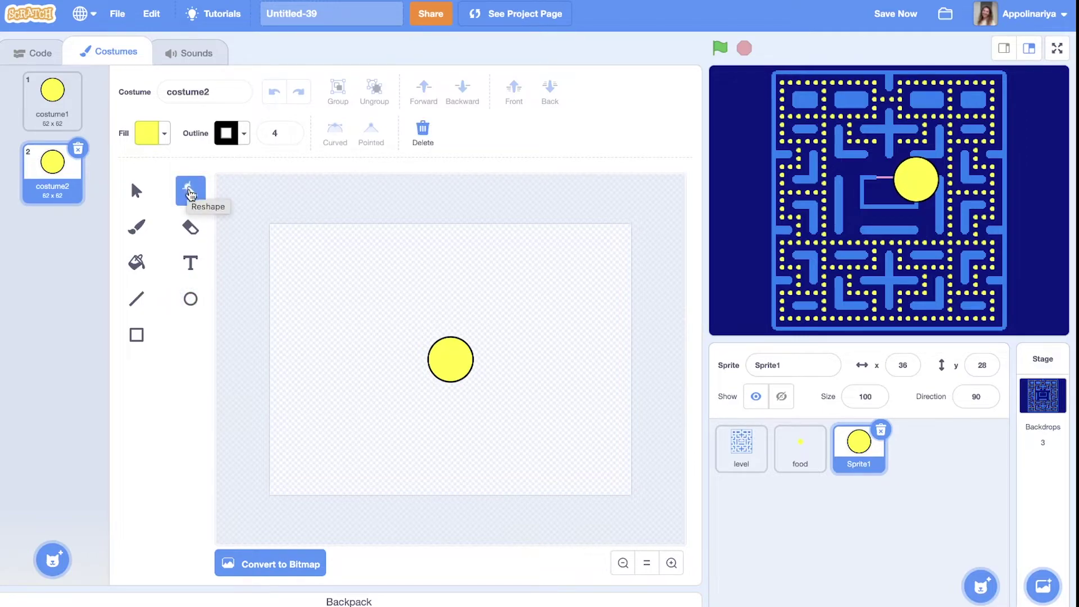
click(469, 351)
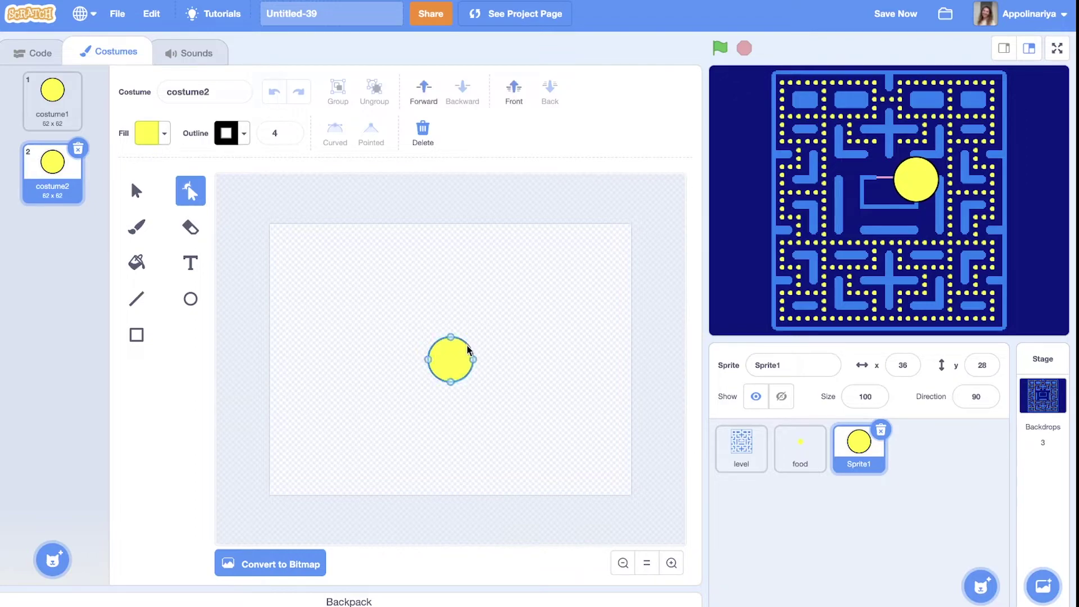
click(469, 377)
drag(474, 362, 450, 363)
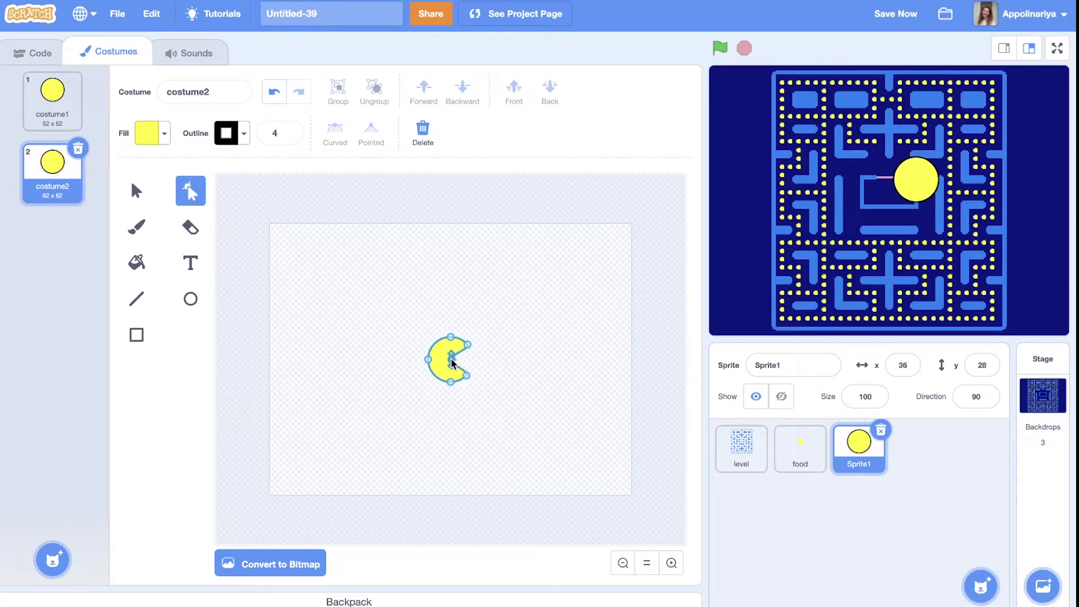
click(516, 369)
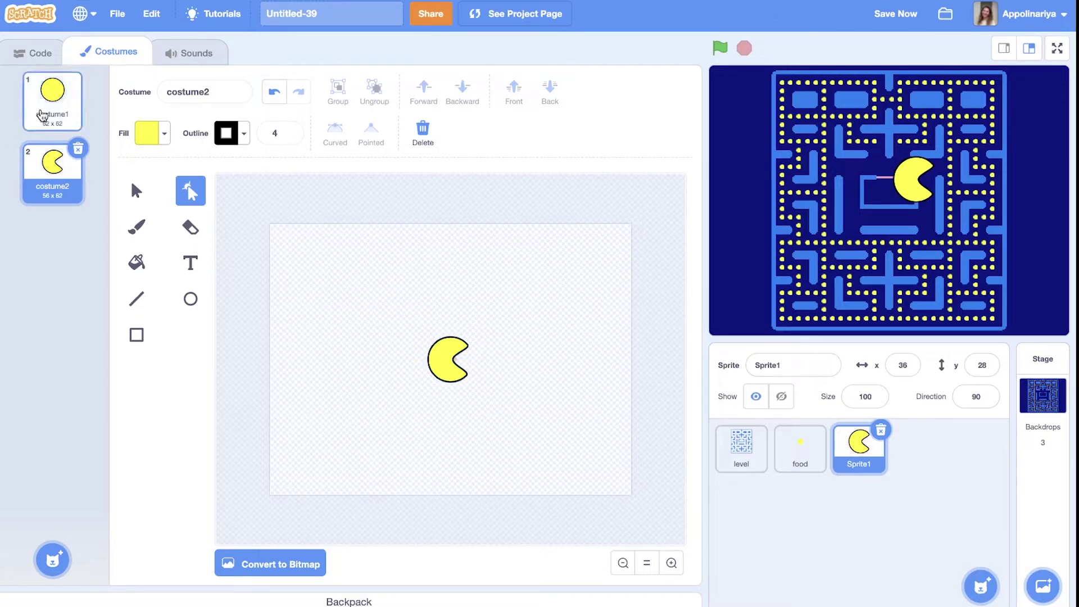
click(45, 115)
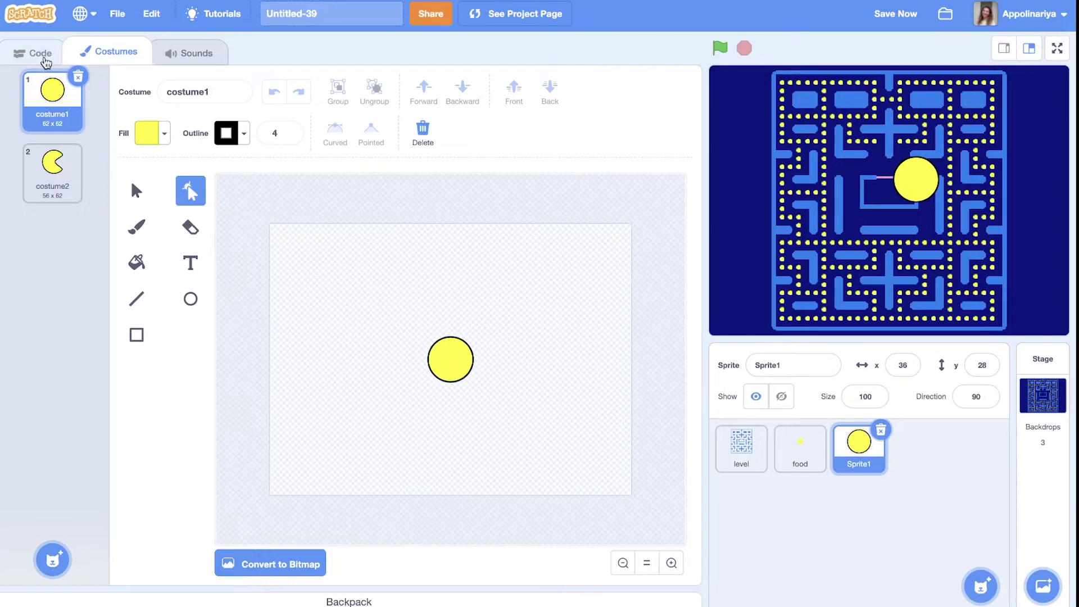
Step: Drag the sprite to the maze's top-left corner, trying sizes 40 then 30
click(41, 53)
drag(919, 182, 798, 99)
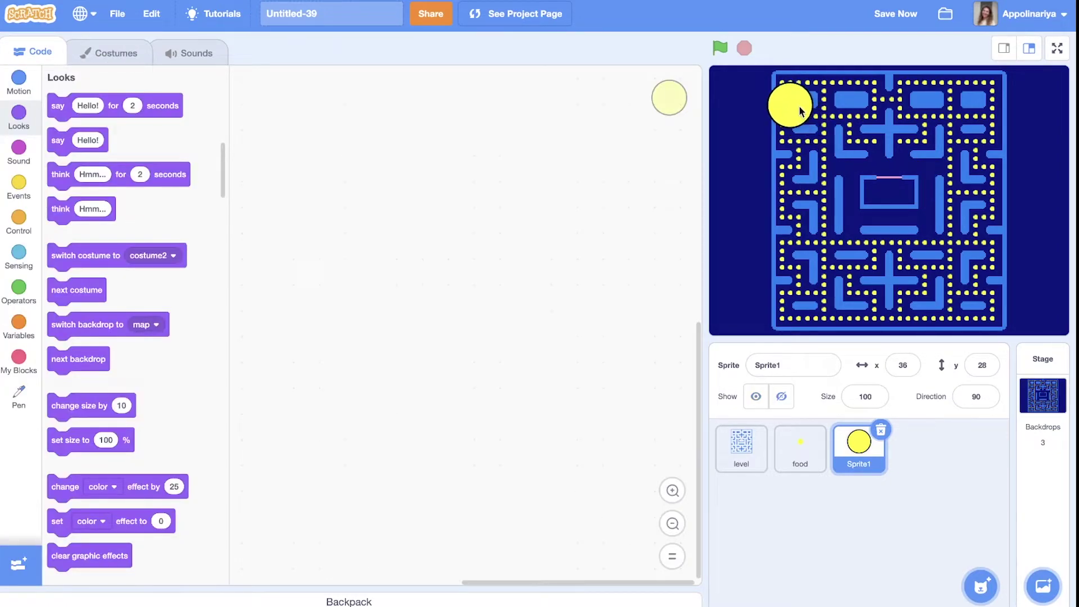
click(868, 397)
drag(876, 397, 852, 397)
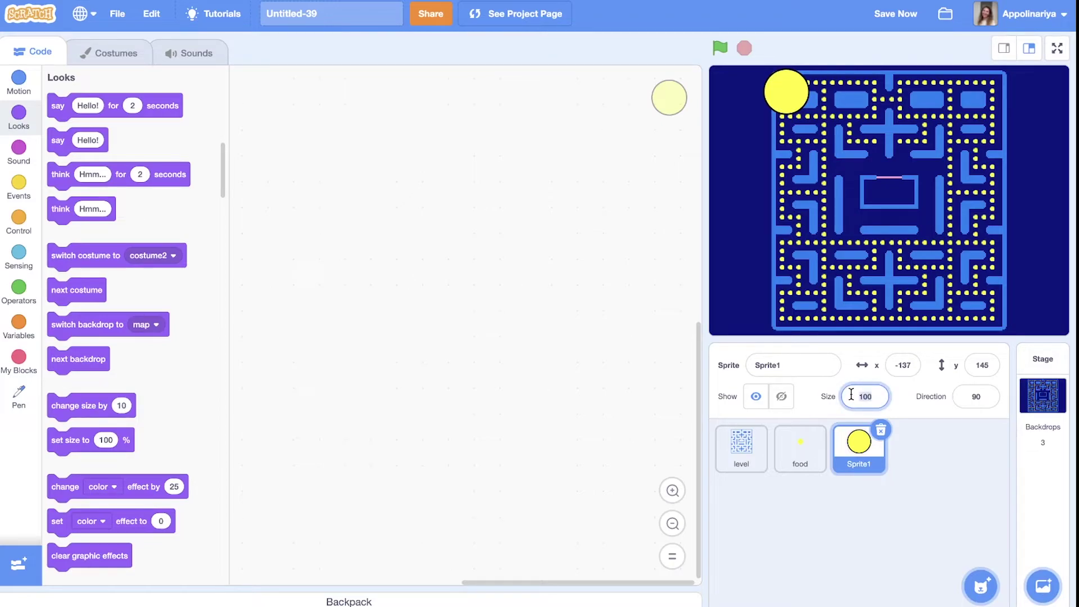
text(40)
key(Return)
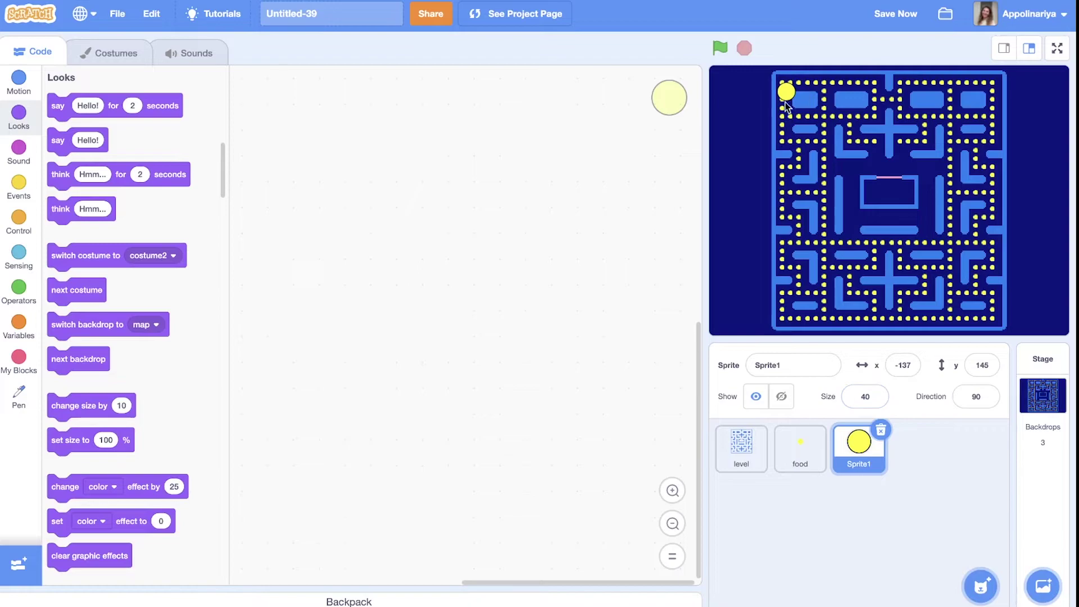
click(869, 397)
double_click(865, 397)
text(30)
key(Return)
drag(789, 95, 785, 88)
Step: Settle the sprite's size at 25 and fine-tune its position in the corner corridor
click(857, 396)
text(0)
key(Return)
click(877, 396)
key(BackSpace)
text(5)
key(Return)
drag(783, 85, 783, 87)
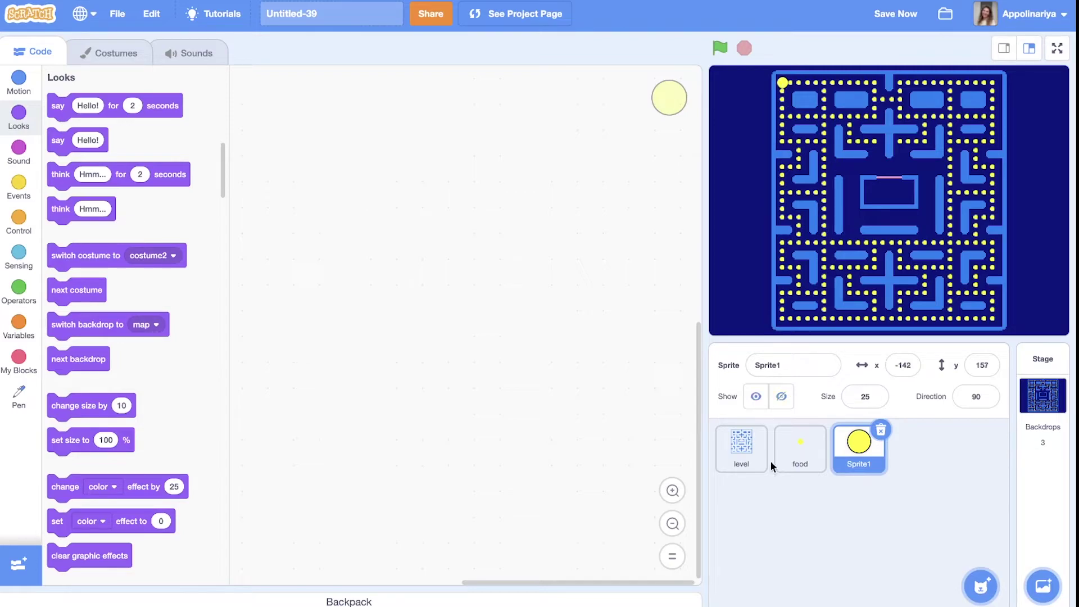
Step: Rename the sprite to Pacman
click(776, 366)
key(ctrl+a)
text(Pacman)
key(Return)
Step: Give Pacman a 'when green flag clicked' start block, glancing at the food sprite's script
click(19, 186)
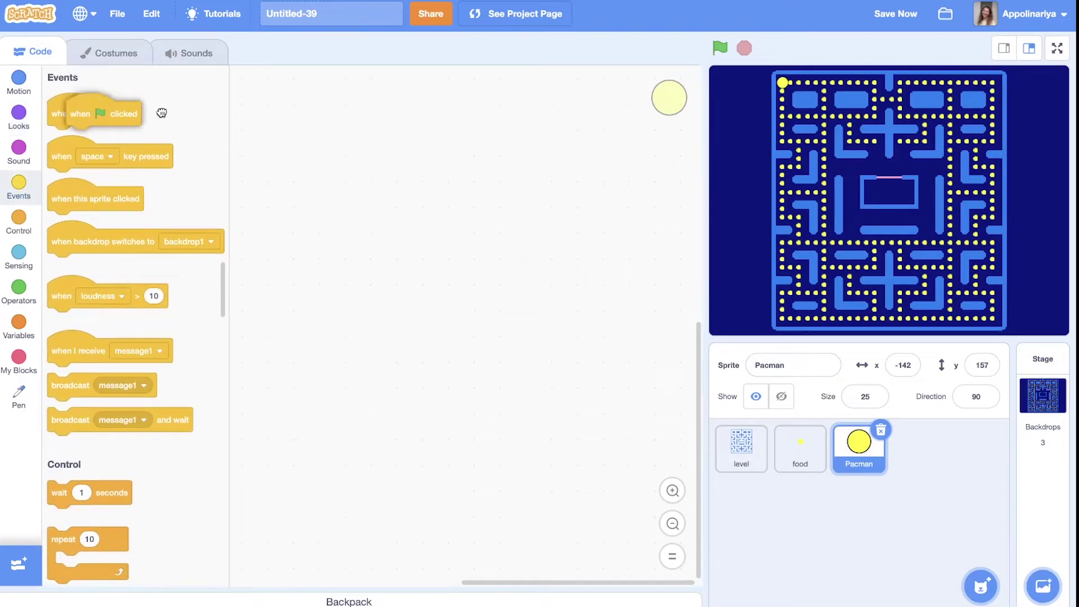
drag(85, 113, 318, 145)
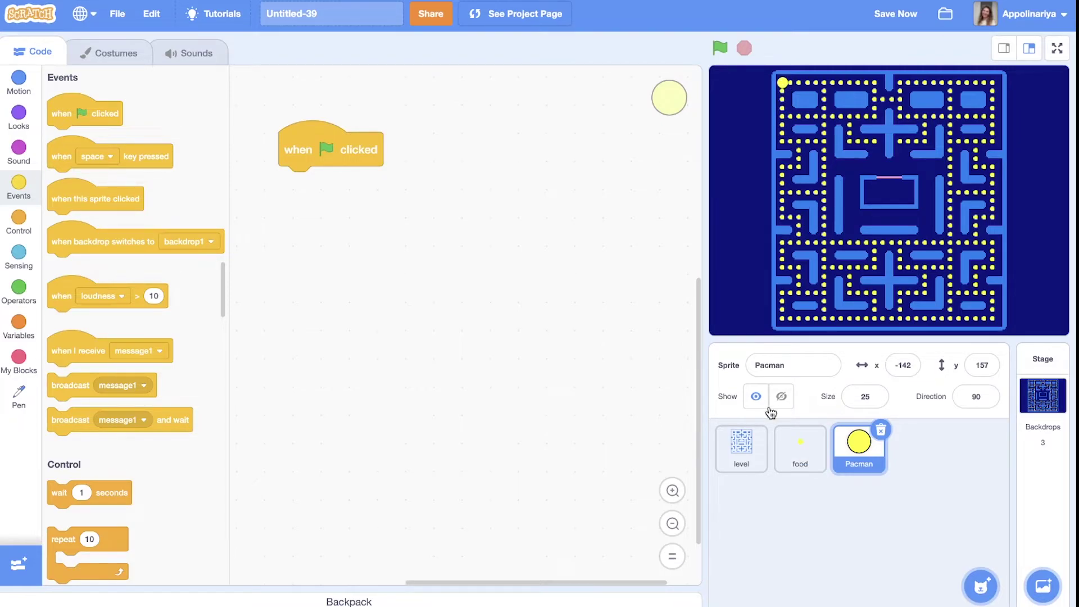
click(800, 447)
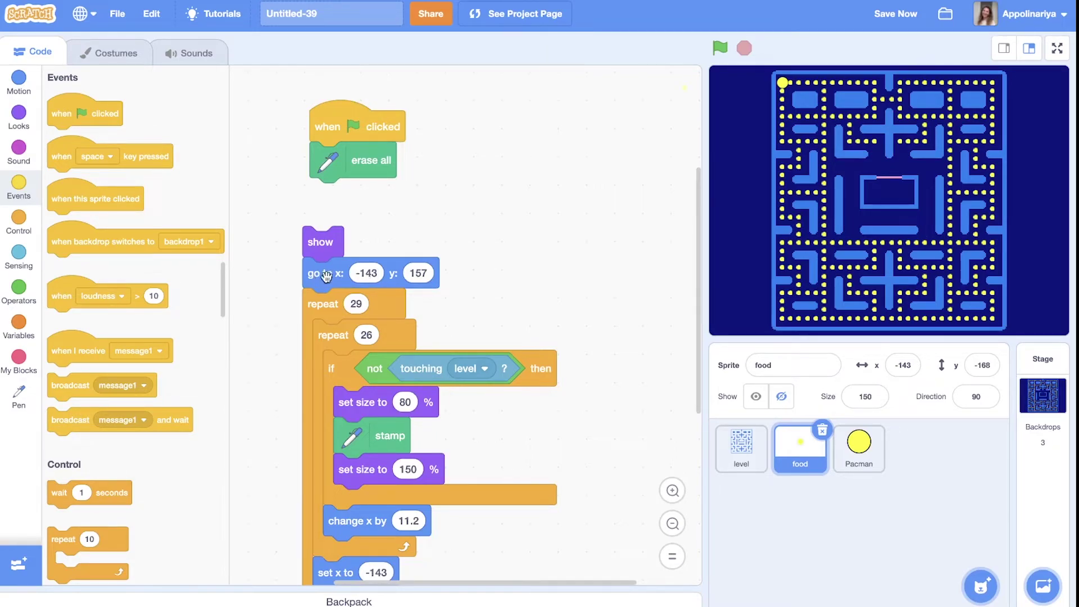
click(858, 466)
Step: Attach 'go to x: -143 y: 157' under the start block, checking against the food sprite's position
click(19, 83)
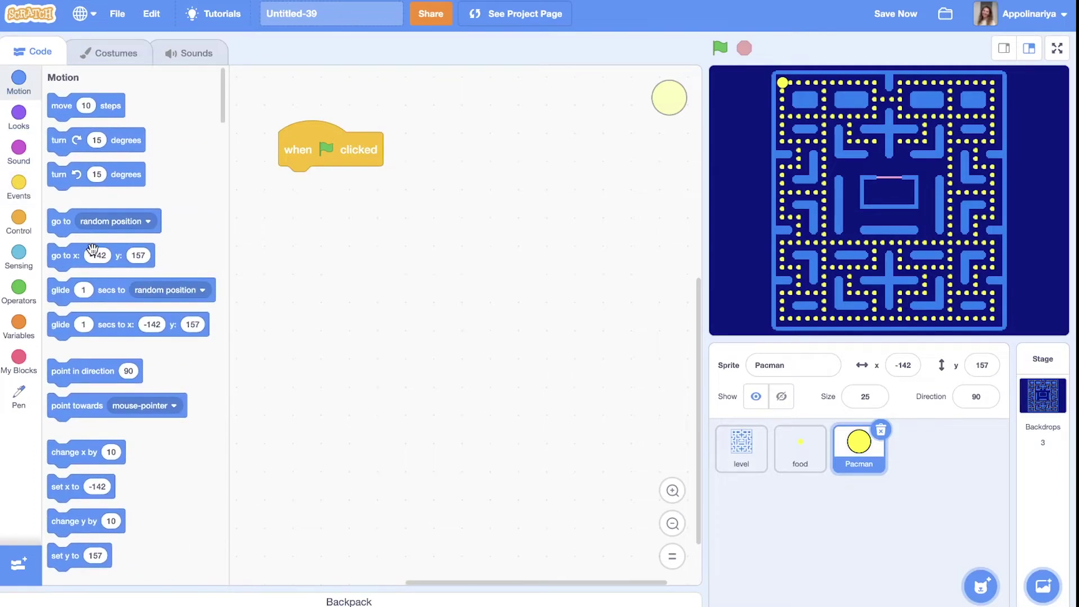
drag(68, 256, 299, 184)
click(354, 183)
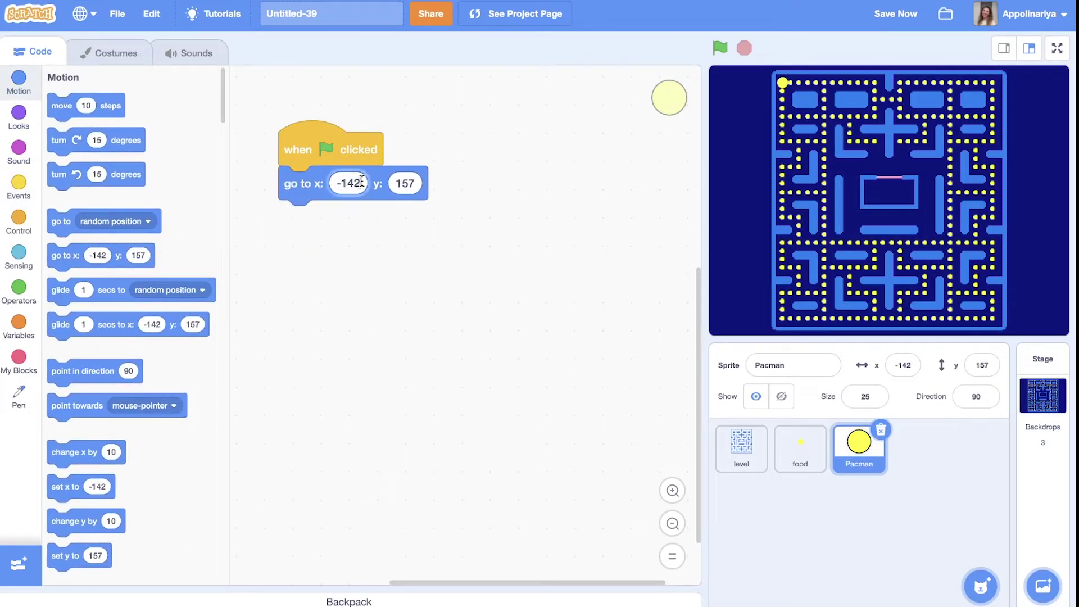
key(BackSpace)
text(3)
click(489, 227)
click(797, 465)
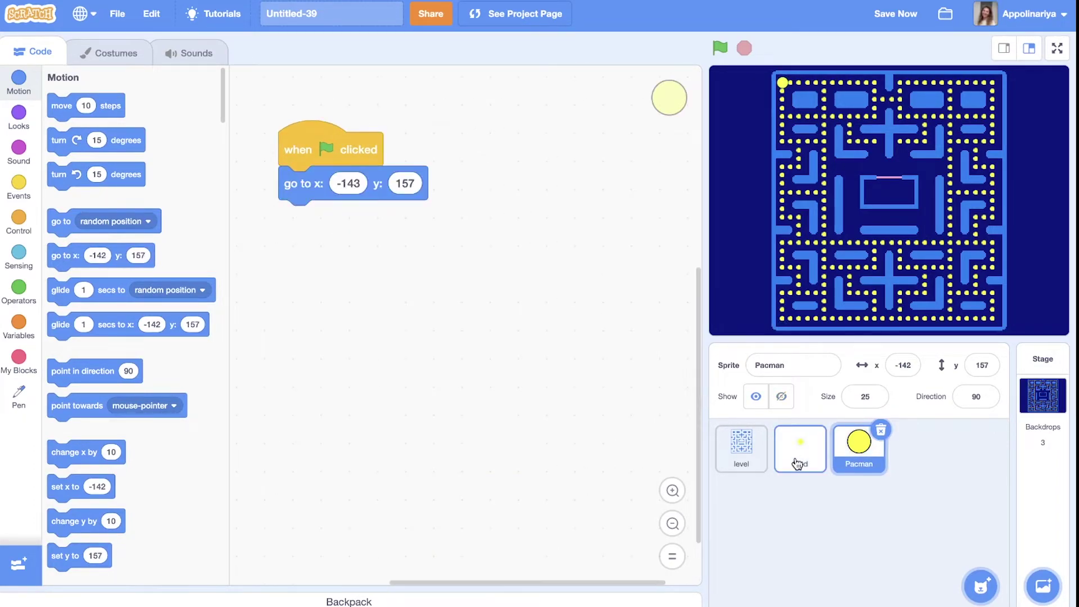
click(798, 465)
click(851, 469)
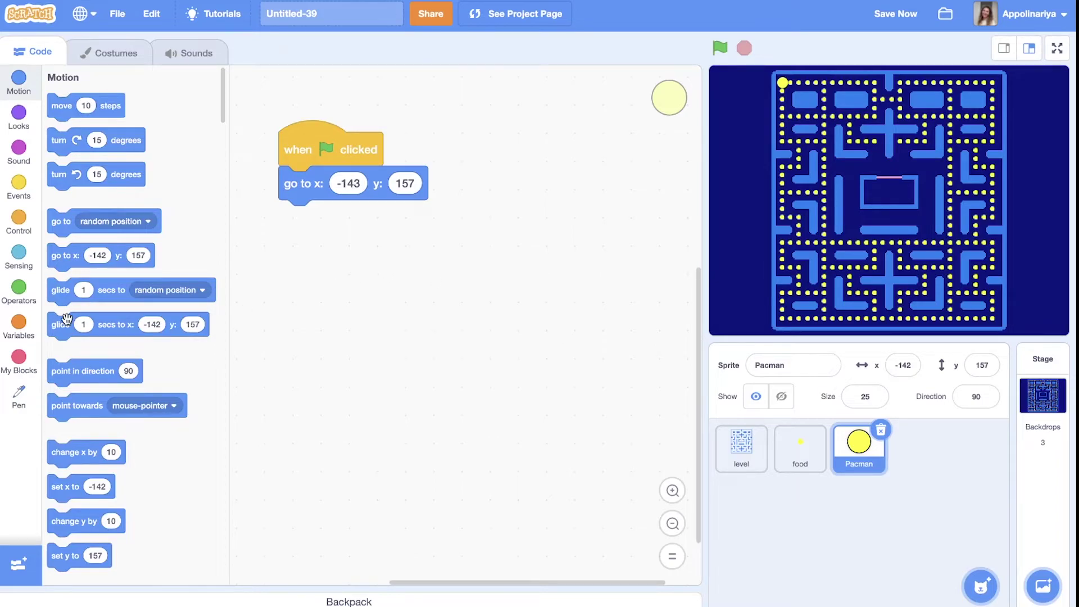
Step: Add a forever loop containing 'move 10 steps' under the go-to block
click(18, 223)
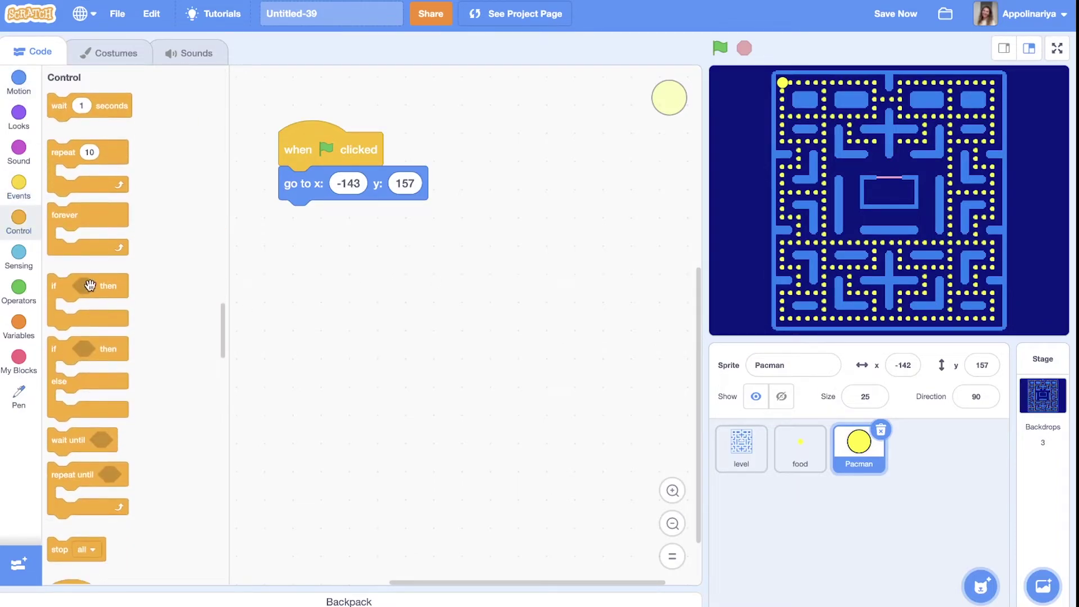
drag(72, 215, 304, 218)
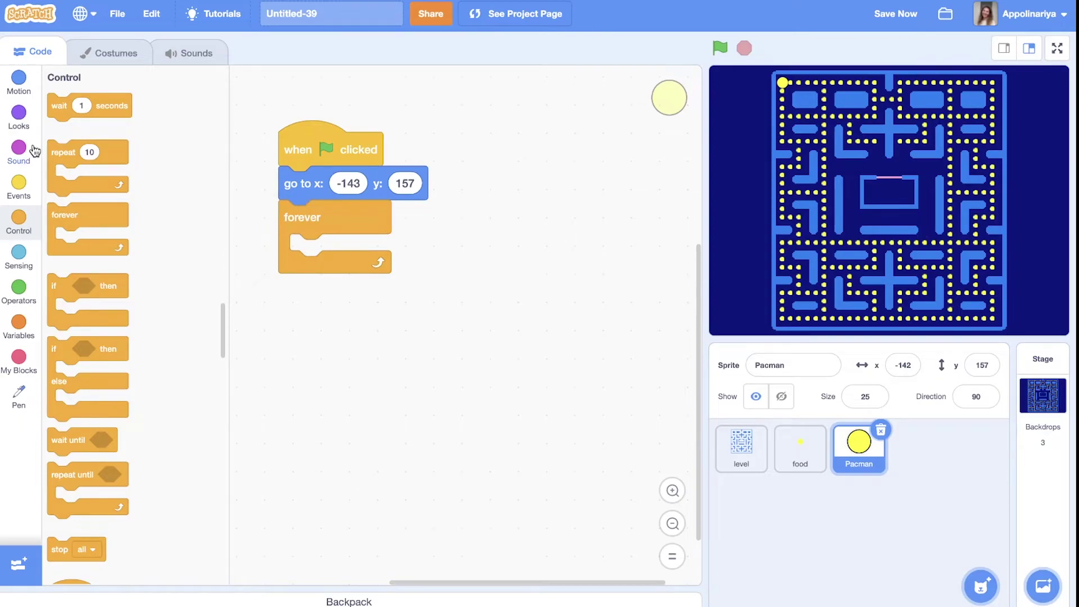
click(25, 78)
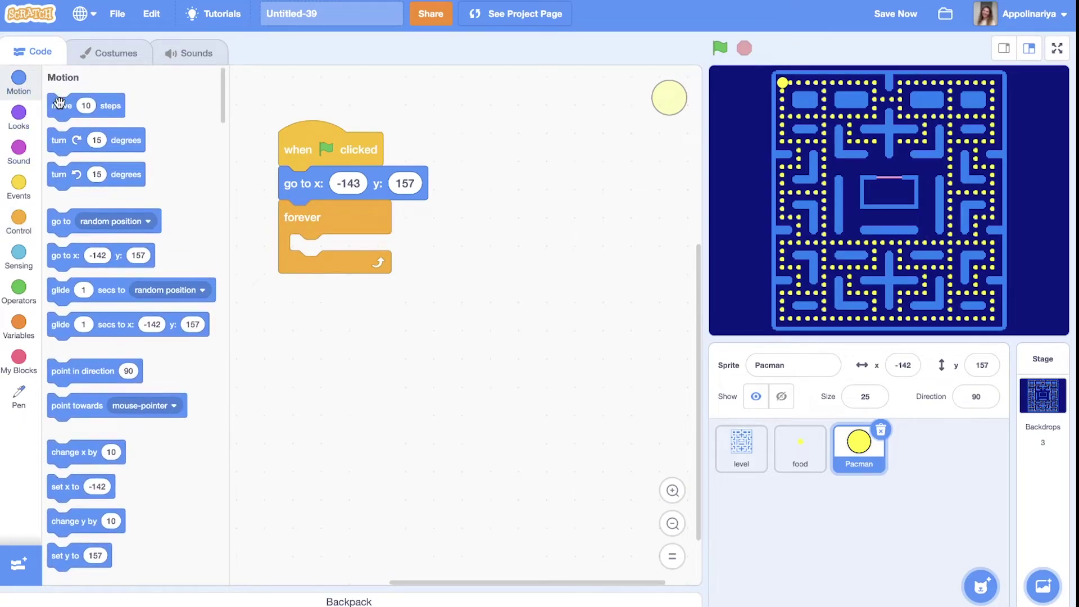
drag(61, 105, 309, 253)
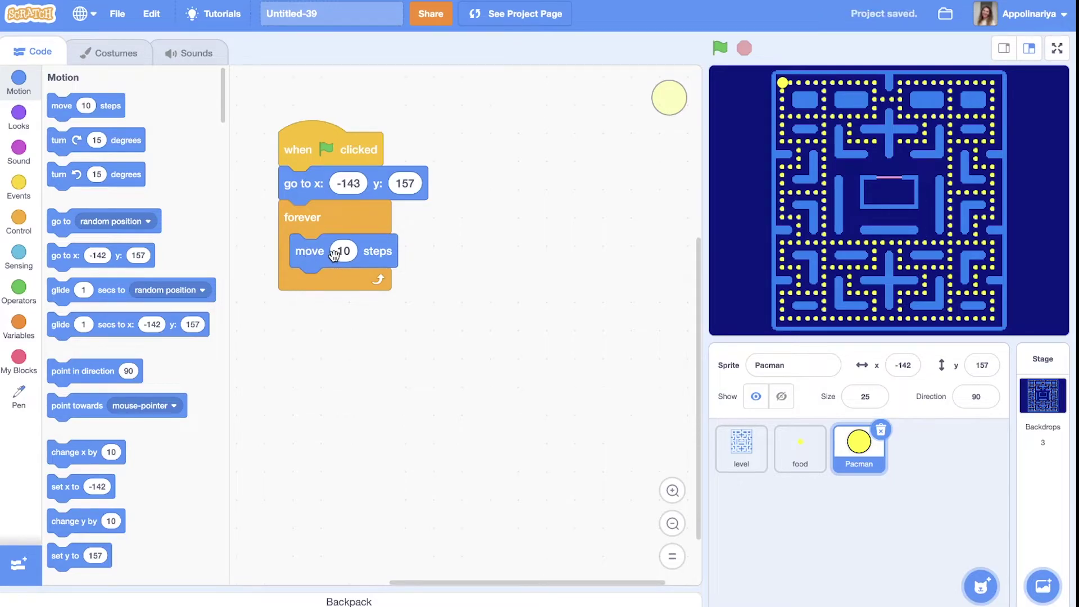
scroll(114, 339, down, 3)
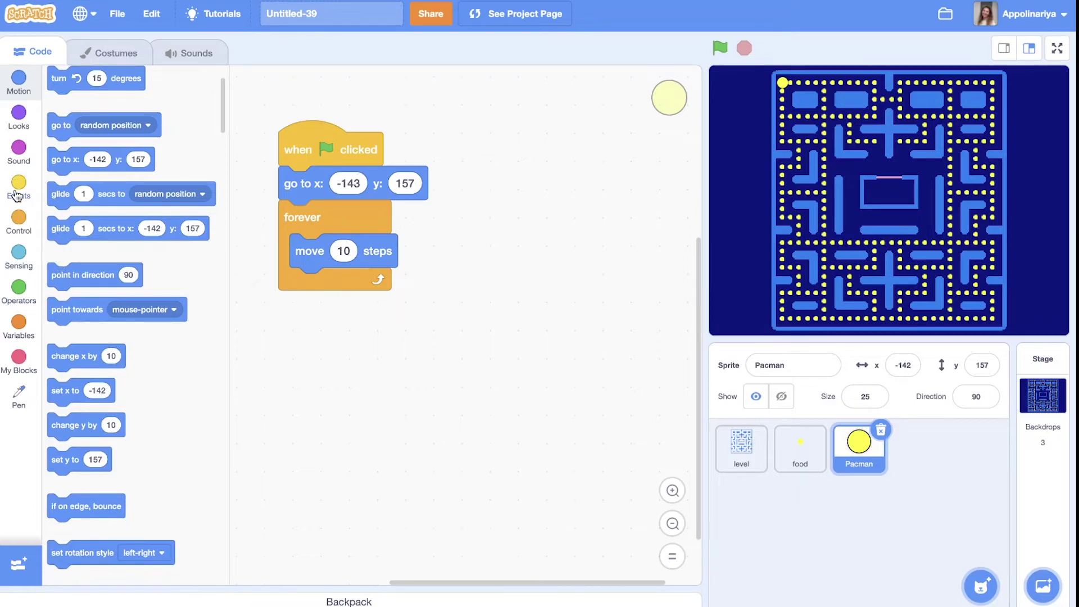
Step: Inside the loop add 'if touching level then move -10 steps'
click(18, 221)
drag(65, 287, 320, 287)
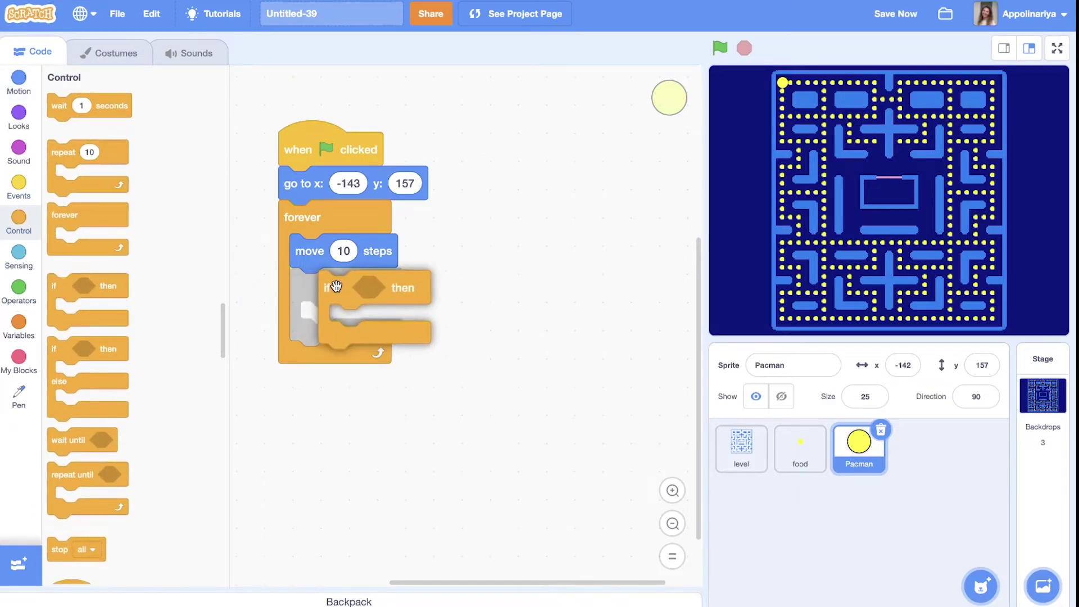
click(18, 257)
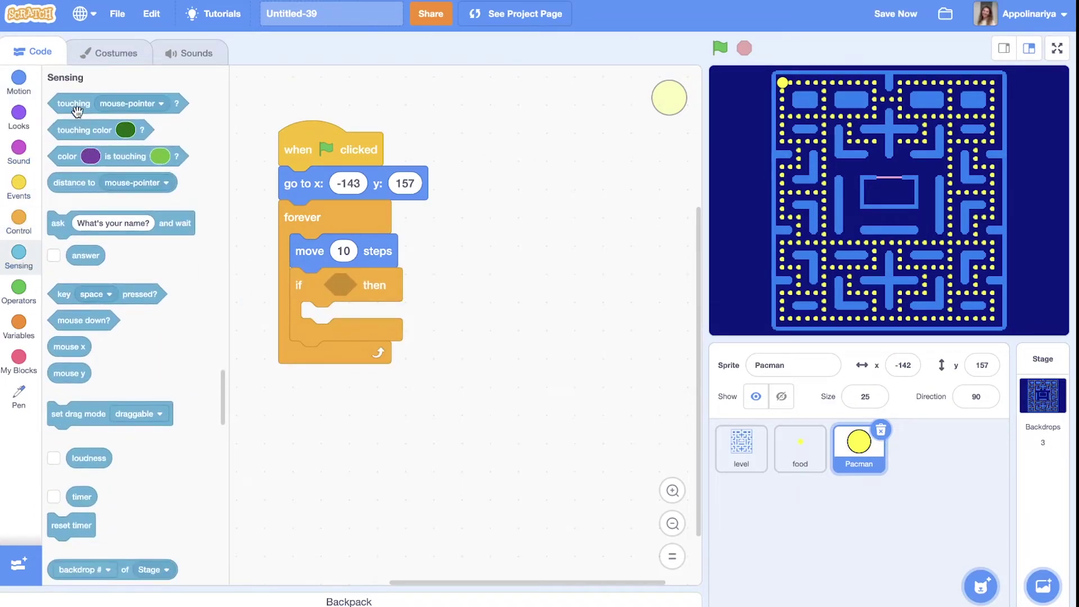
drag(73, 103, 362, 286)
click(439, 285)
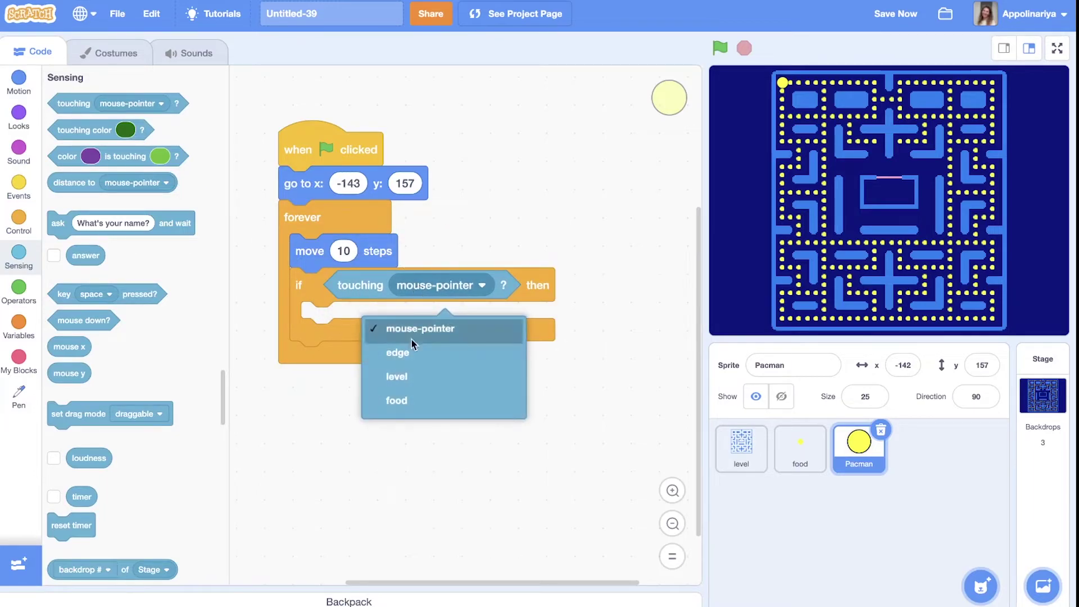
click(398, 376)
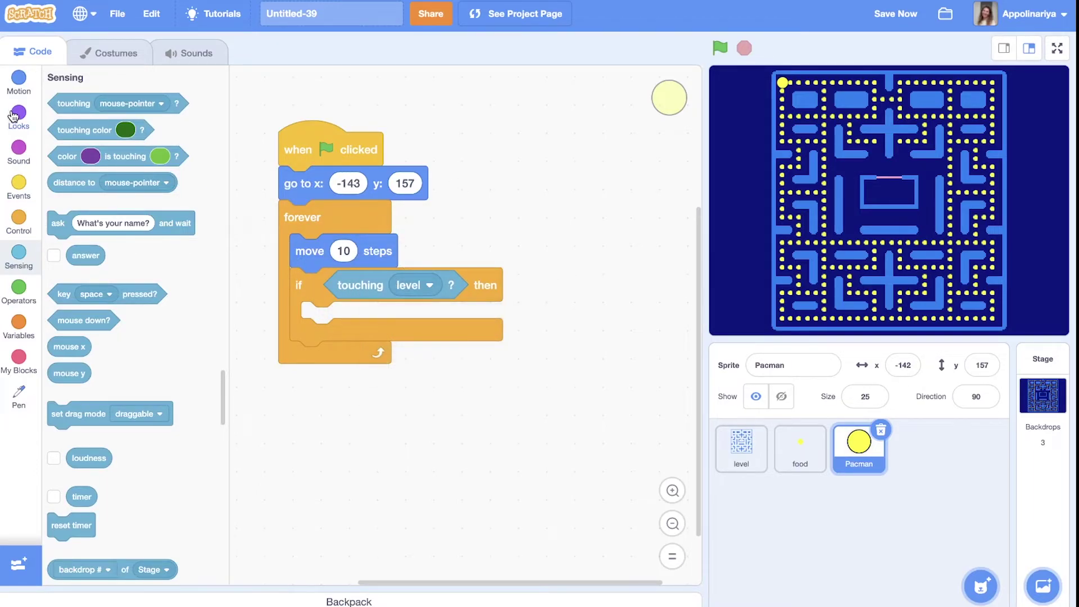
click(19, 84)
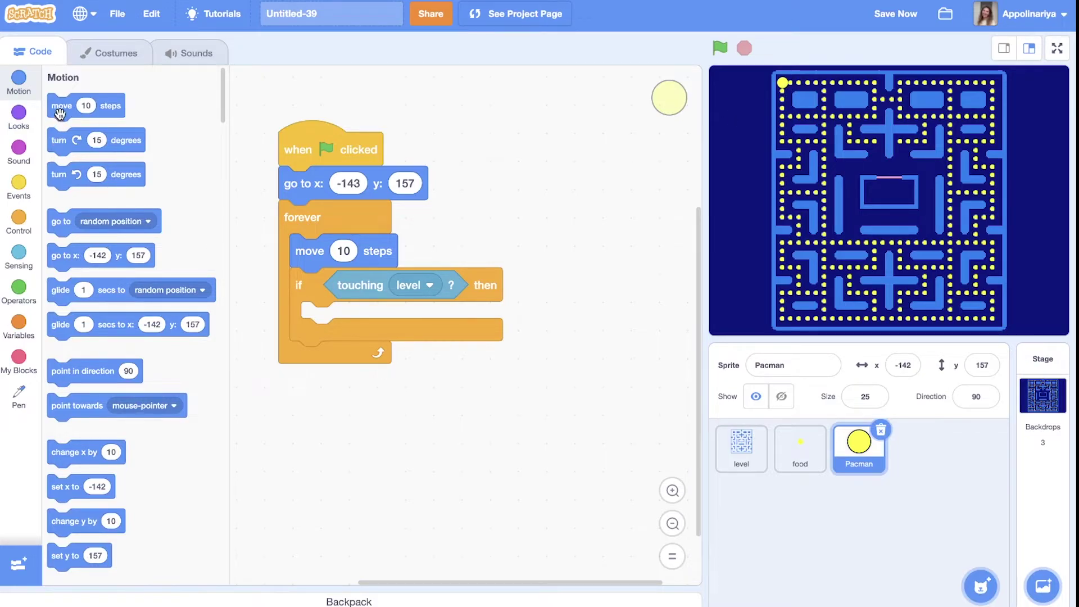
mouse_move(61, 105)
mouse_down()
mouse_move(343, 346)
mouse_move(337, 324)
mouse_up()
text(-1)
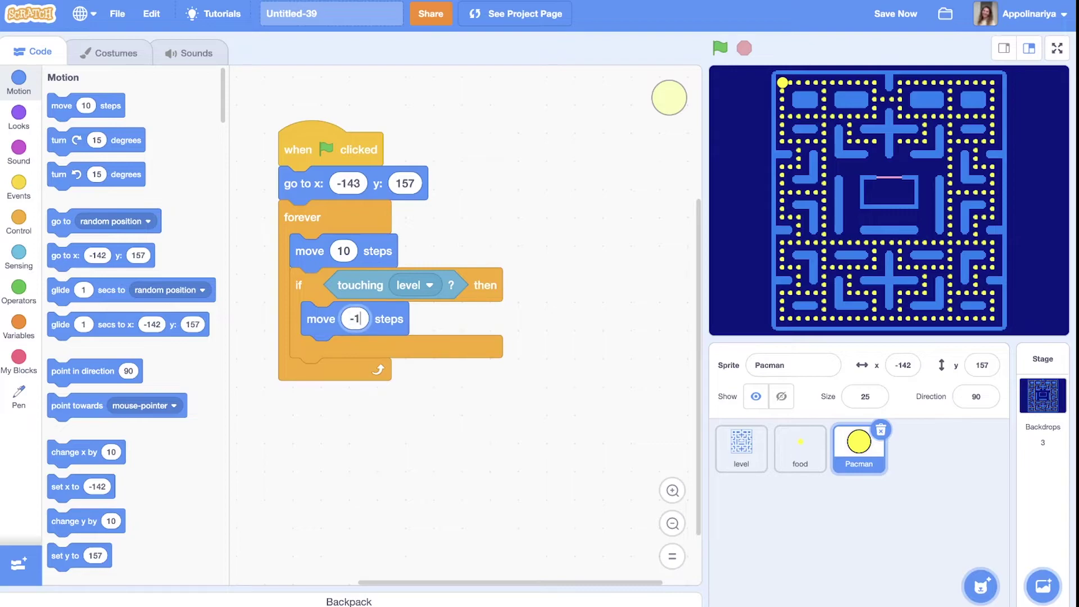
text(0)
click(580, 404)
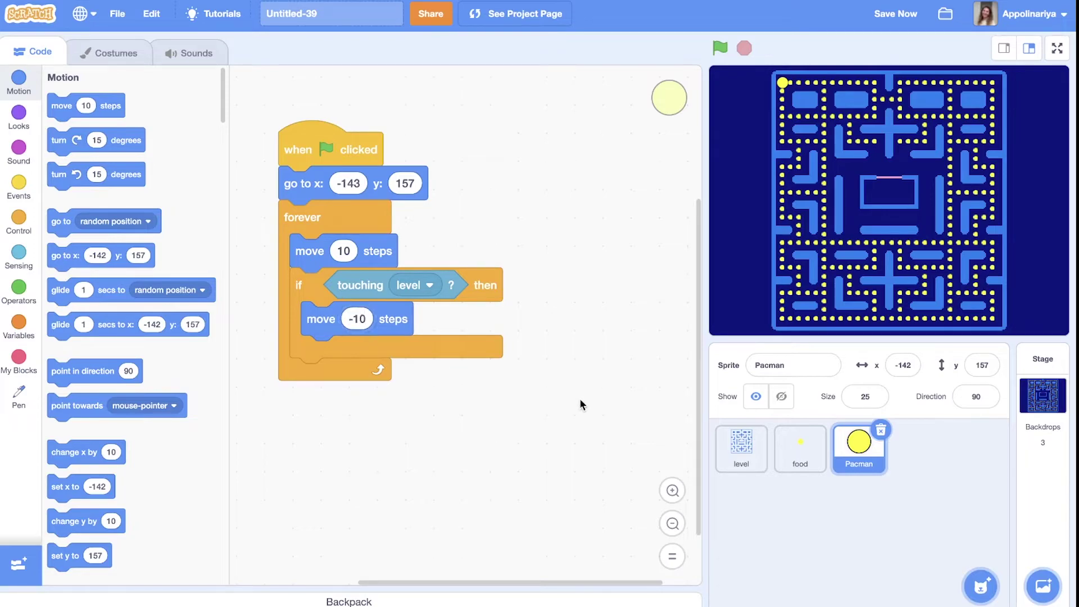
Step: Run the game to watch Pacman travel the top corridor until stopped, then stop it
click(720, 49)
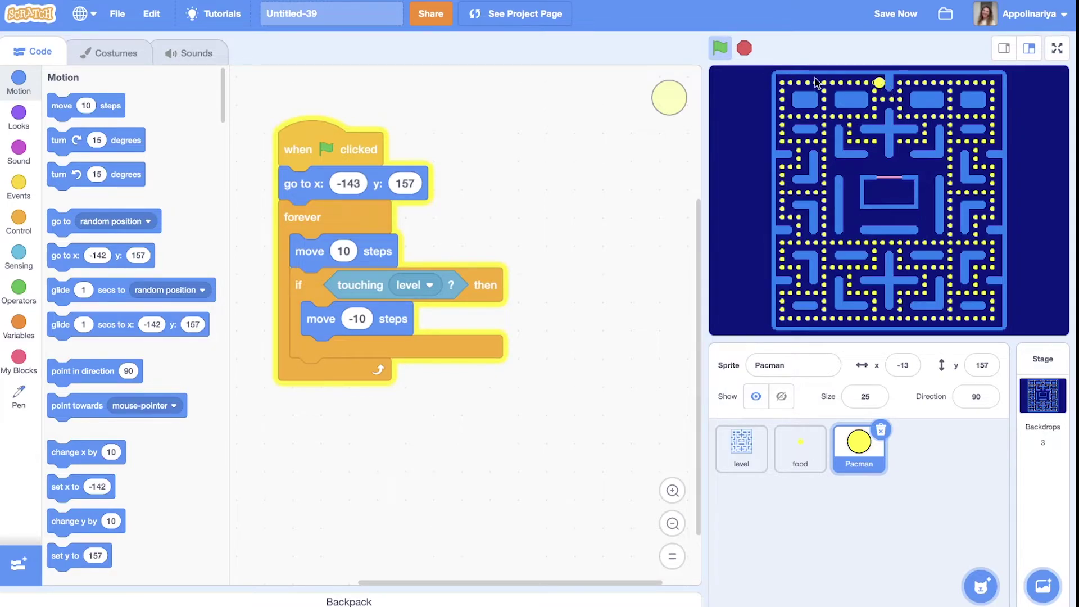
click(720, 50)
click(745, 49)
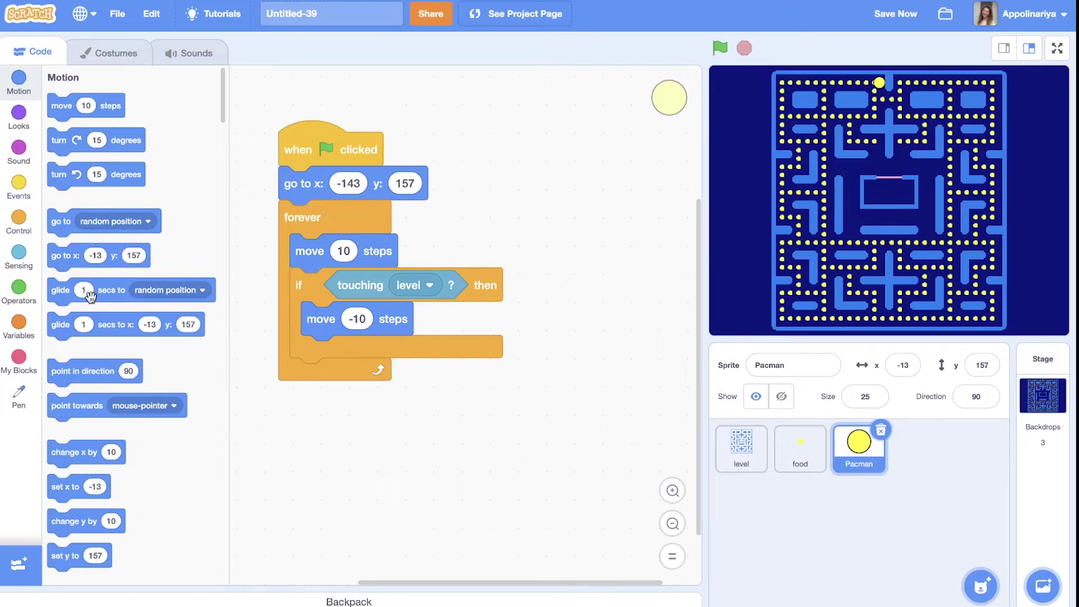
Step: Add 'if right arrow pressed then point in direction 90' inside the loop
click(19, 187)
scroll(121, 268, down, 3)
scroll(119, 269, down, 5)
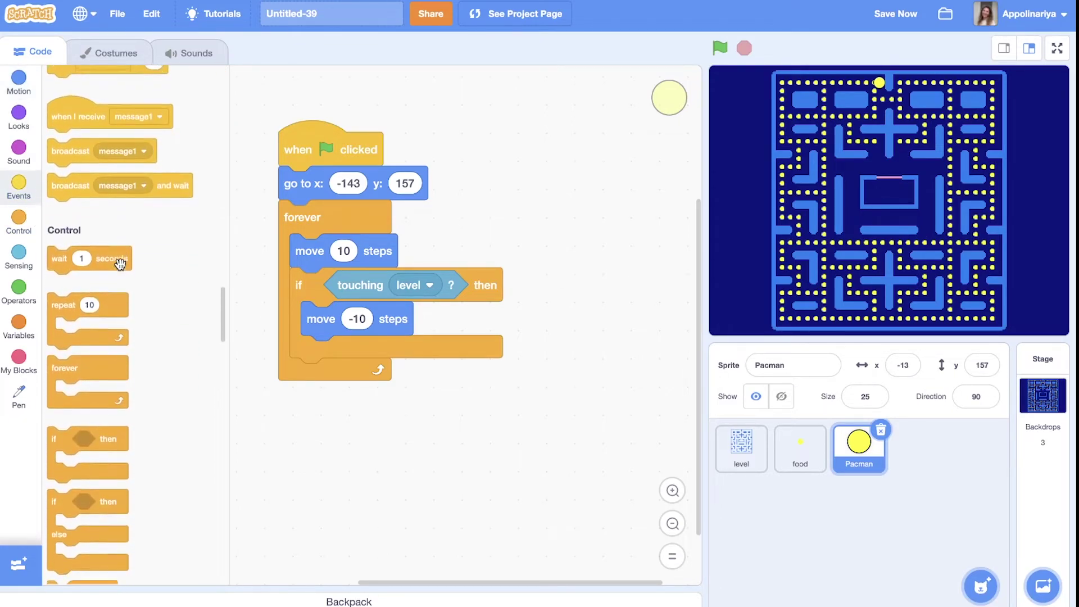
scroll(121, 268, down, 3)
scroll(120, 268, up, 3)
scroll(120, 338, down, 1)
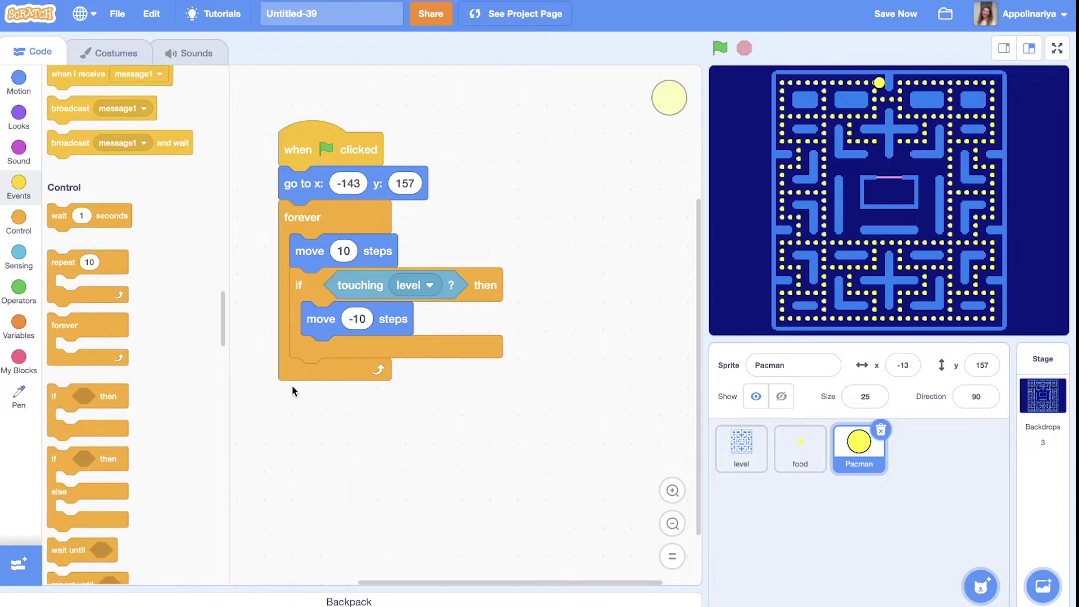
drag(63, 396, 312, 376)
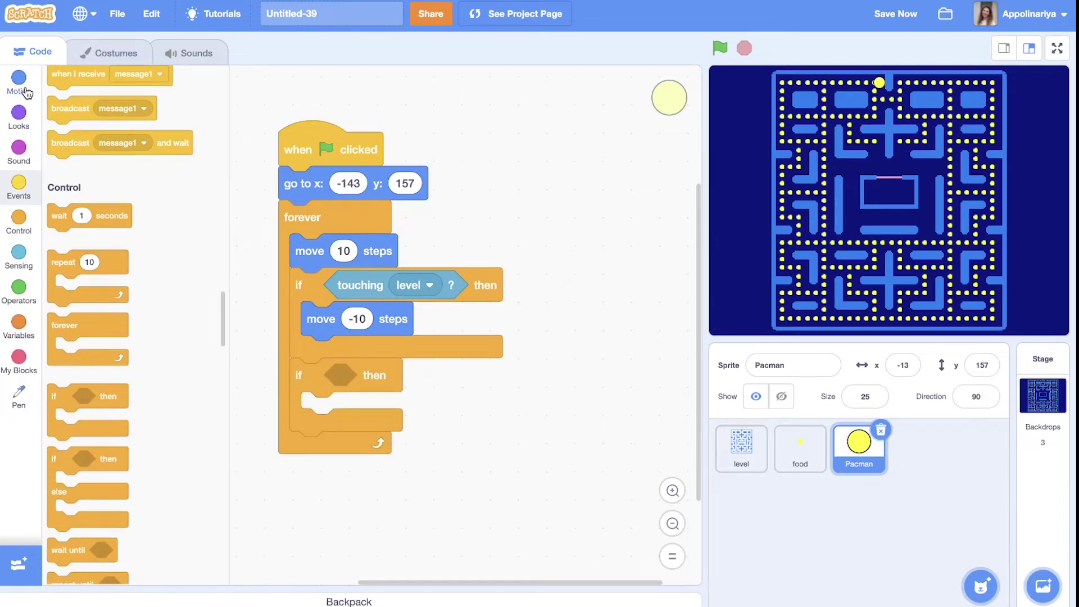
click(19, 257)
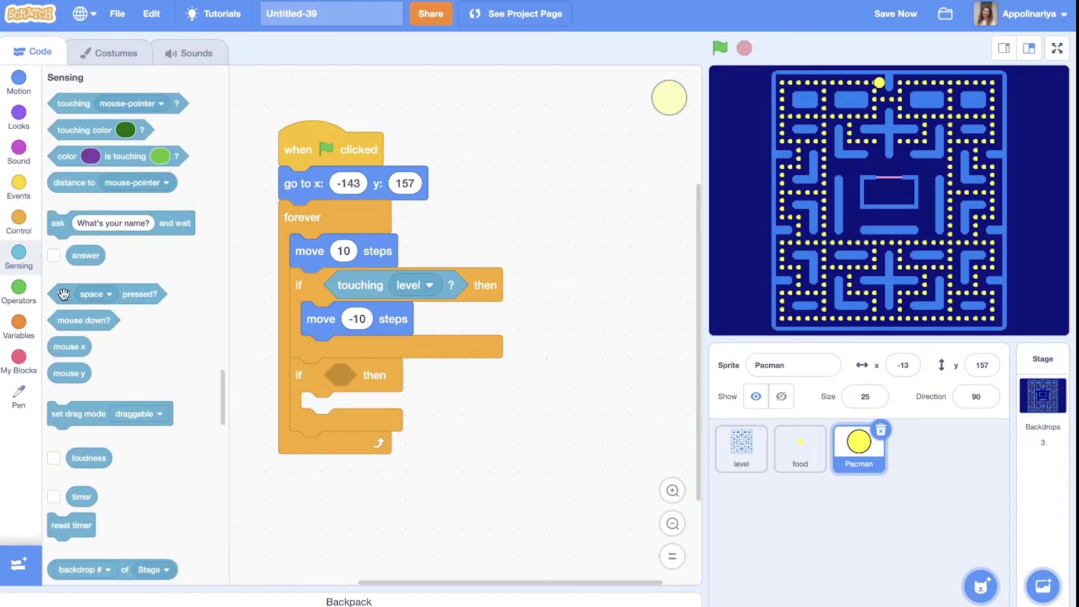
drag(90, 295, 346, 377)
click(387, 377)
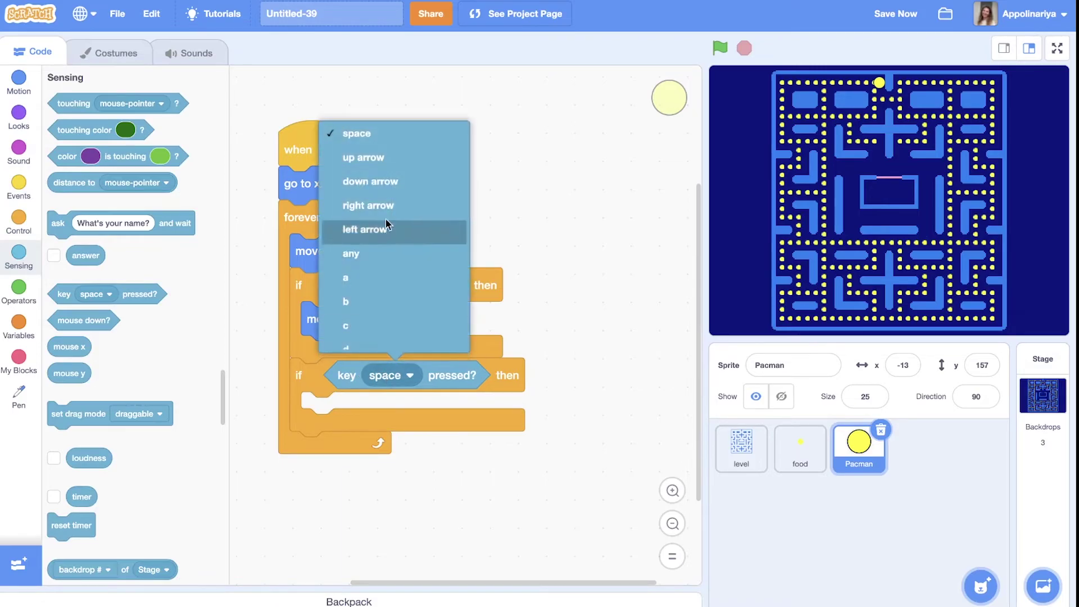
click(368, 205)
scroll(601, 374, down, 2)
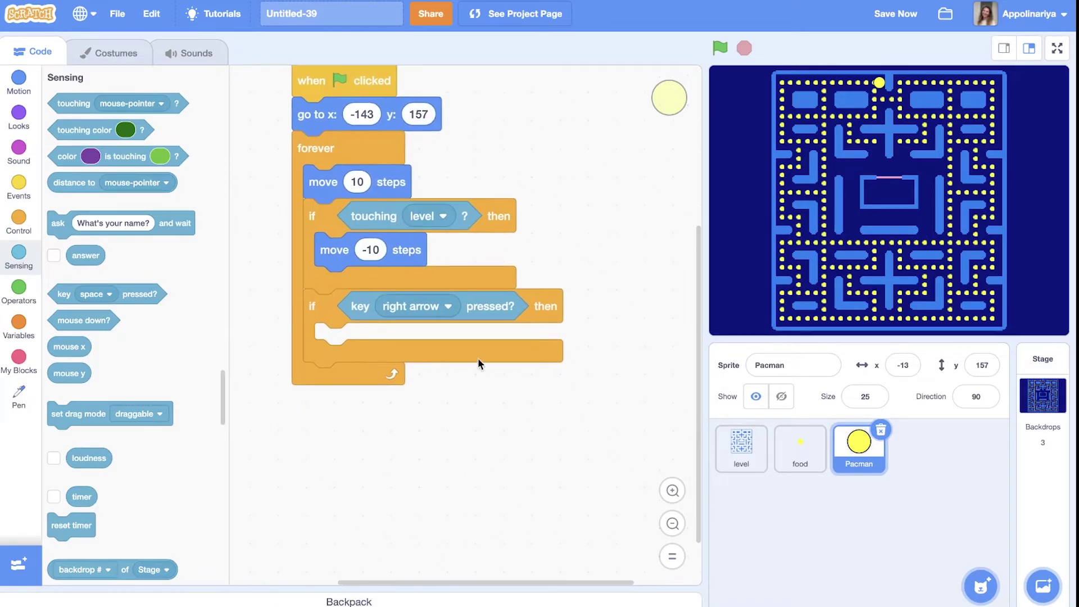
click(19, 82)
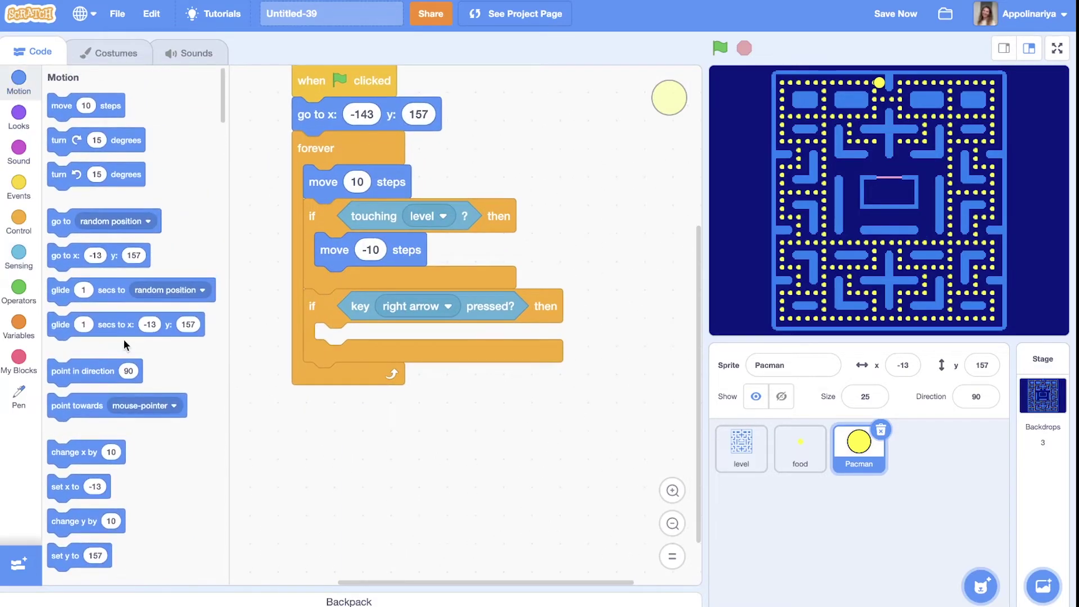
drag(82, 341, 353, 340)
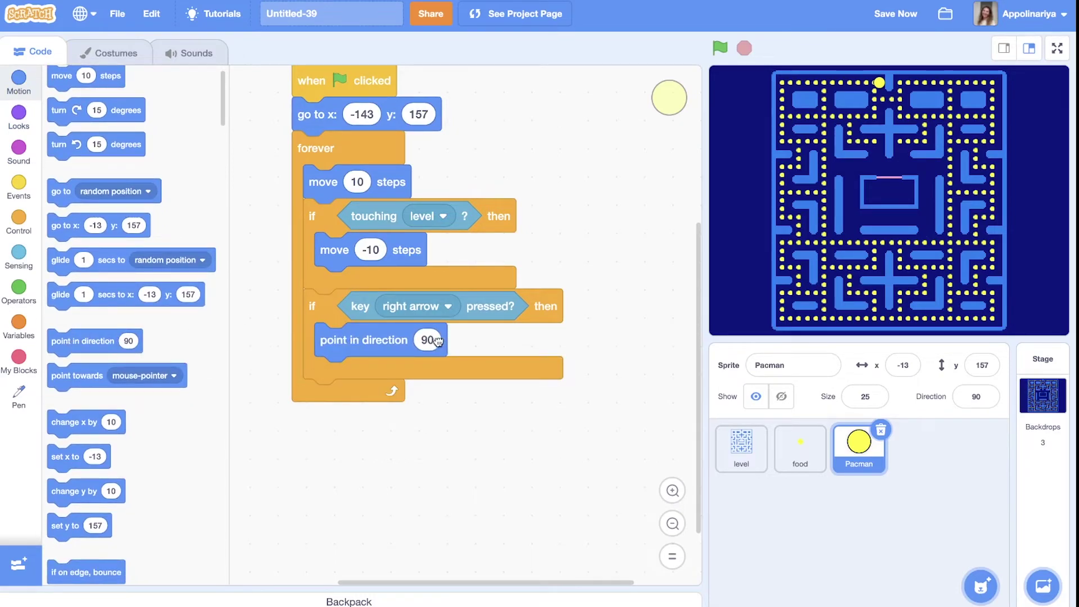
click(427, 339)
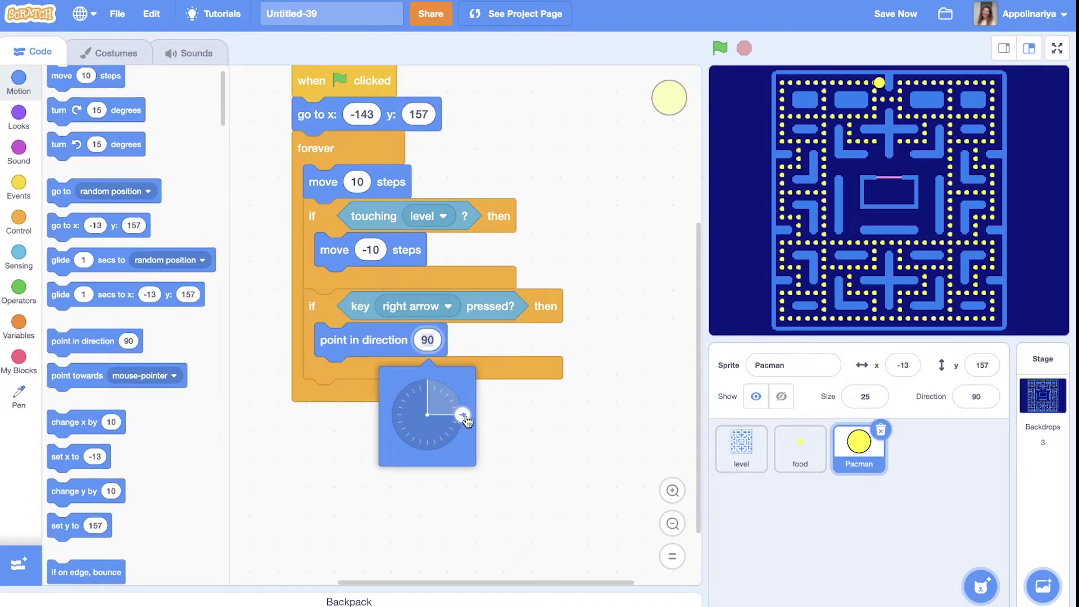
click(507, 404)
Step: Duplicate the check for left arrow with direction -90
right_click(317, 307)
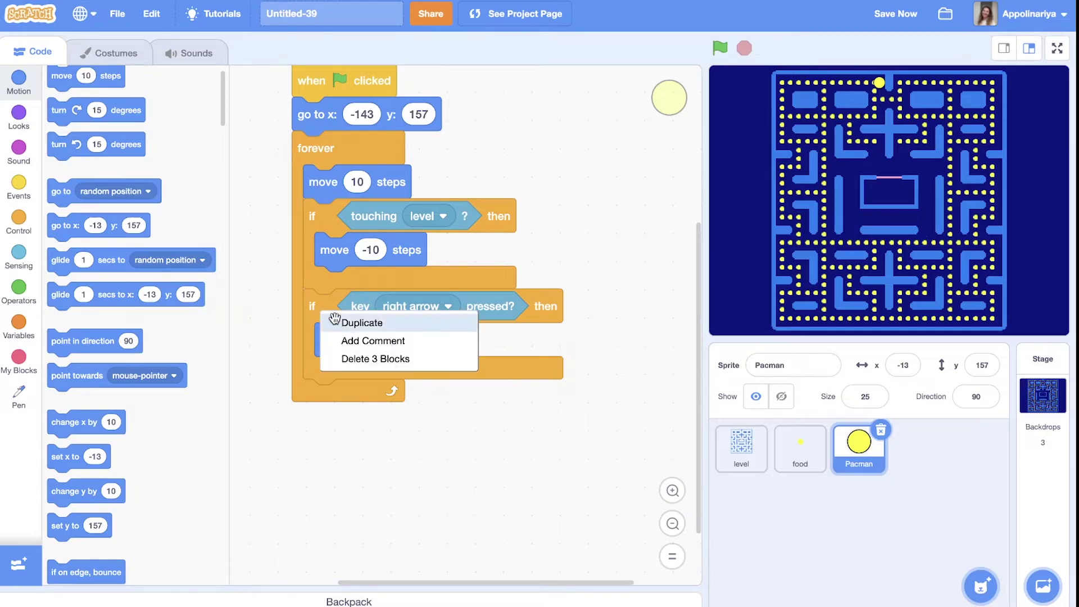
click(362, 323)
drag(338, 311, 338, 393)
click(432, 401)
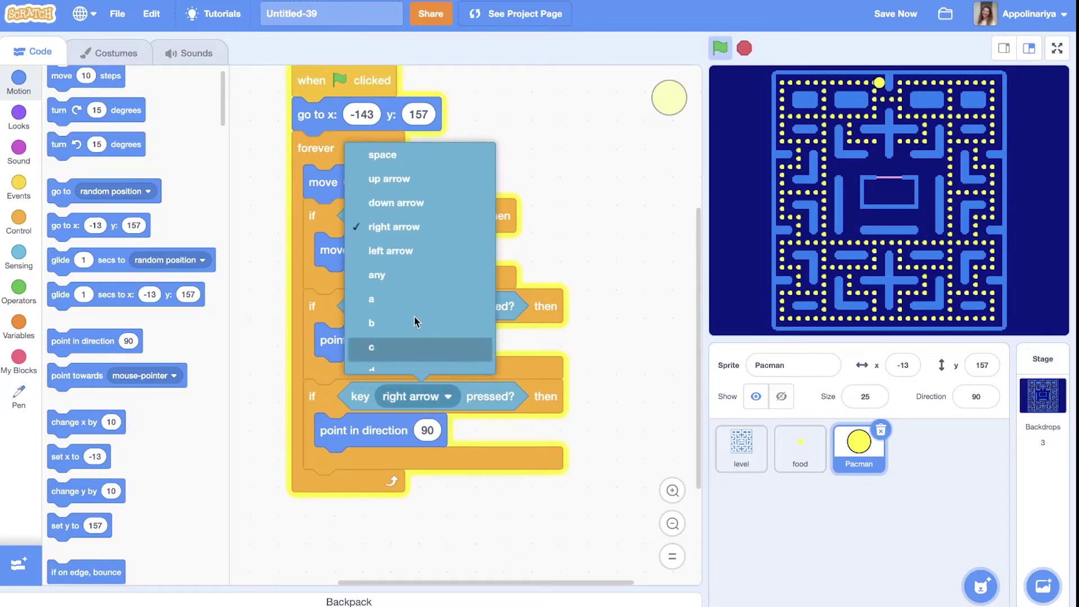
click(388, 250)
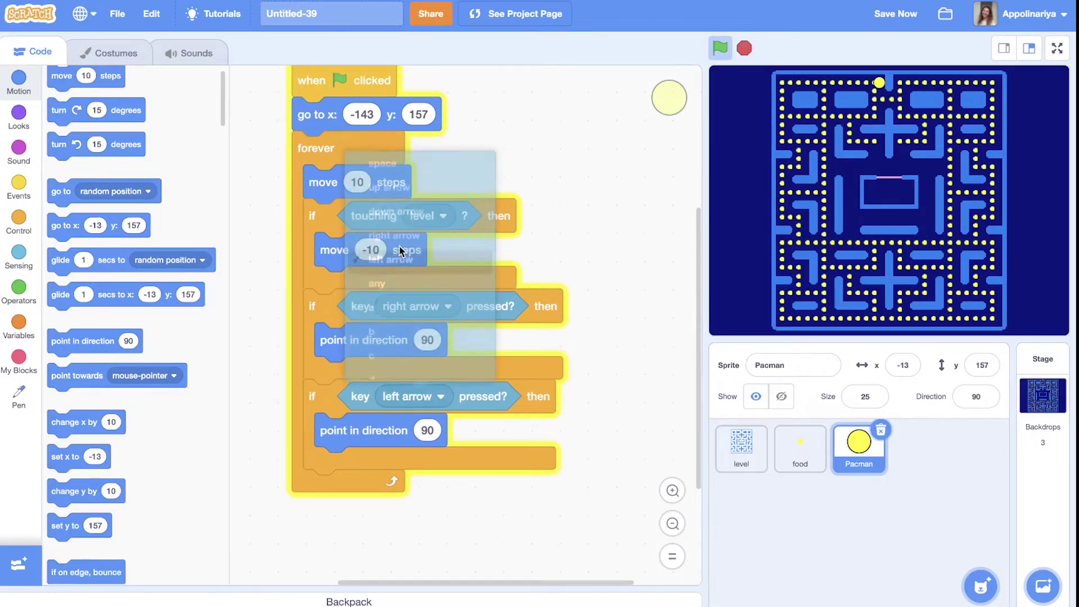
click(428, 430)
drag(462, 505, 393, 505)
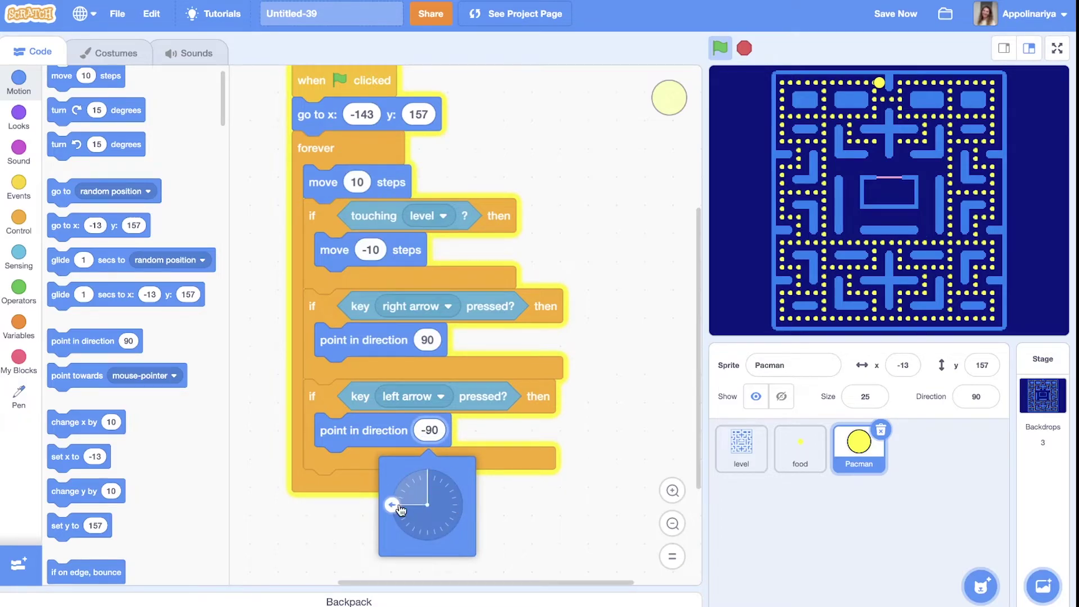
click(546, 475)
scroll(547, 474, down, 4)
scroll(546, 475, down, 1)
Step: Duplicate again for down arrow with direction 180
right_click(342, 230)
click(375, 243)
click(364, 358)
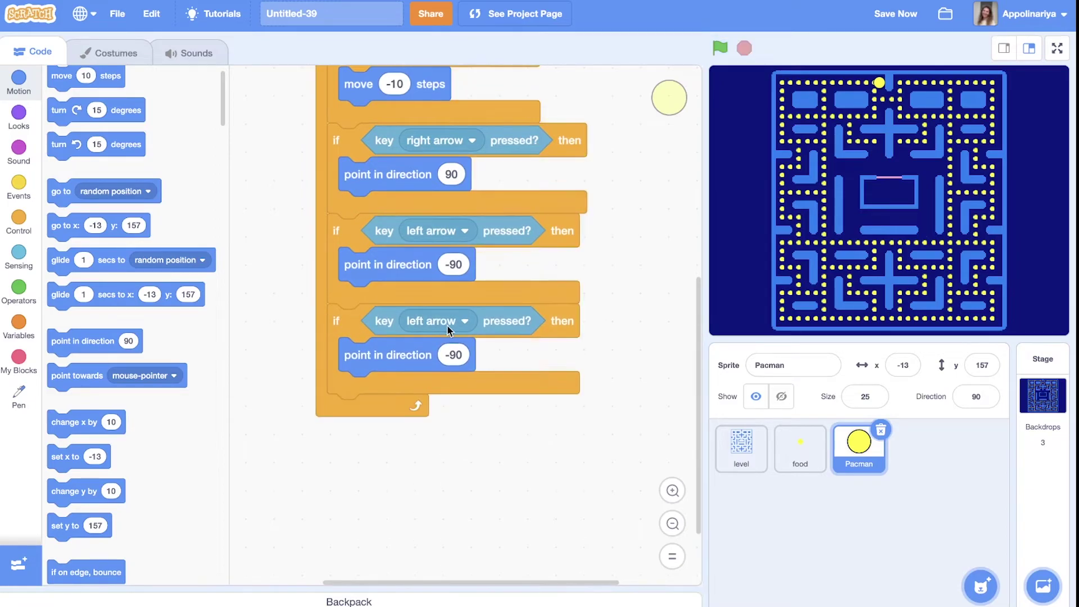
click(464, 322)
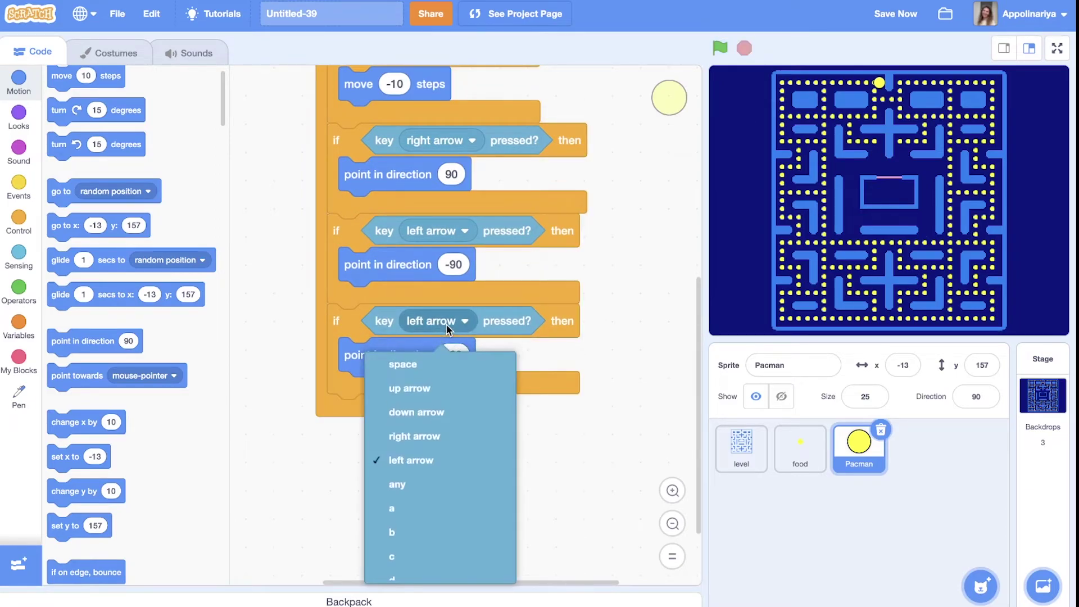
click(427, 417)
click(454, 354)
drag(418, 429, 454, 462)
click(561, 432)
Step: Duplicate once more for up arrow with direction 0
right_click(336, 321)
click(379, 336)
click(363, 431)
click(431, 413)
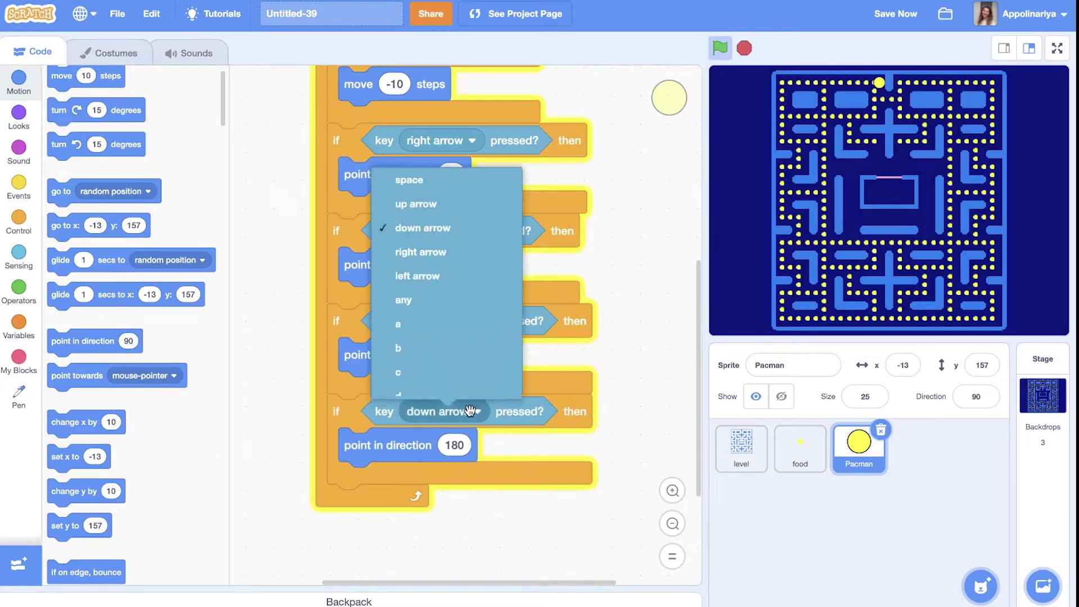
click(416, 193)
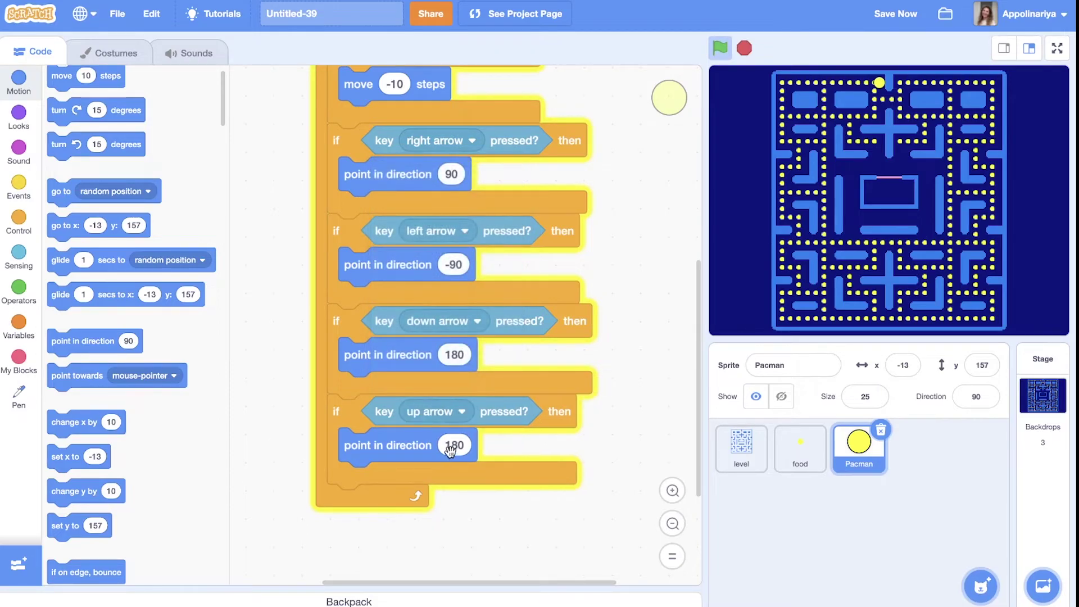
click(453, 446)
drag(454, 552, 454, 489)
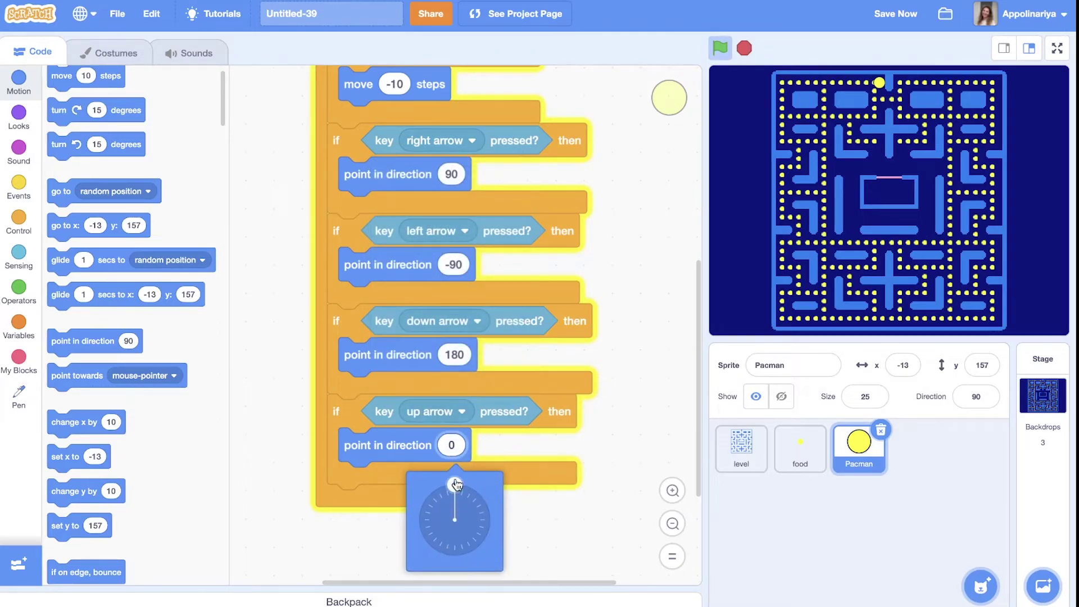
click(599, 450)
scroll(598, 449, up, 3)
scroll(598, 449, up, 2)
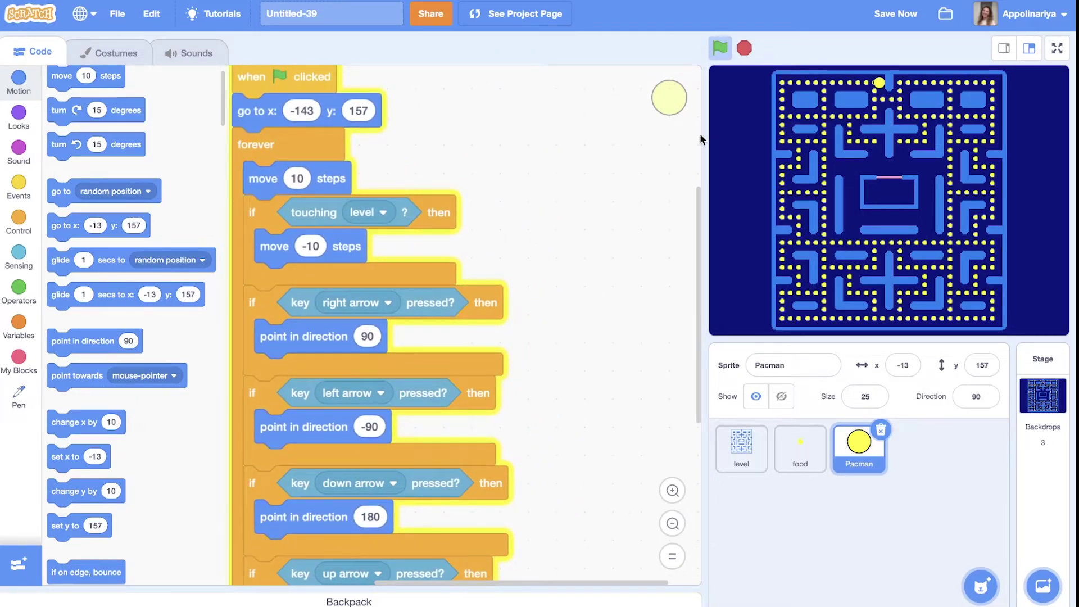
Step: Run the game and steer Pacman with the arrow keys through the maze to the bottom row
click(720, 48)
key(Down)
key(Left)
click(720, 47)
key(Left)
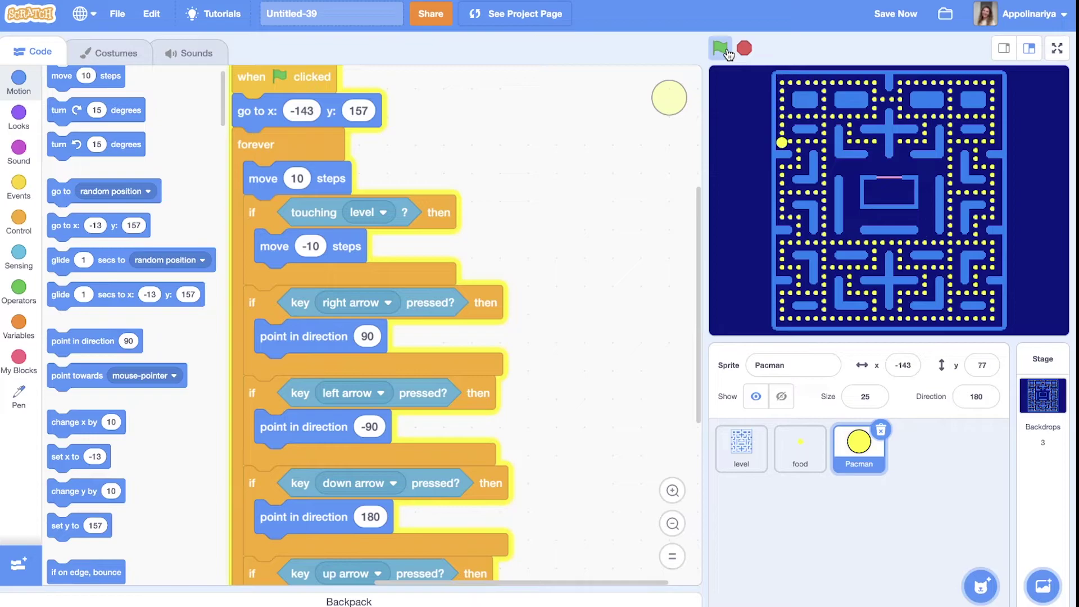
key(Right)
key(Down)
key(Right)
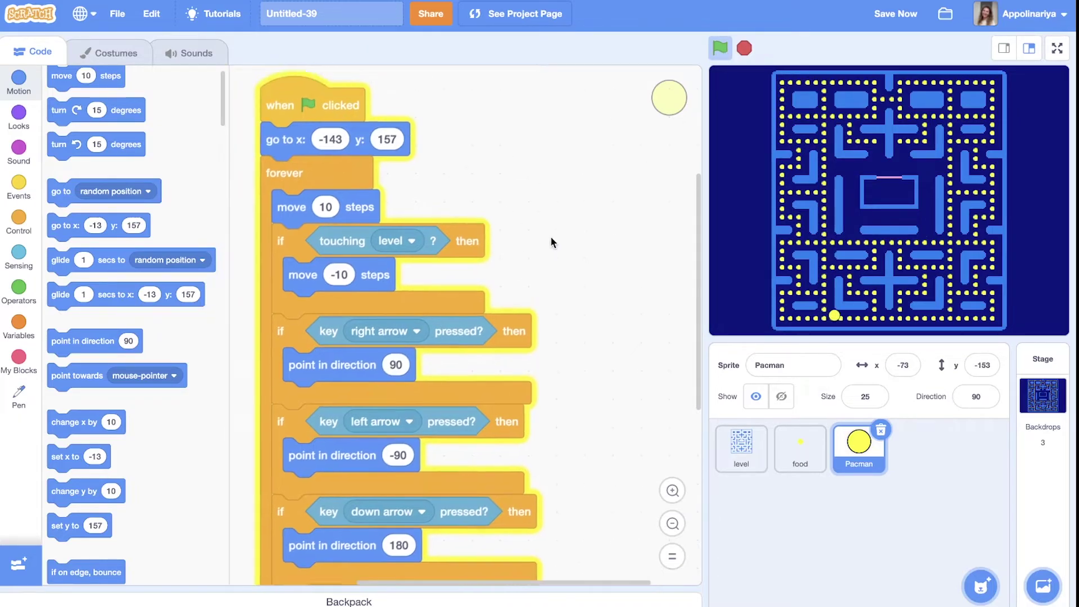
drag(551, 243, 488, 267)
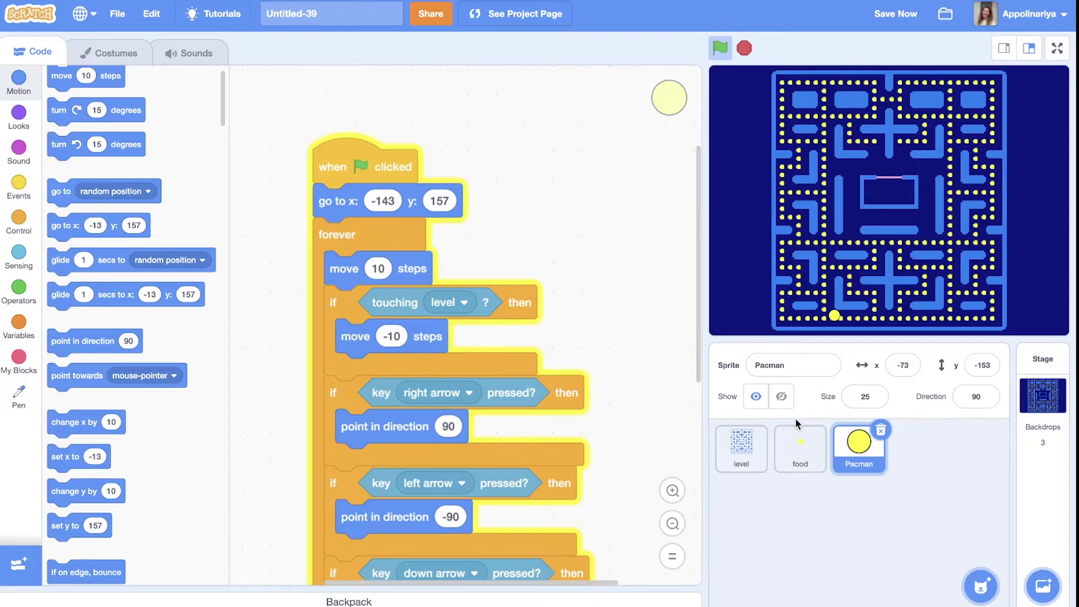
Step: Change Pacman's move to 11.2 and wall back-off to -11.2, matching the food spacing
click(795, 467)
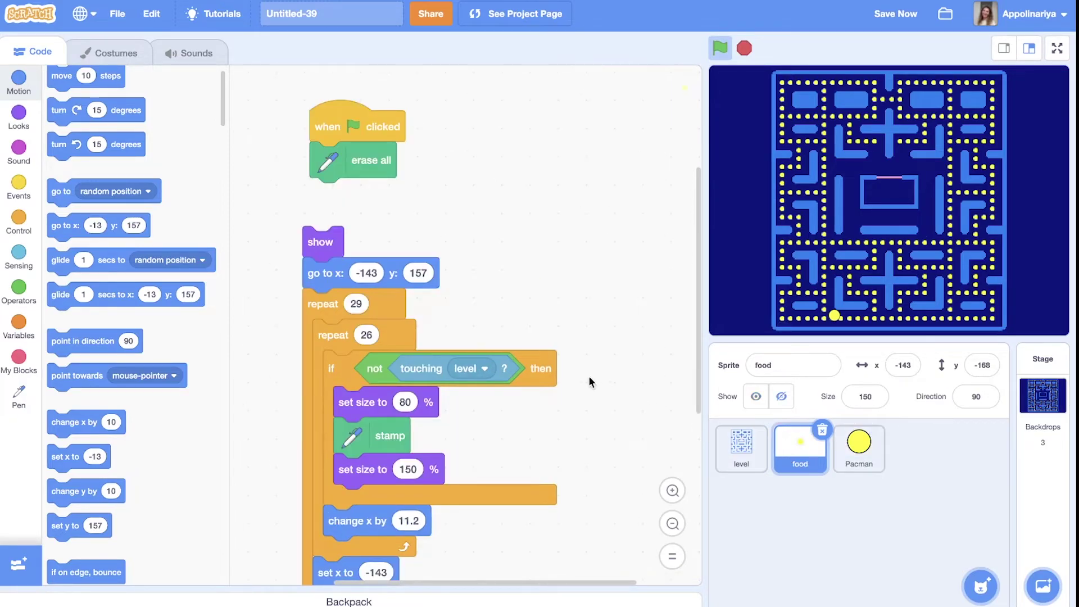
scroll(567, 316, down, 1)
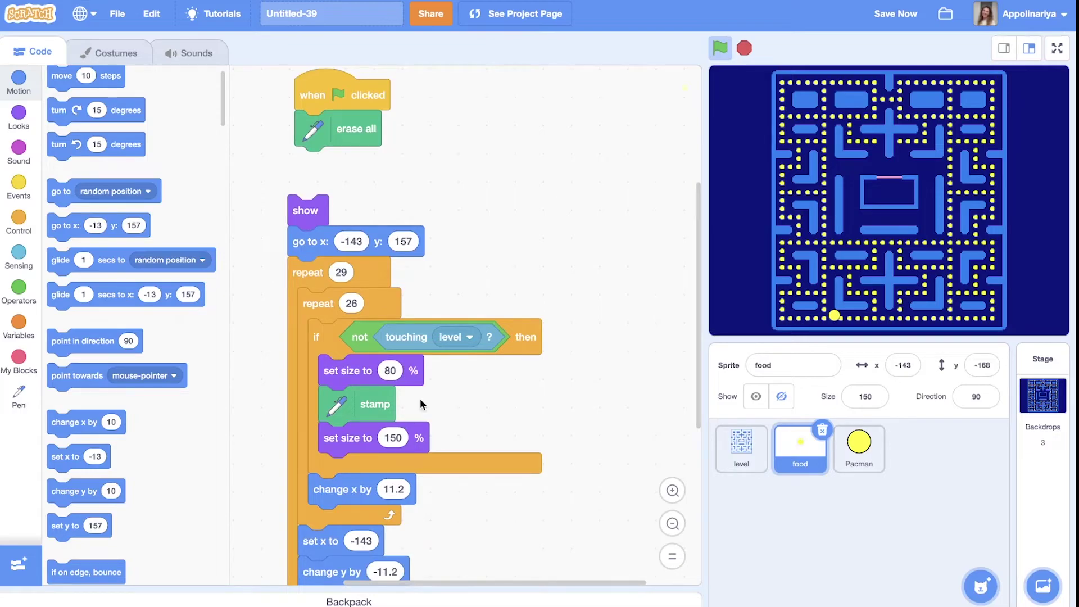
scroll(402, 408, down, 3)
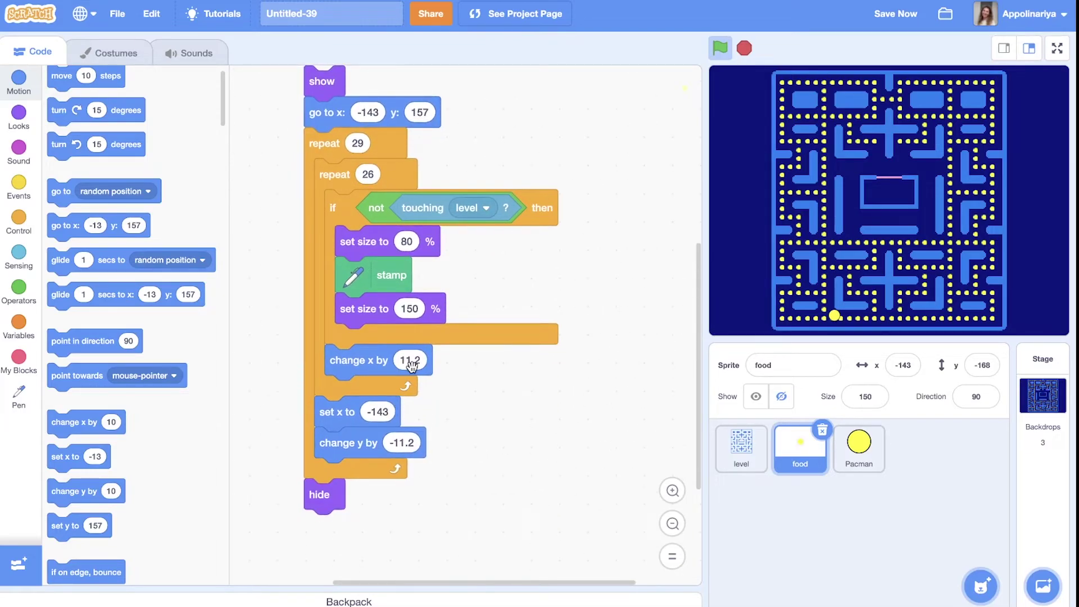
click(858, 447)
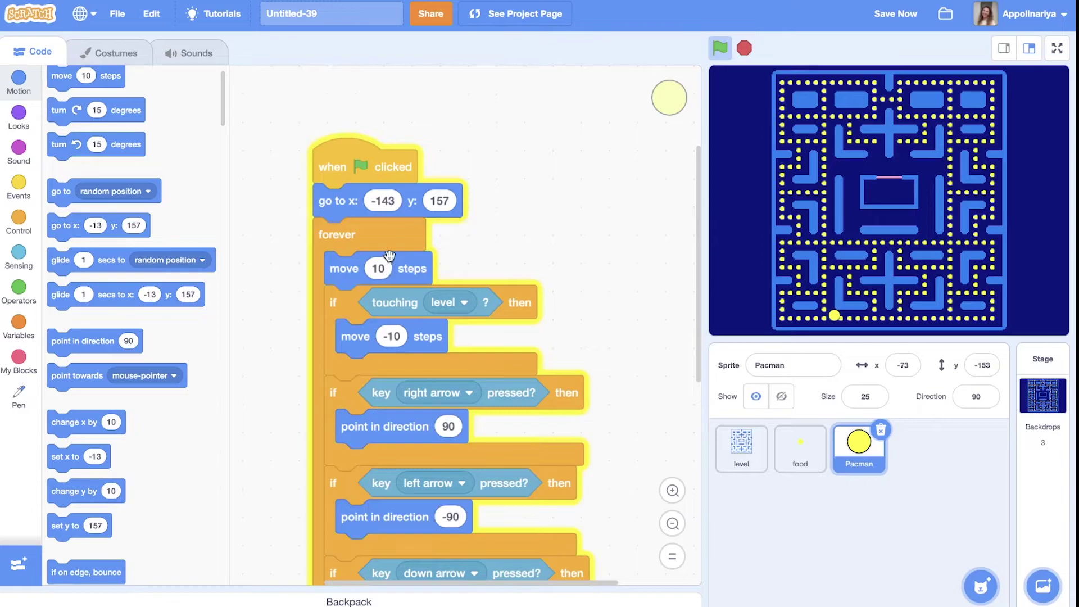
click(379, 269)
text(1)
text(.2)
click(391, 336)
text(-11.2)
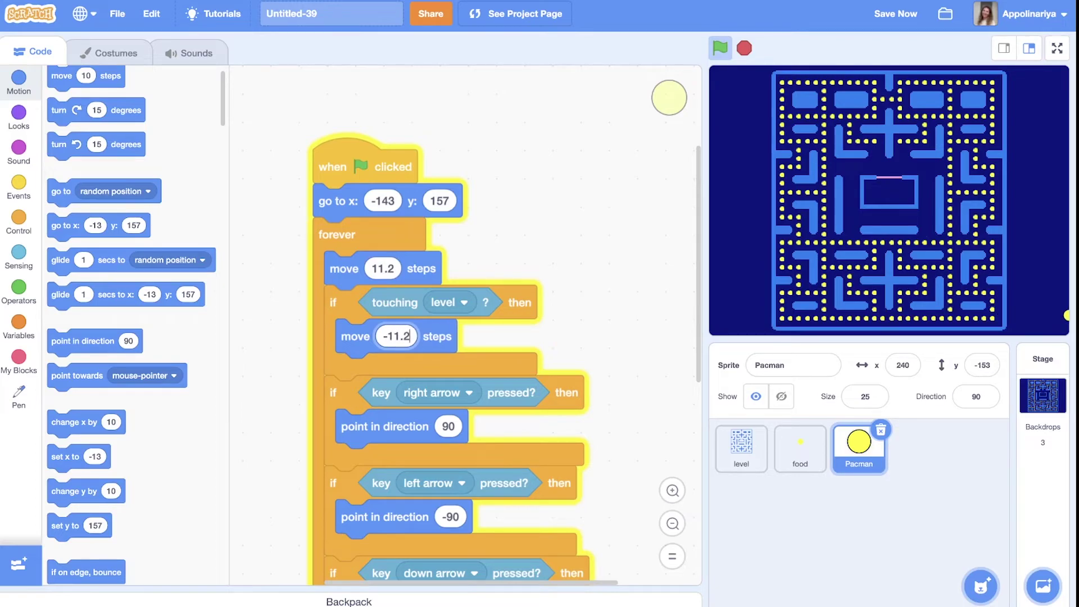
Step: Restart the game and steer Pacman around the maze to test the new step size
click(720, 49)
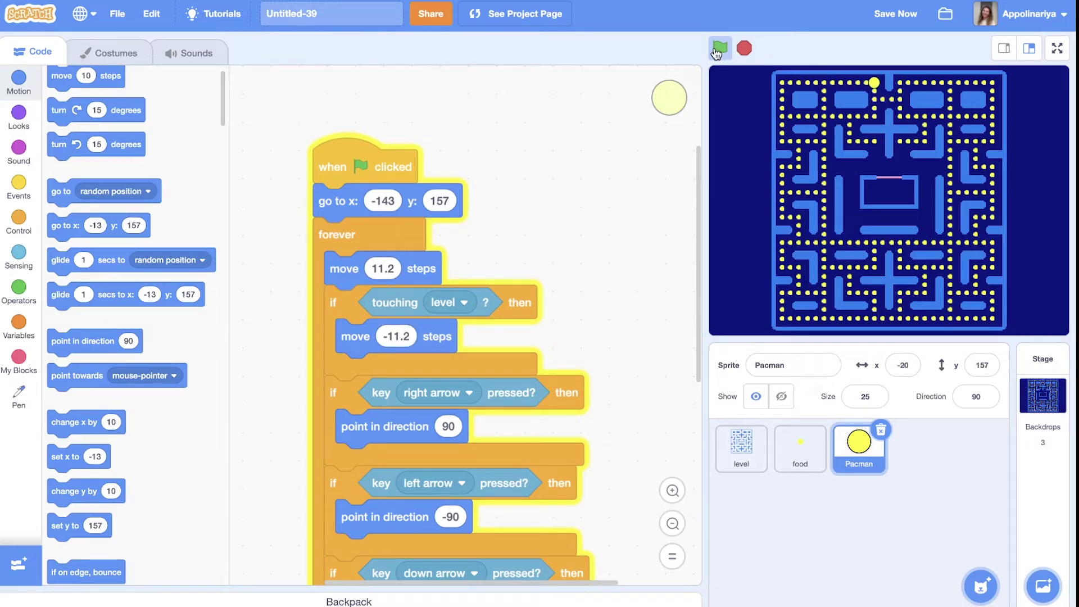
key(Down)
key(Left)
key(Down)
key(Right)
key(Down)
key(Right)
key(Up)
key(Left)
key(Up)
key(Right)
key(Down)
key(Left)
key(Left)
key(Up)
key(Left)
key(Down)
key(Right)
key(Right)
key(Down)
key(Left)
key(Up)
key(Left)
scroll(574, 246, down, 3)
scroll(574, 246, down, 3)
scroll(574, 246, up, 6)
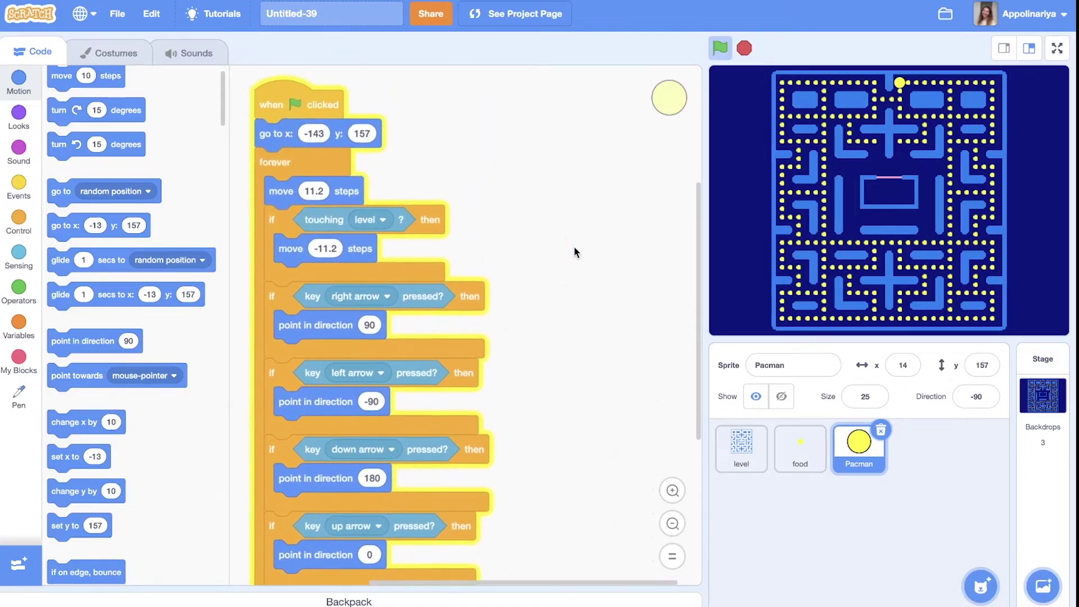
Step: Stop the game and add a second script that switches Pacman's costume every 0.1 seconds forever
click(744, 49)
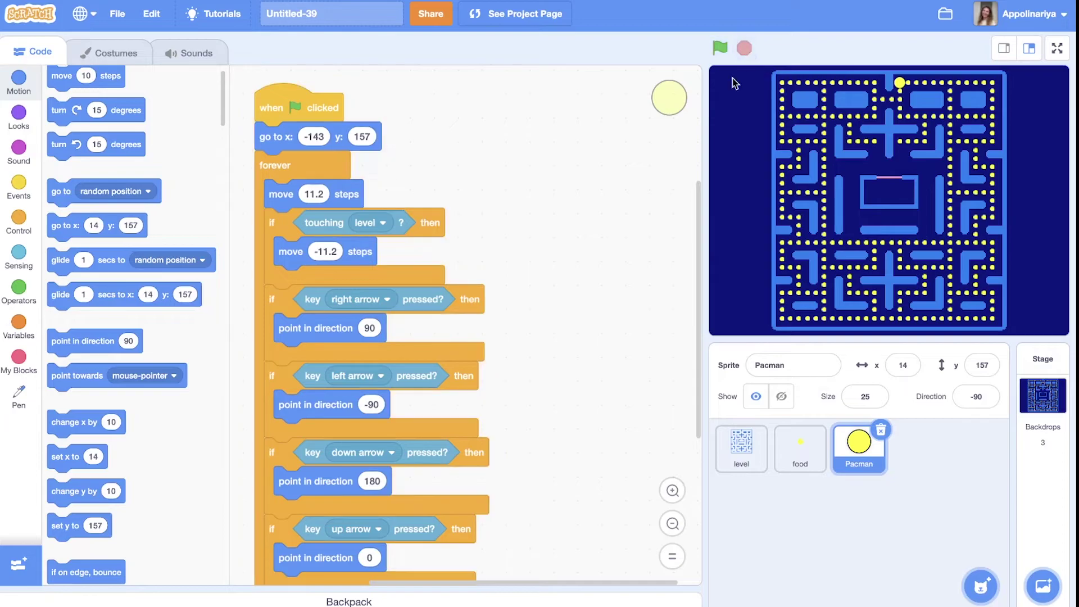
scroll(609, 183, down, 2)
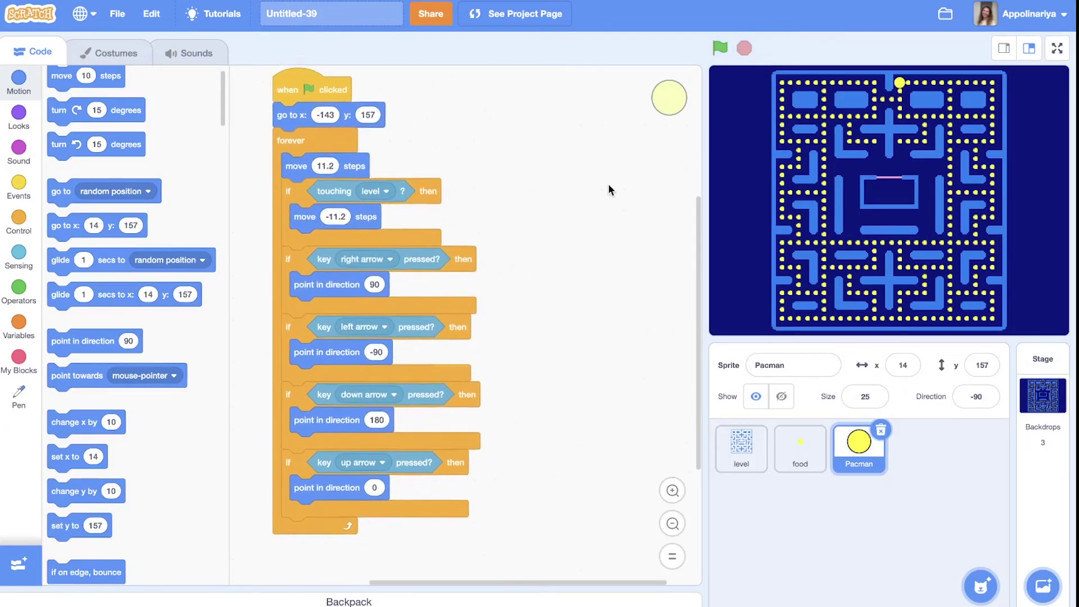
scroll(607, 183, up, 3)
scroll(608, 183, down, 1)
click(19, 187)
mouse_move(84, 157)
mouse_down()
mouse_move(582, 287)
mouse_move(550, 248)
mouse_up()
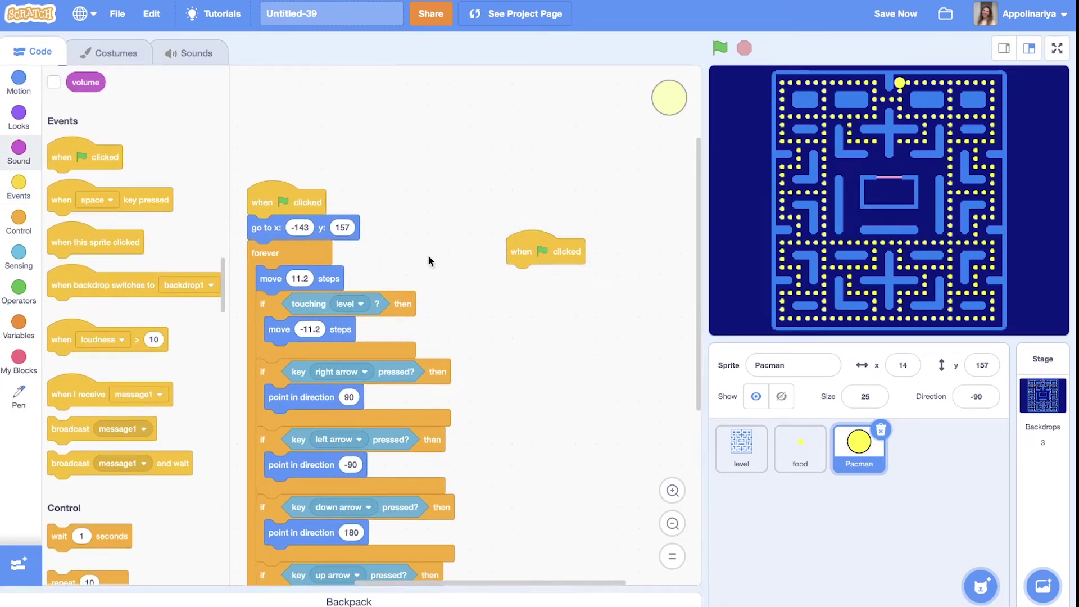
scroll(82, 324, down, 3)
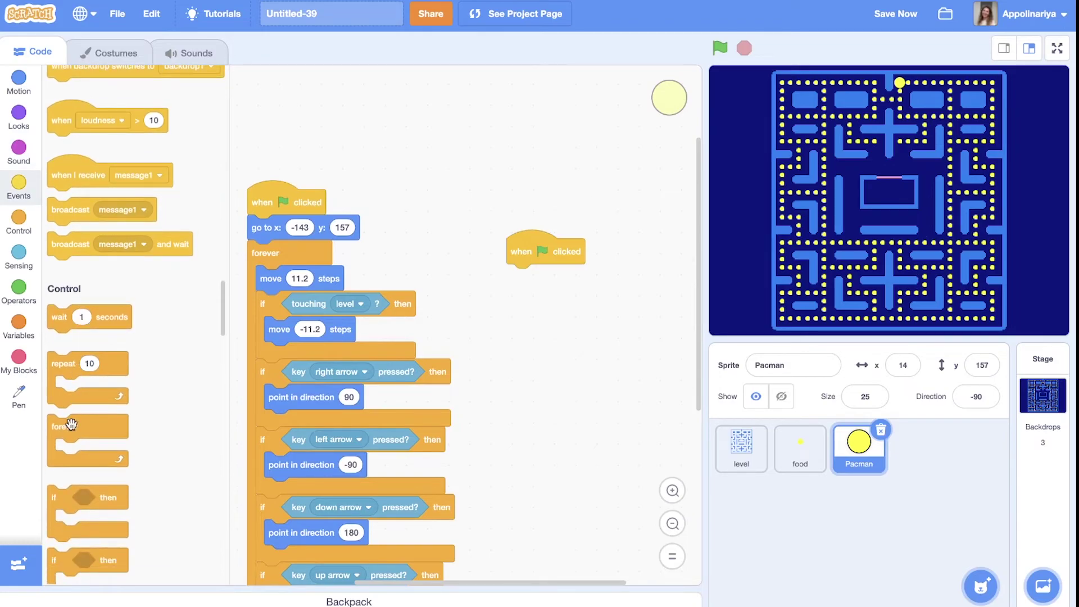
drag(70, 425, 532, 278)
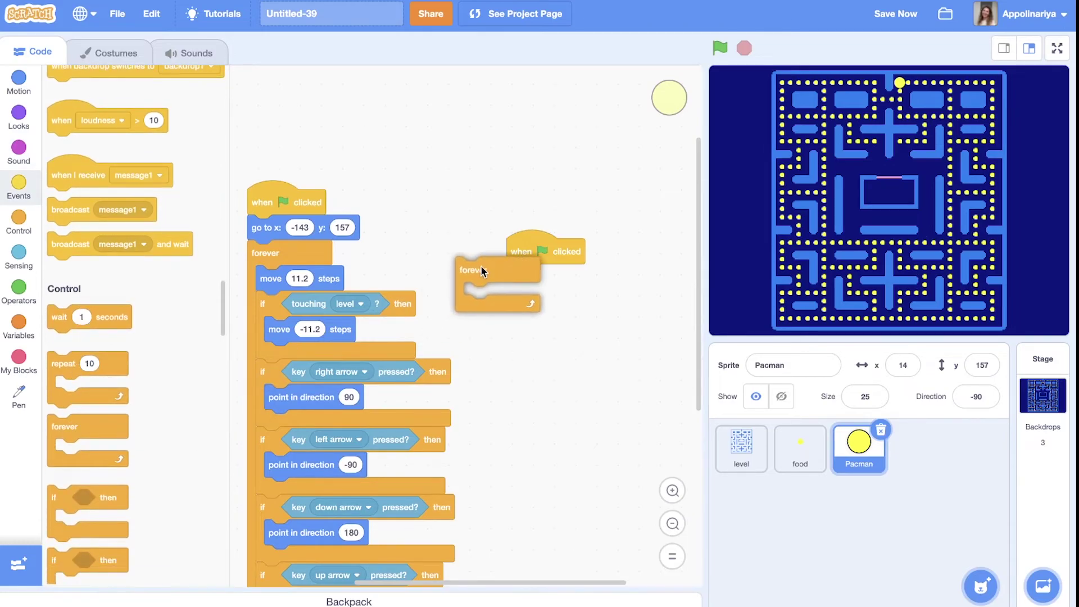
click(14, 127)
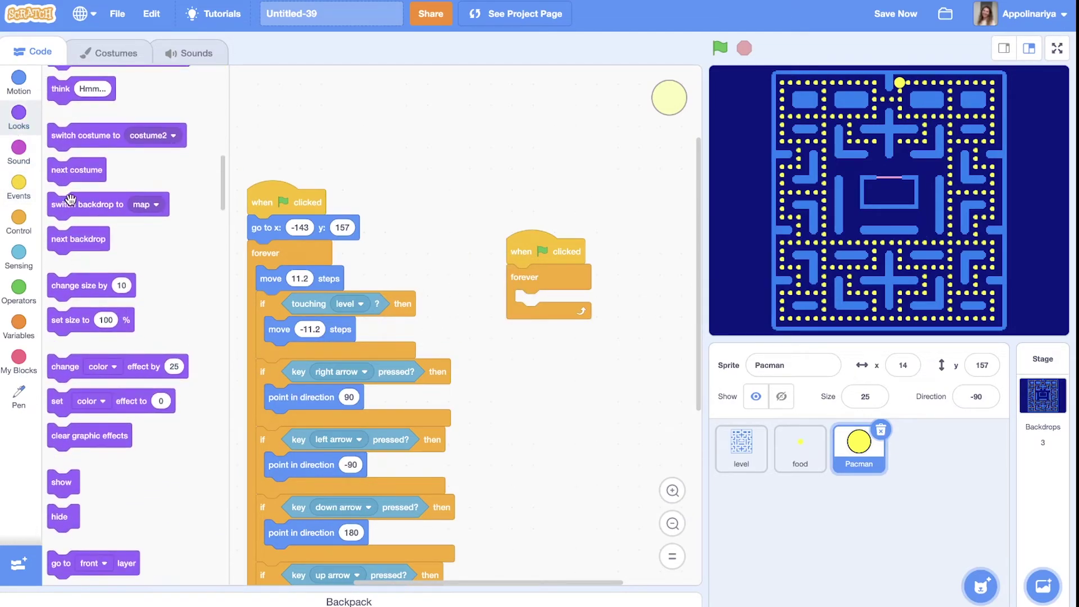
drag(68, 171, 541, 308)
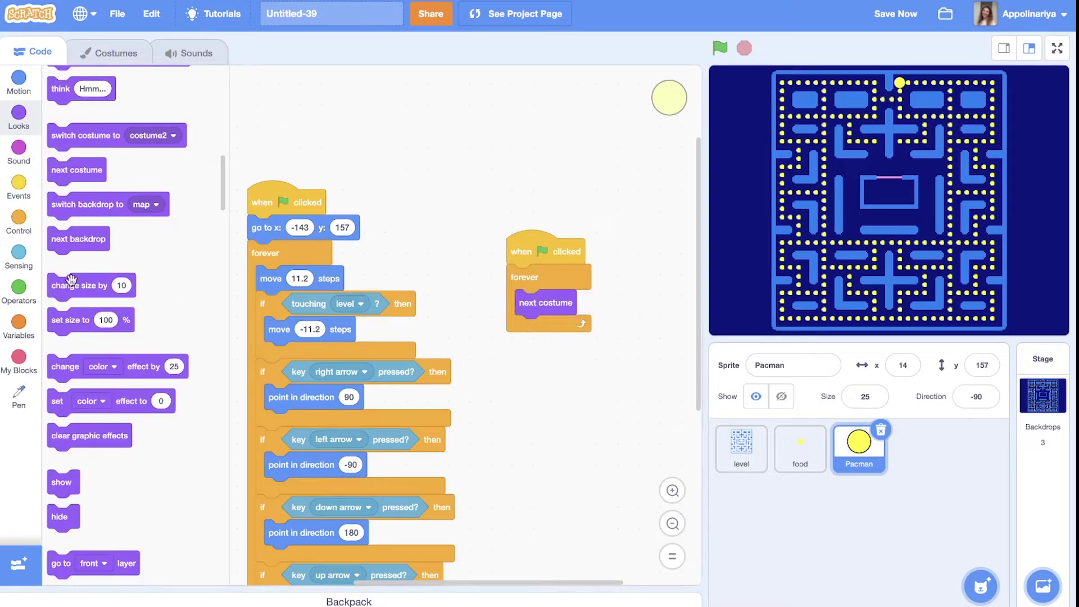
click(18, 187)
scroll(110, 244, down, 5)
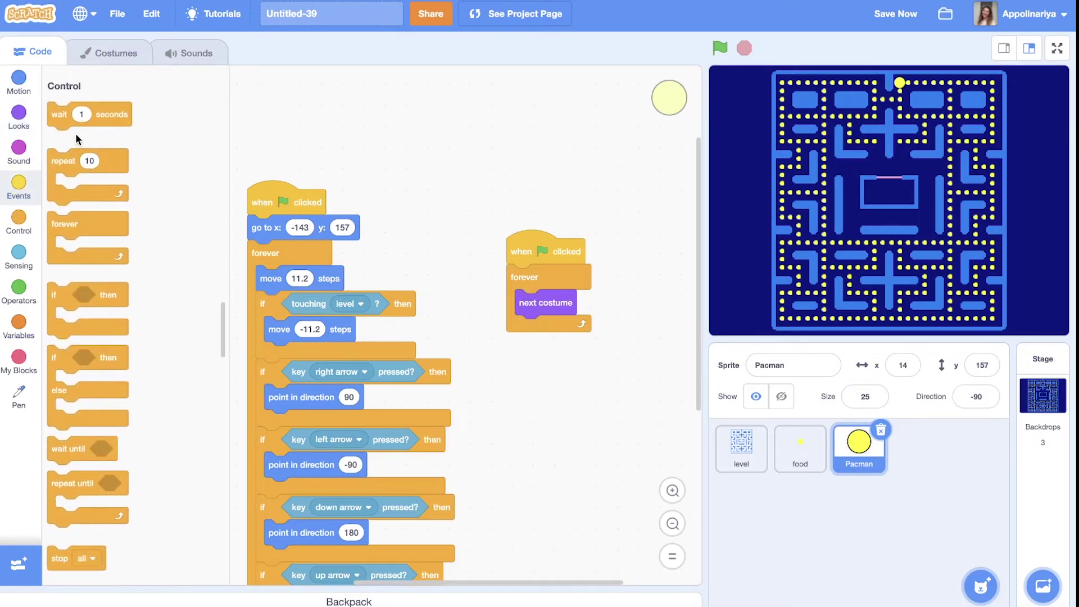
drag(65, 118, 543, 326)
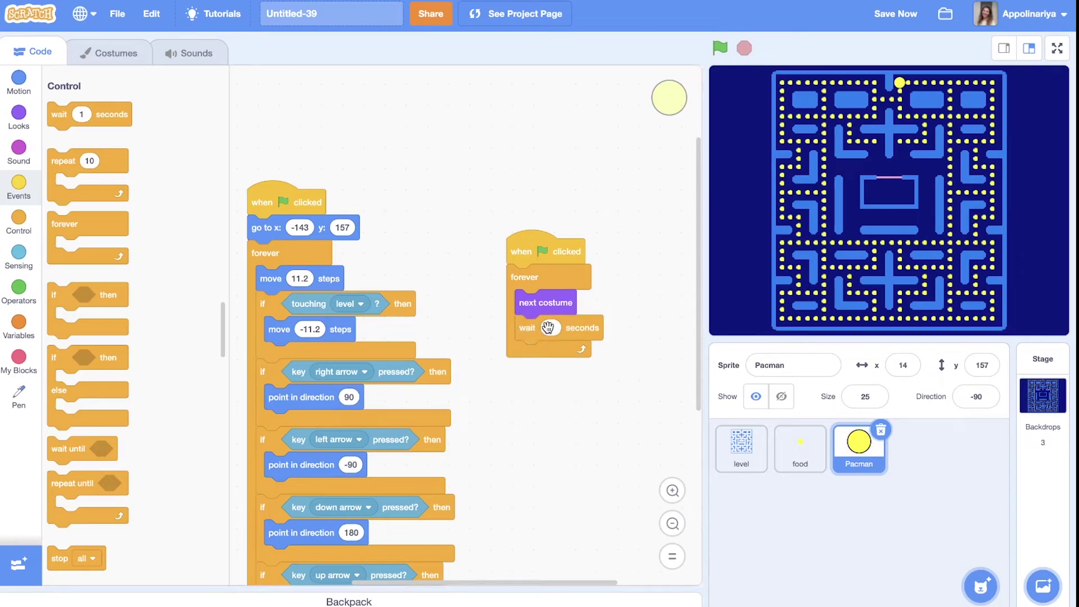
text(0.1)
Step: Run the game and steer Pacman around the maze to the top-left, watching the mouth animate
click(719, 49)
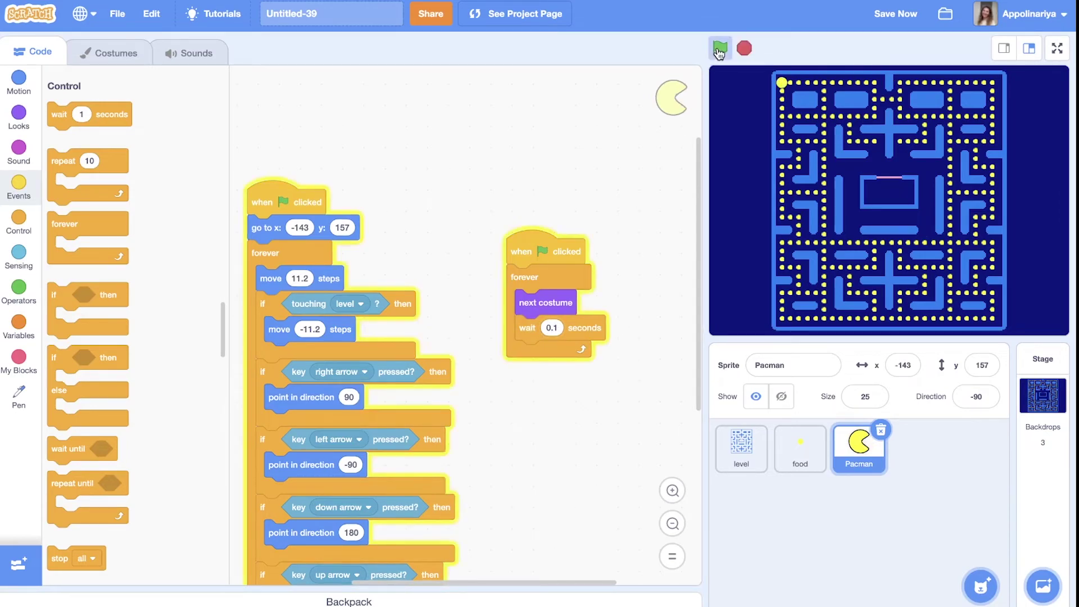
key(Down)
key(Down)
key(Right)
key(Right)
key(Up)
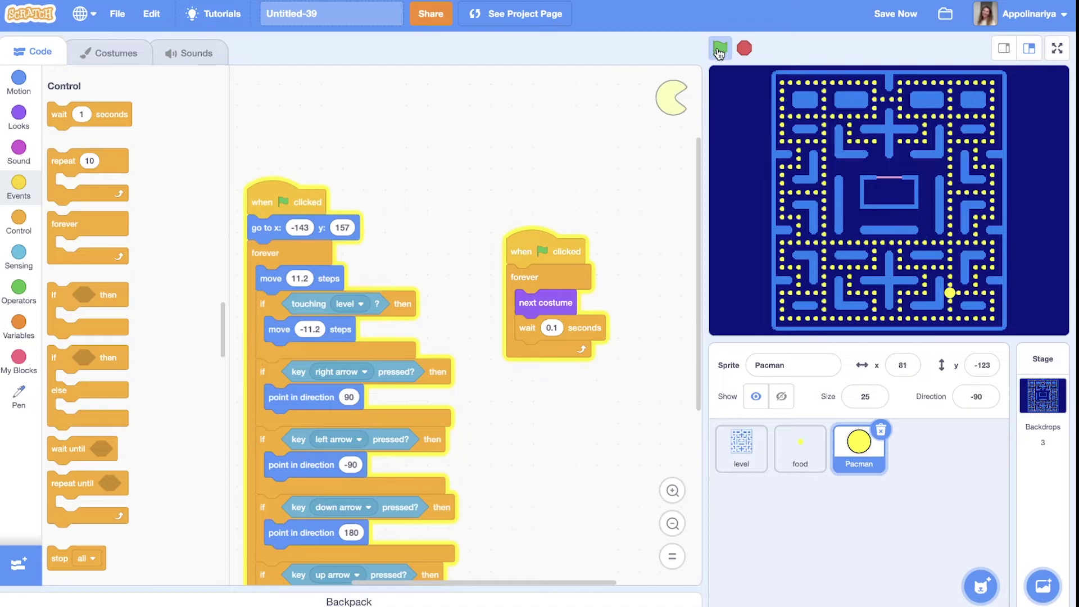
key(Right)
key(Down)
key(Left)
key(Up)
key(Right)
key(Up)
key(Left)
key(Right)
key(Down)
key(Left)
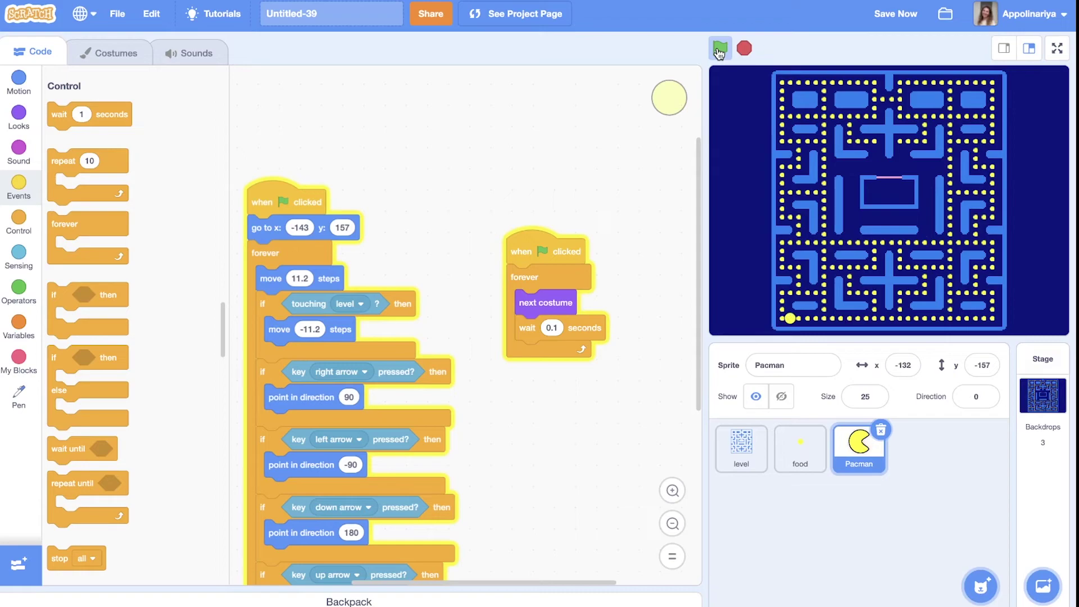
key(Up)
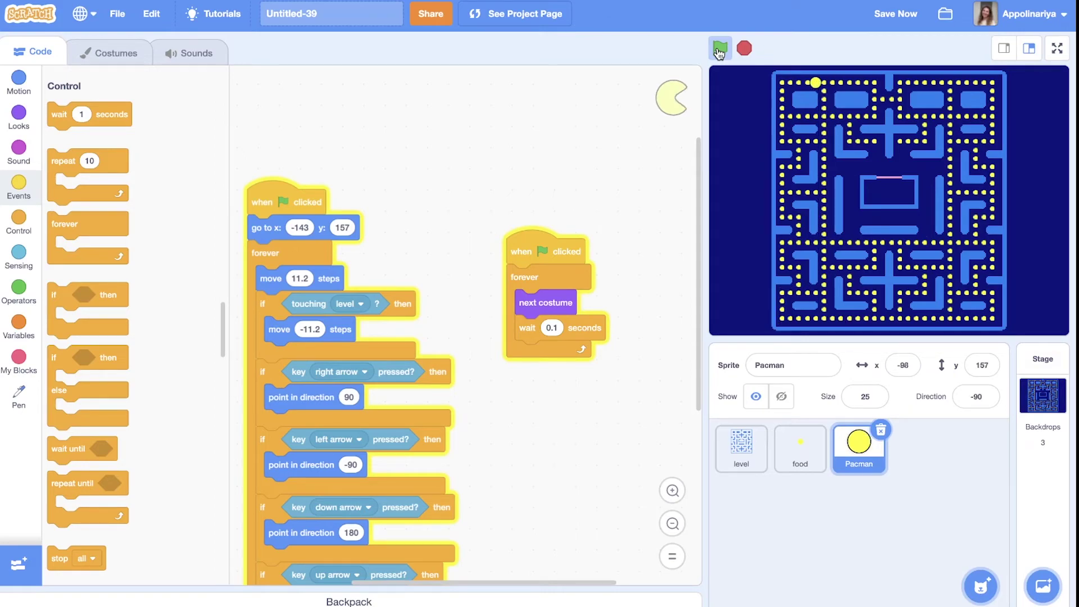
key(Left)
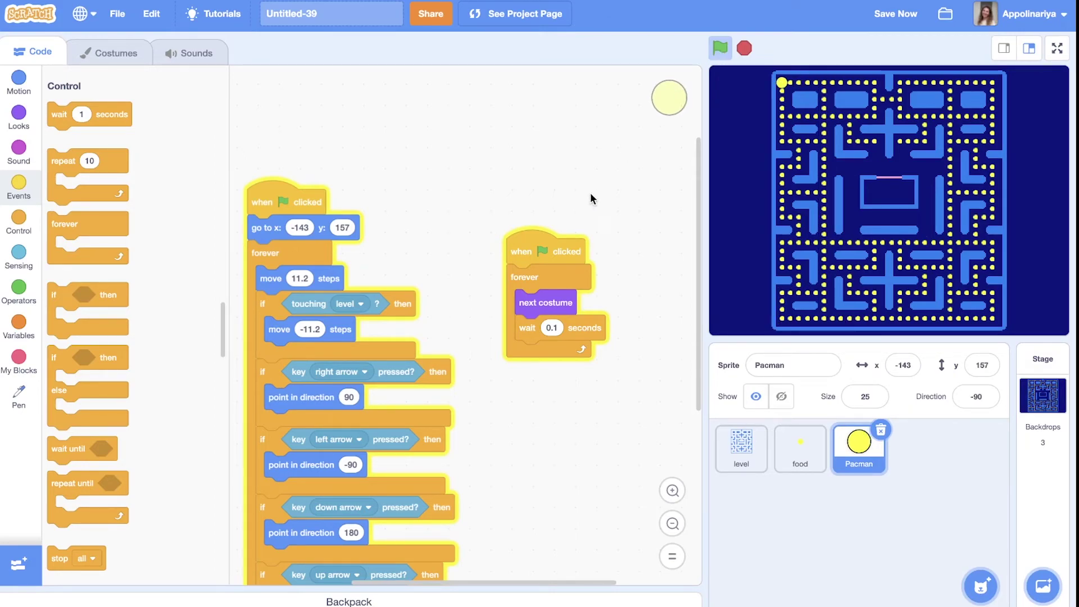
Step: Stop the game and build an if-then checking for touching the food dots' yellow
drag(590, 193, 621, 164)
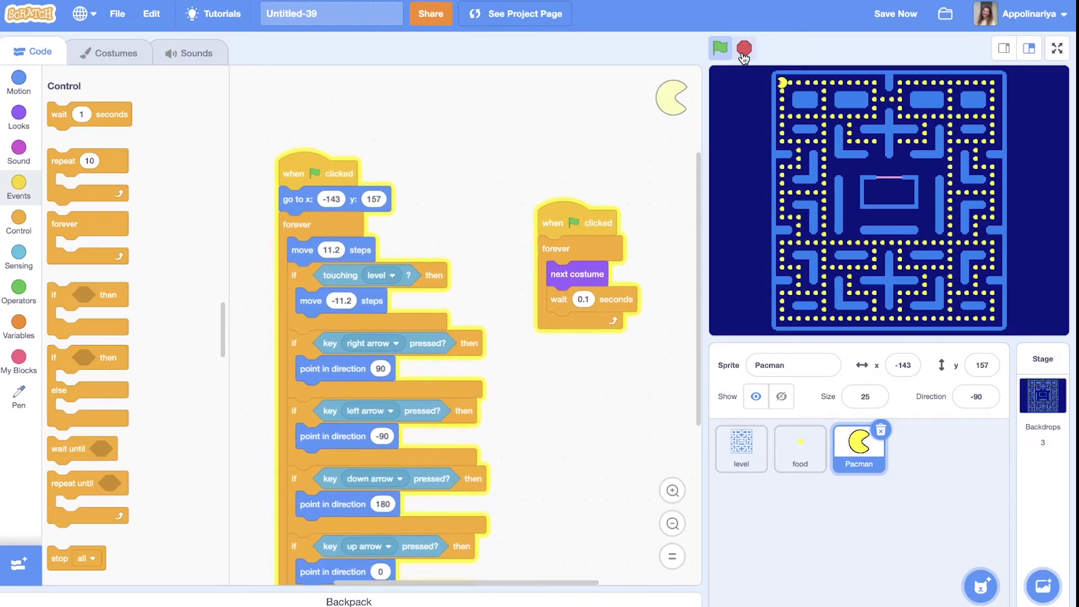
click(744, 51)
scroll(500, 166, down, 2)
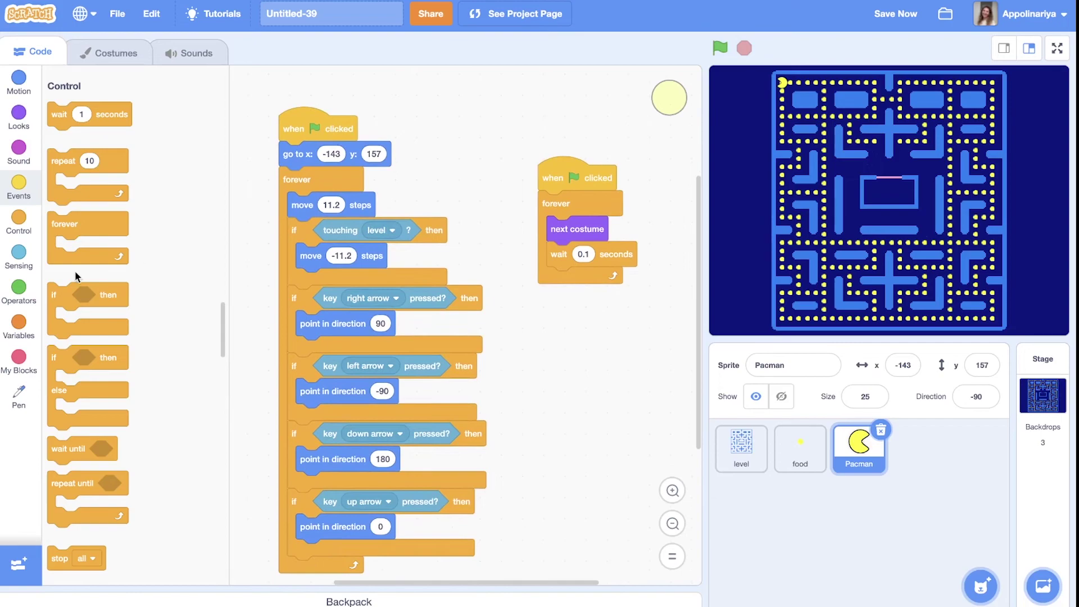
drag(66, 303, 534, 348)
click(18, 258)
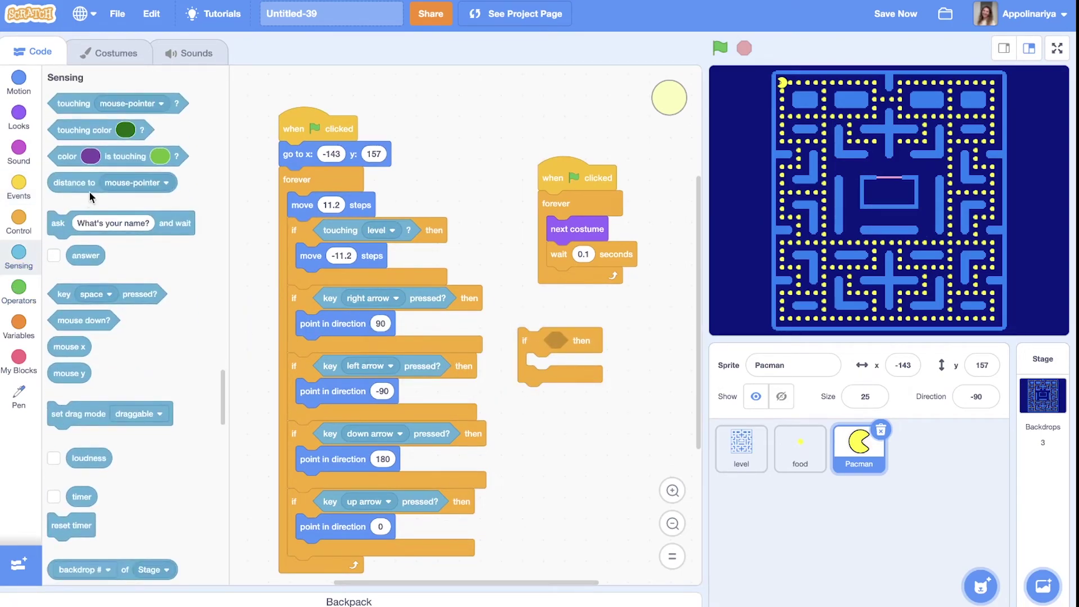
drag(71, 130, 576, 341)
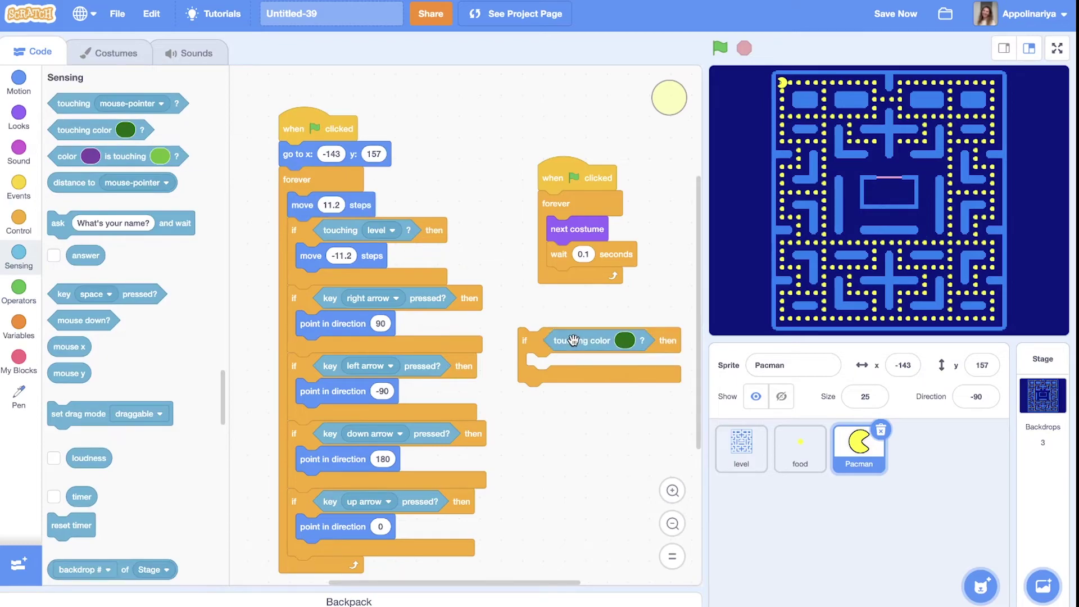
click(626, 341)
click(625, 529)
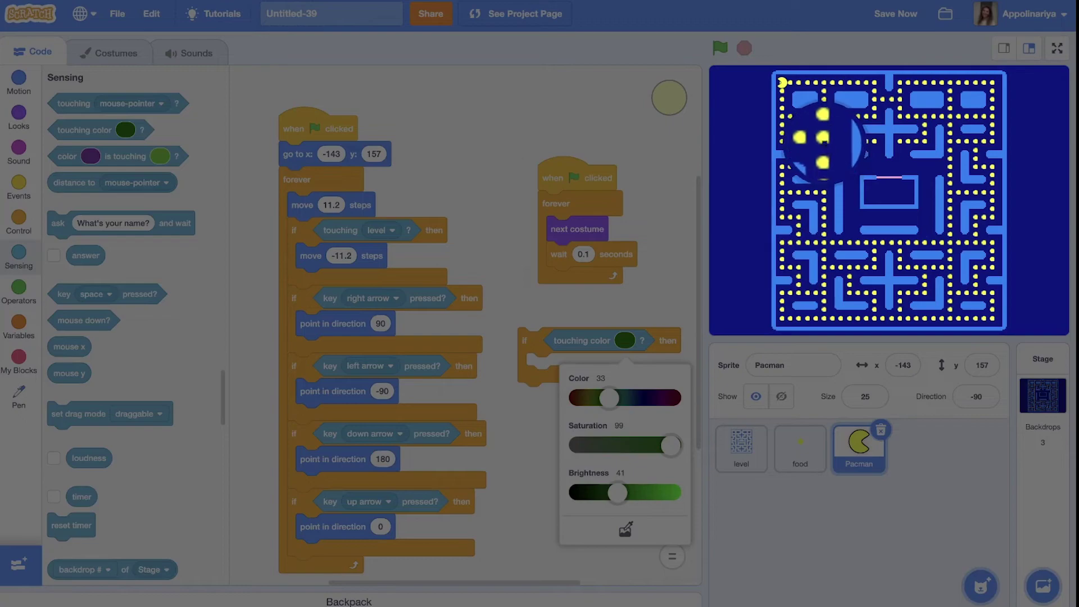
click(824, 142)
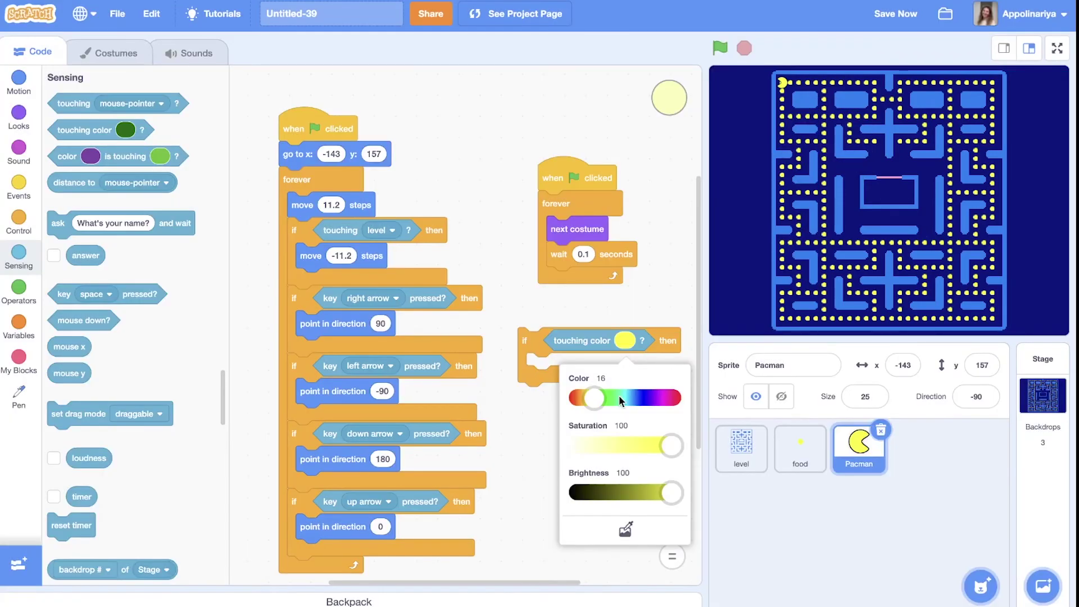
click(526, 468)
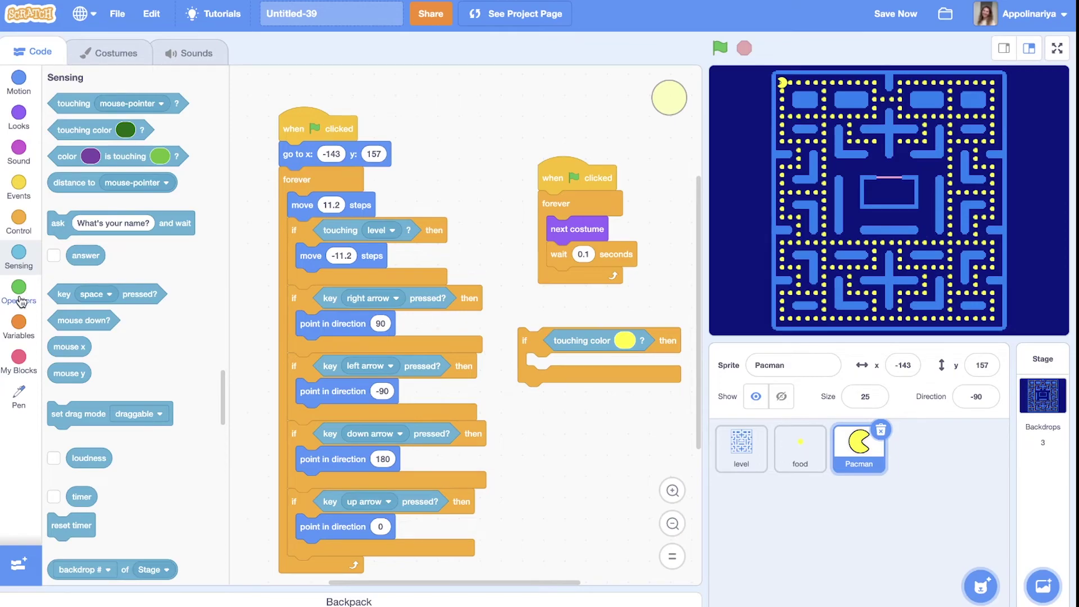
Step: Put pen down then pen up inside the yellow check and insert it into Pacman's main loop
click(18, 396)
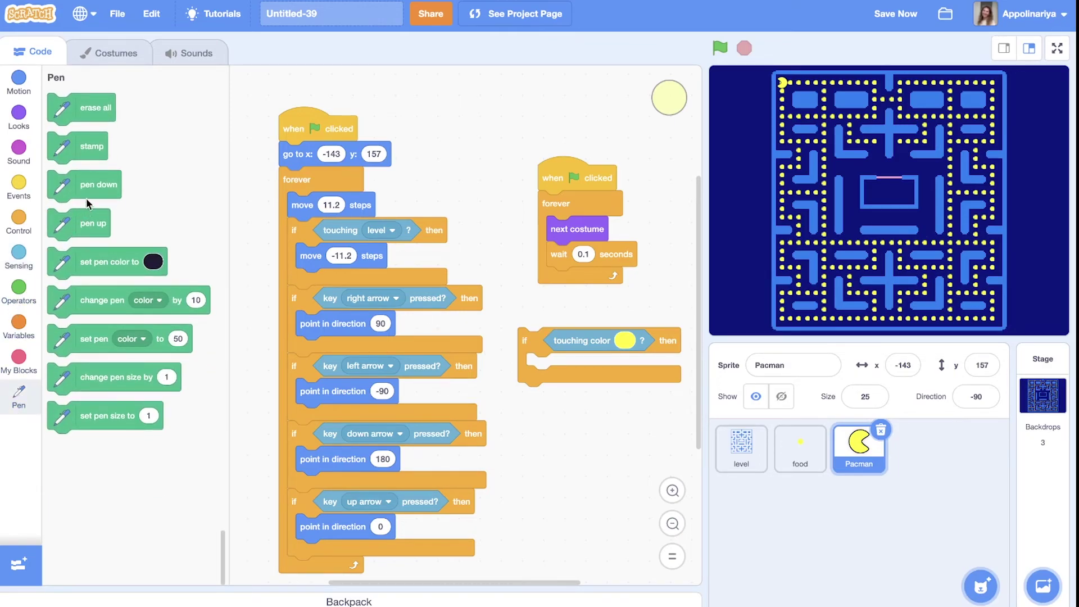
drag(84, 187, 567, 367)
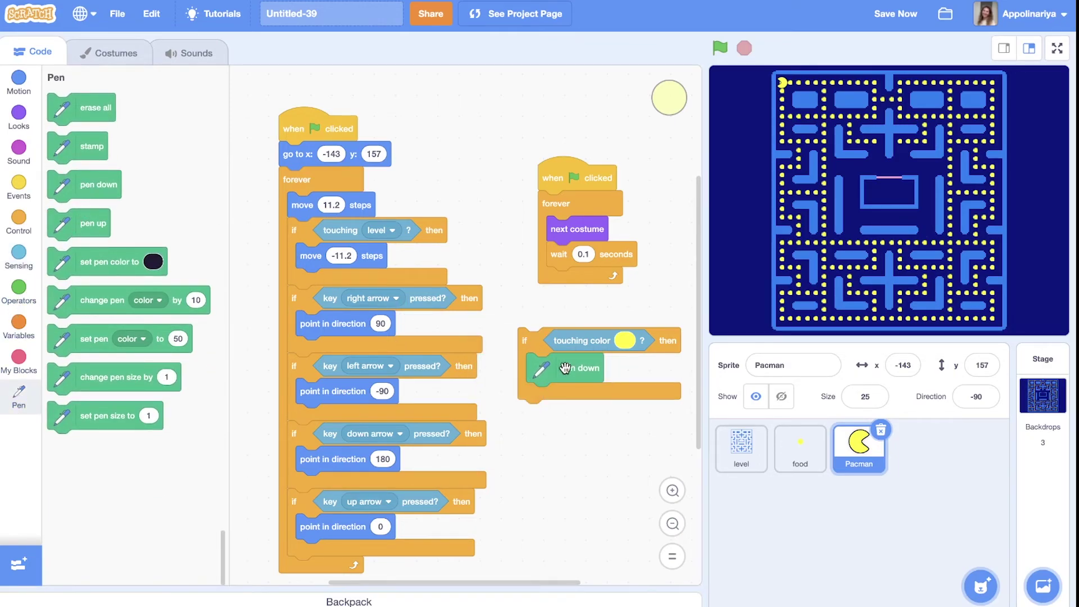
drag(86, 225, 560, 397)
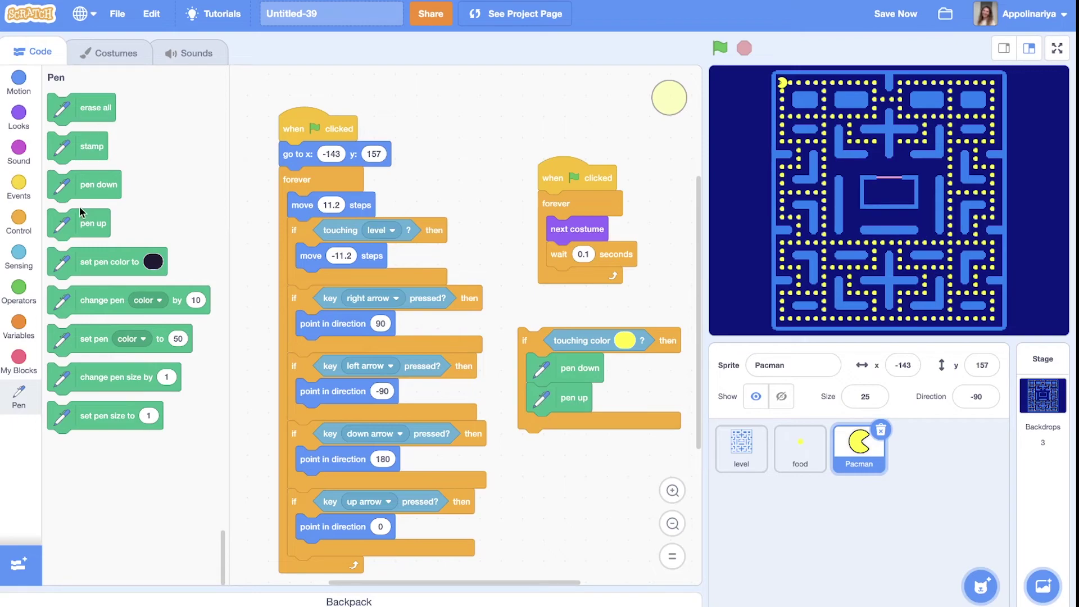
mouse_move(530, 341)
mouse_down()
mouse_move(311, 292)
mouse_move(305, 230)
mouse_up()
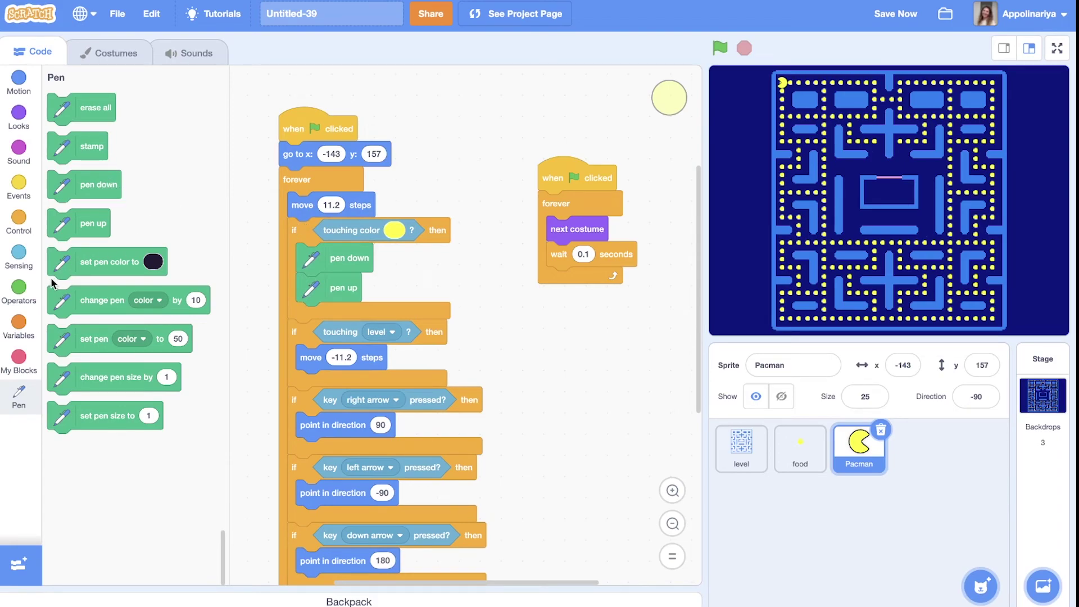
Step: Set the pen color to the maze's dark blue and pen size 10 at the start of Pacman's script
drag(76, 261, 320, 184)
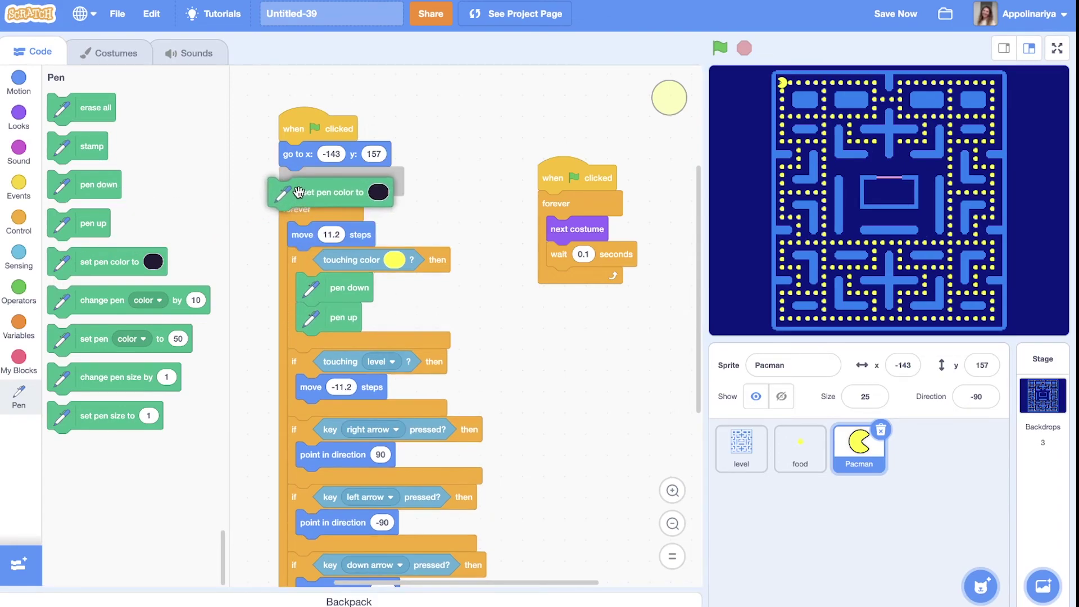
click(384, 187)
click(390, 181)
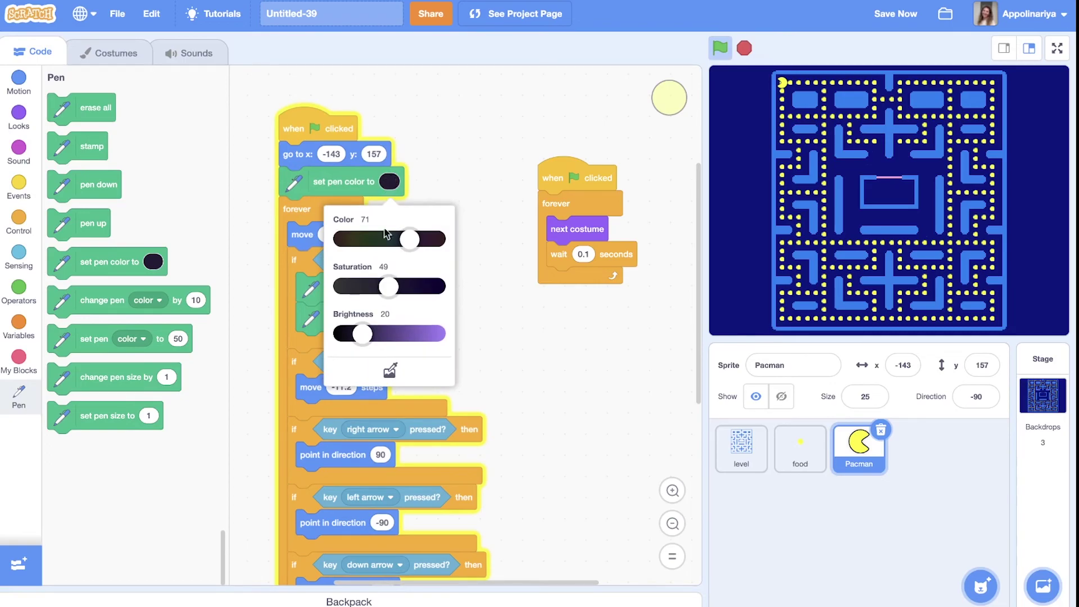
click(390, 370)
click(735, 160)
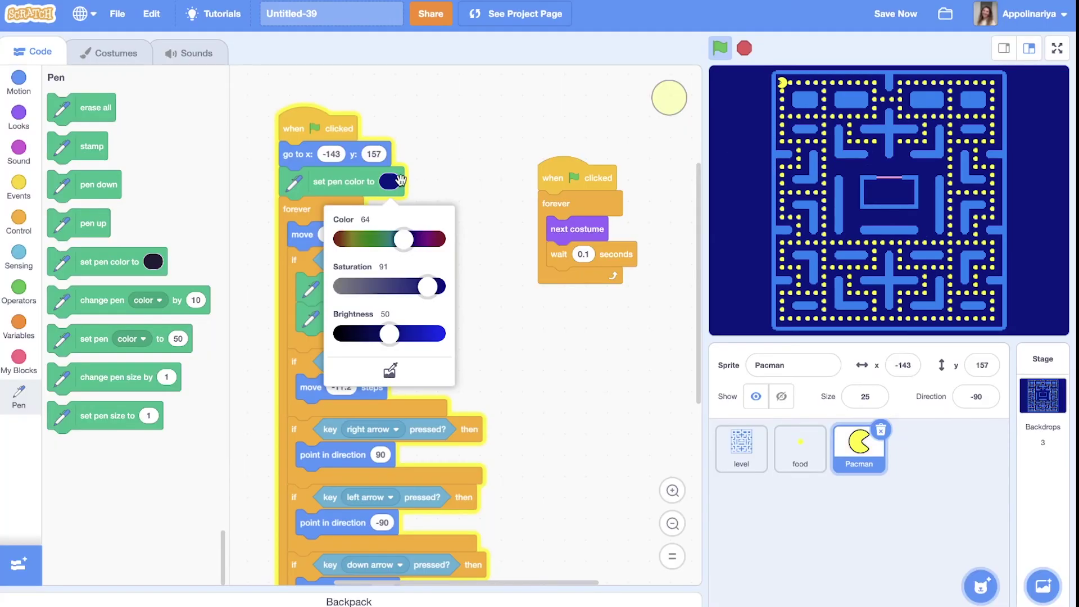
click(446, 154)
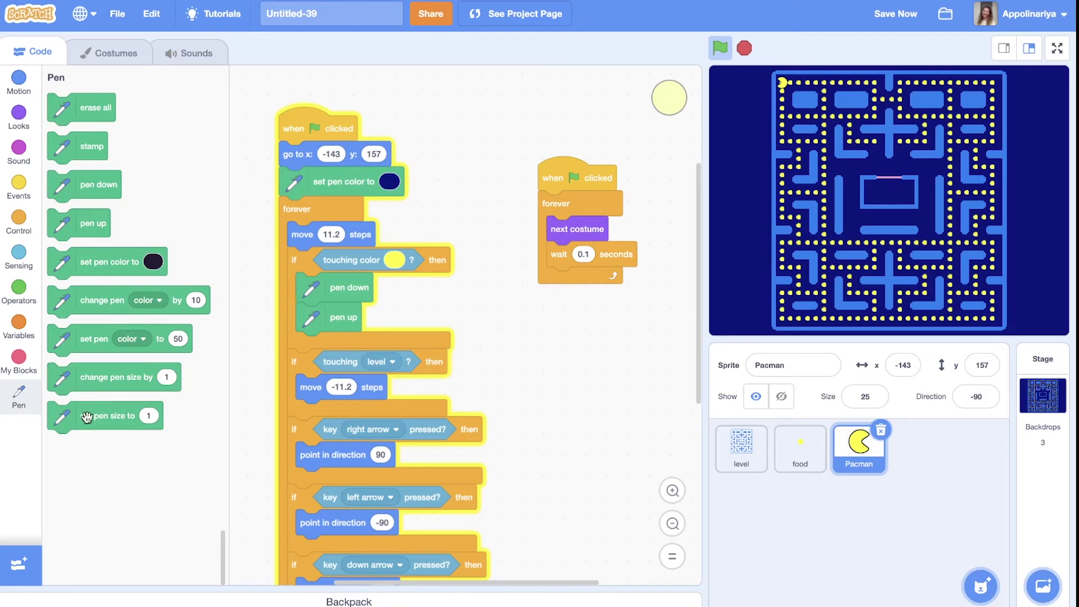
drag(87, 416, 351, 211)
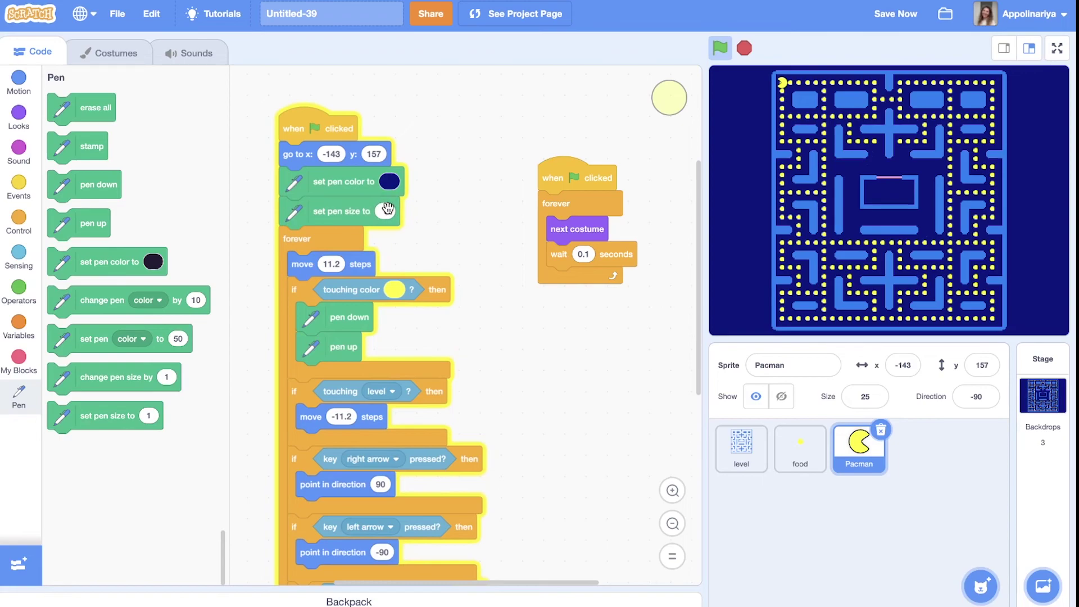
text(0)
Step: Run the game and drive Pacman around the maze, erasing the yellow food dots he passes
click(719, 51)
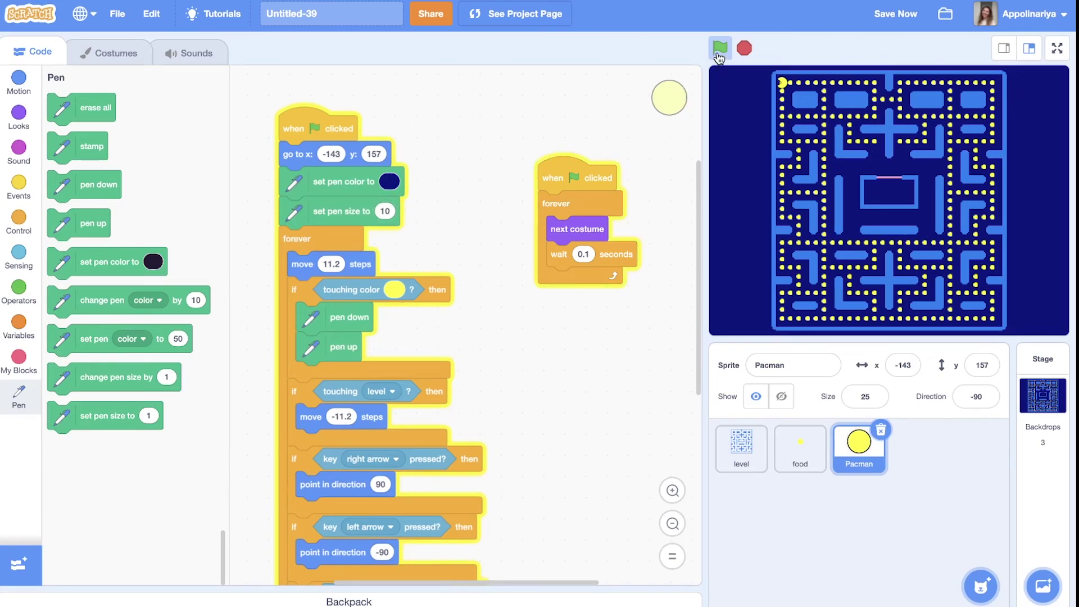
key(Down)
key(Left)
key(Down)
click(719, 51)
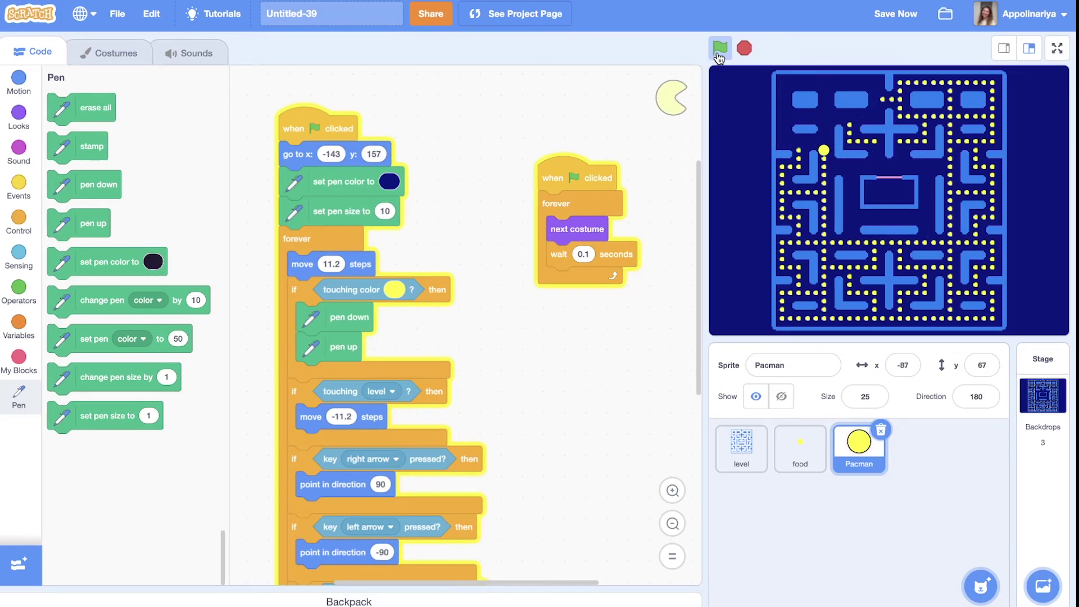
key(Down)
key(Right)
key(Up)
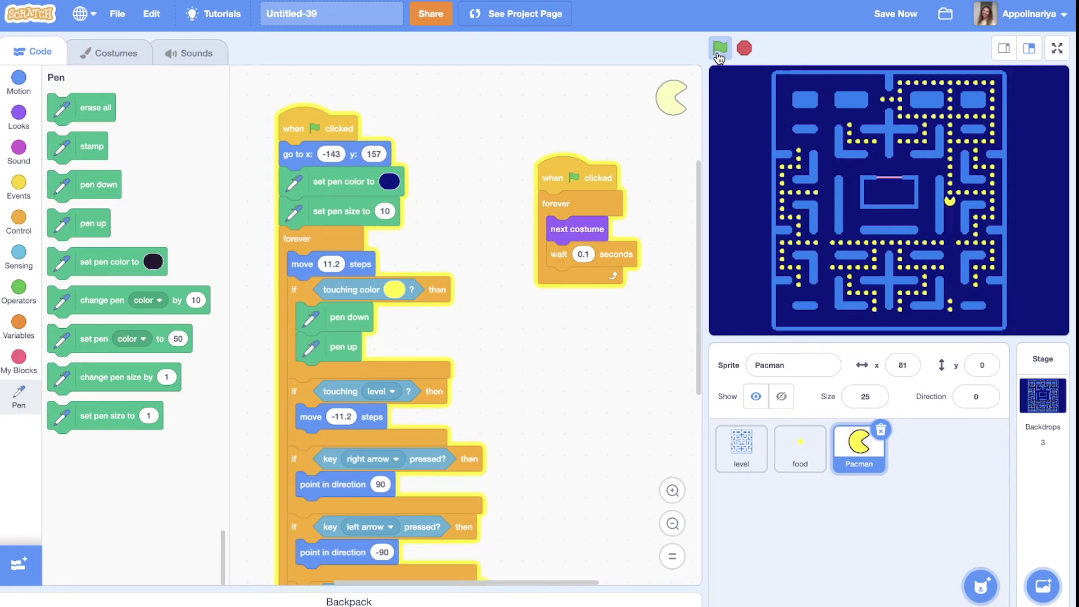
key(Right)
key(Left)
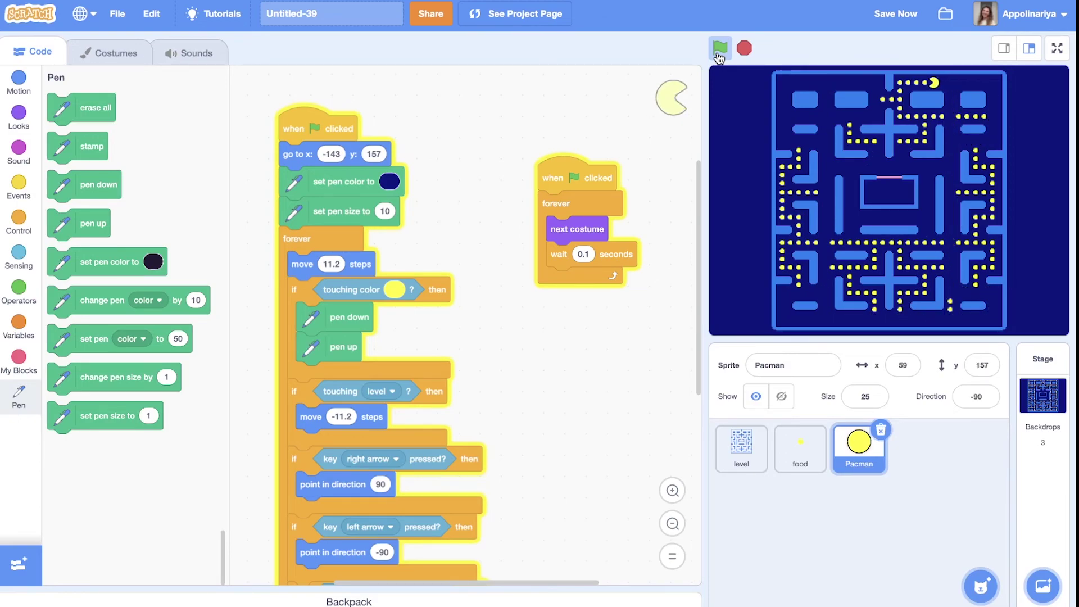
key(Down)
key(Right)
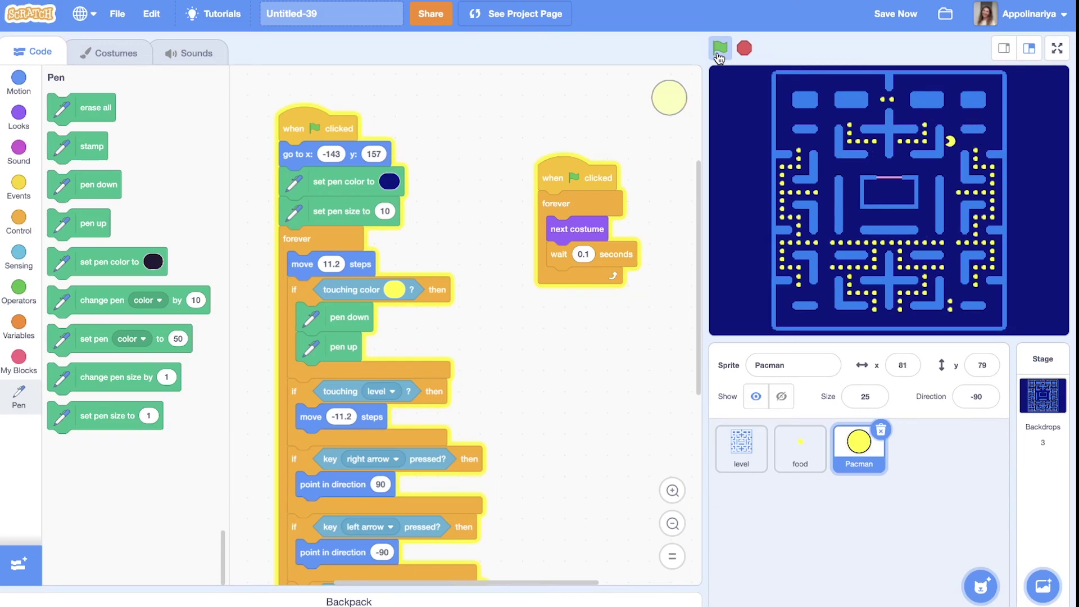
key(Up)
key(Right)
key(Down)
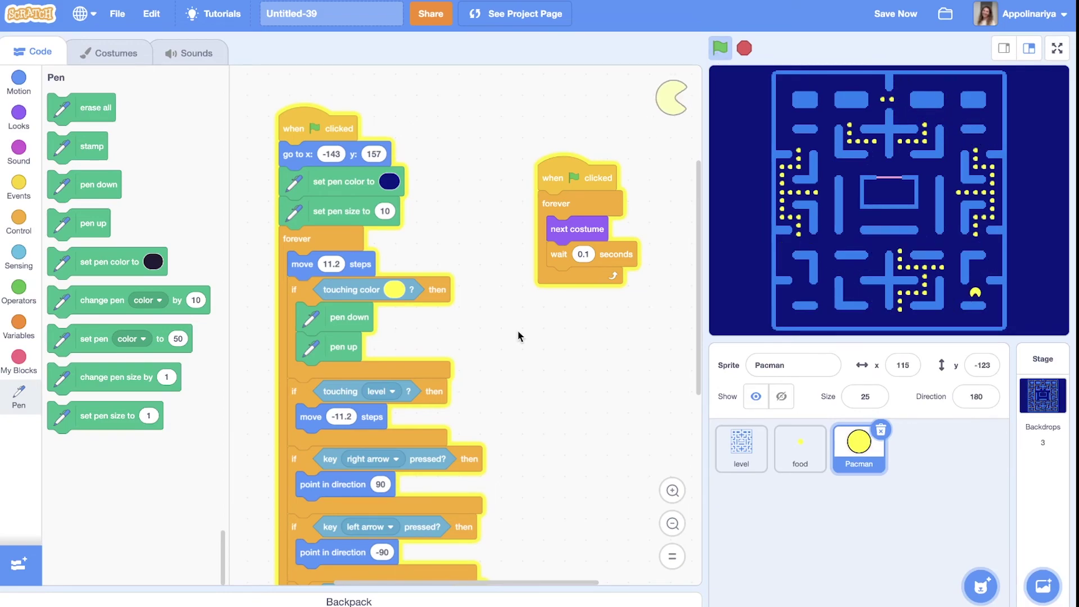